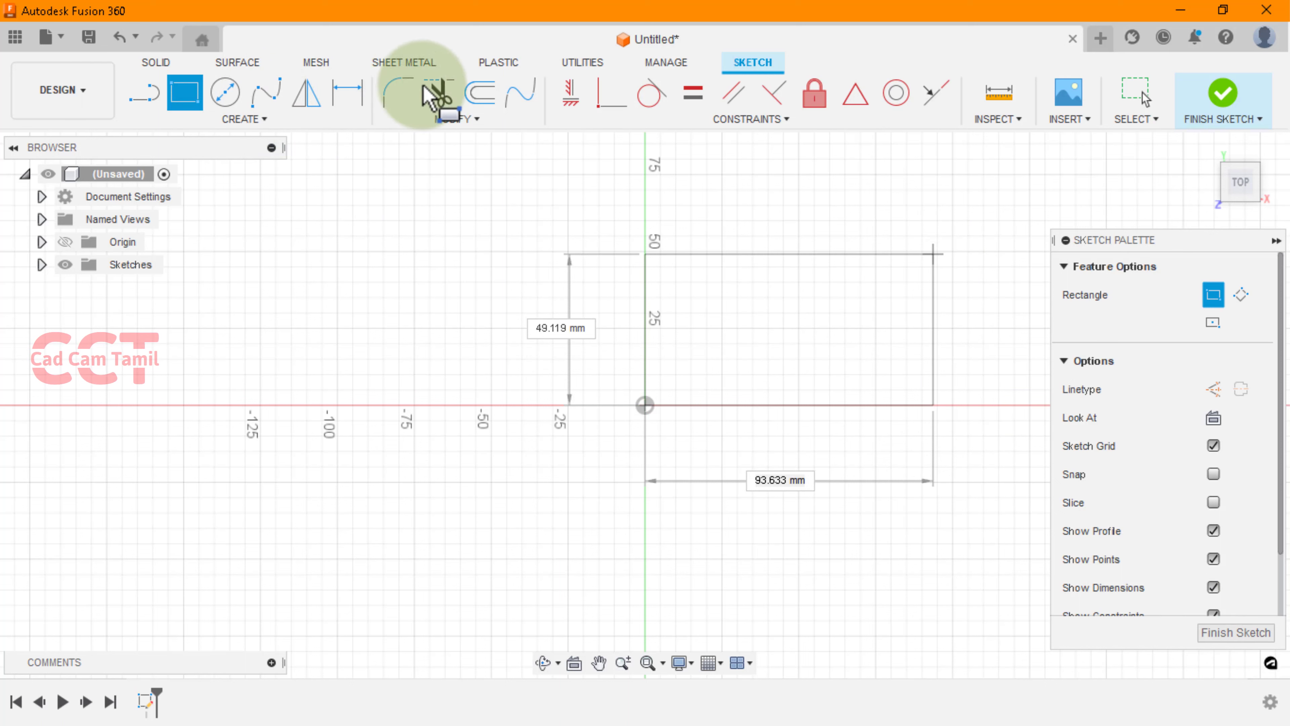
# Complete the rectangle drawn from the origin and dimension its lower horizontal edge to 70 mm.
pyautogui.press('Return')
pyautogui.click(356, 95)
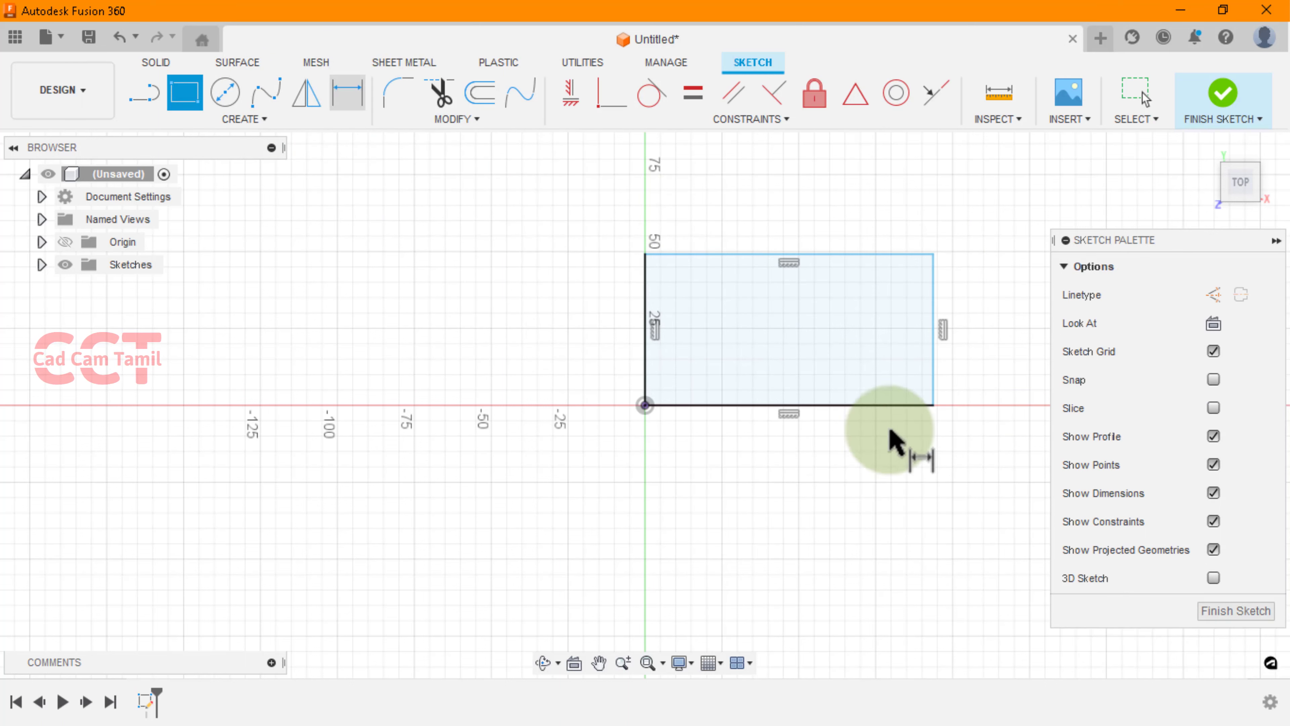
pyautogui.click(811, 406)
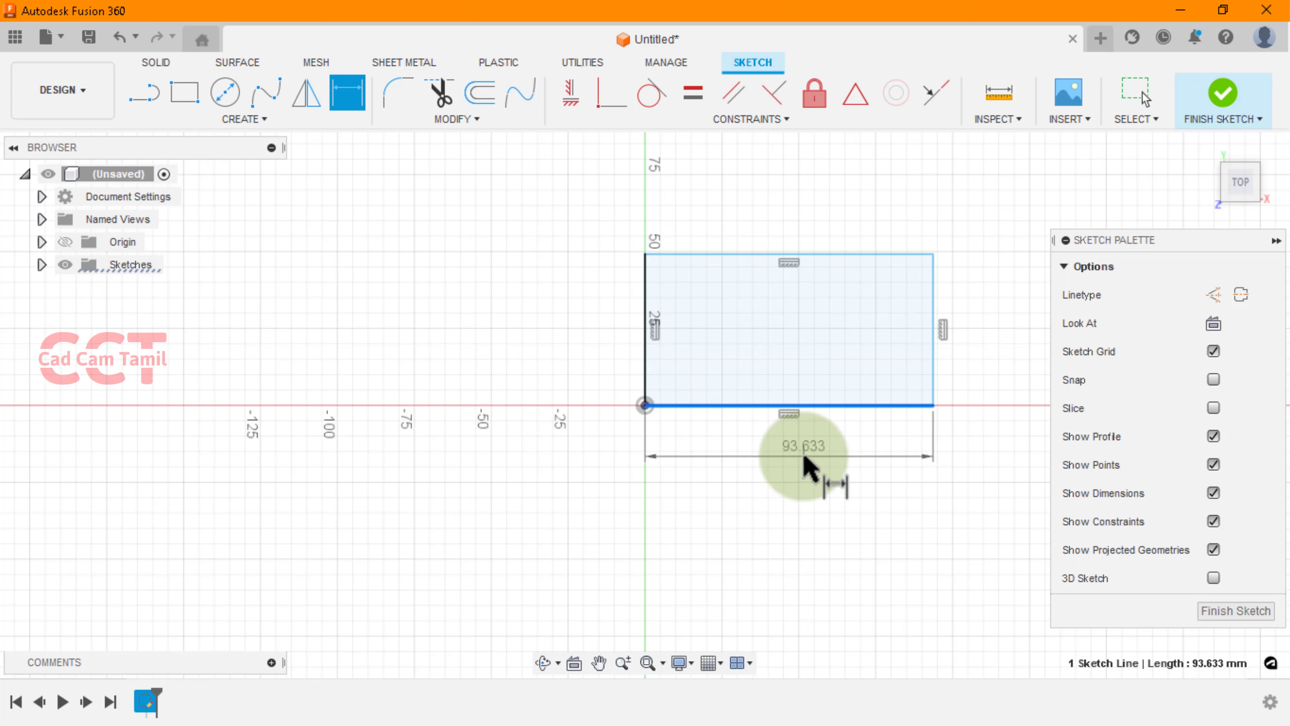
pyautogui.click(804, 458)
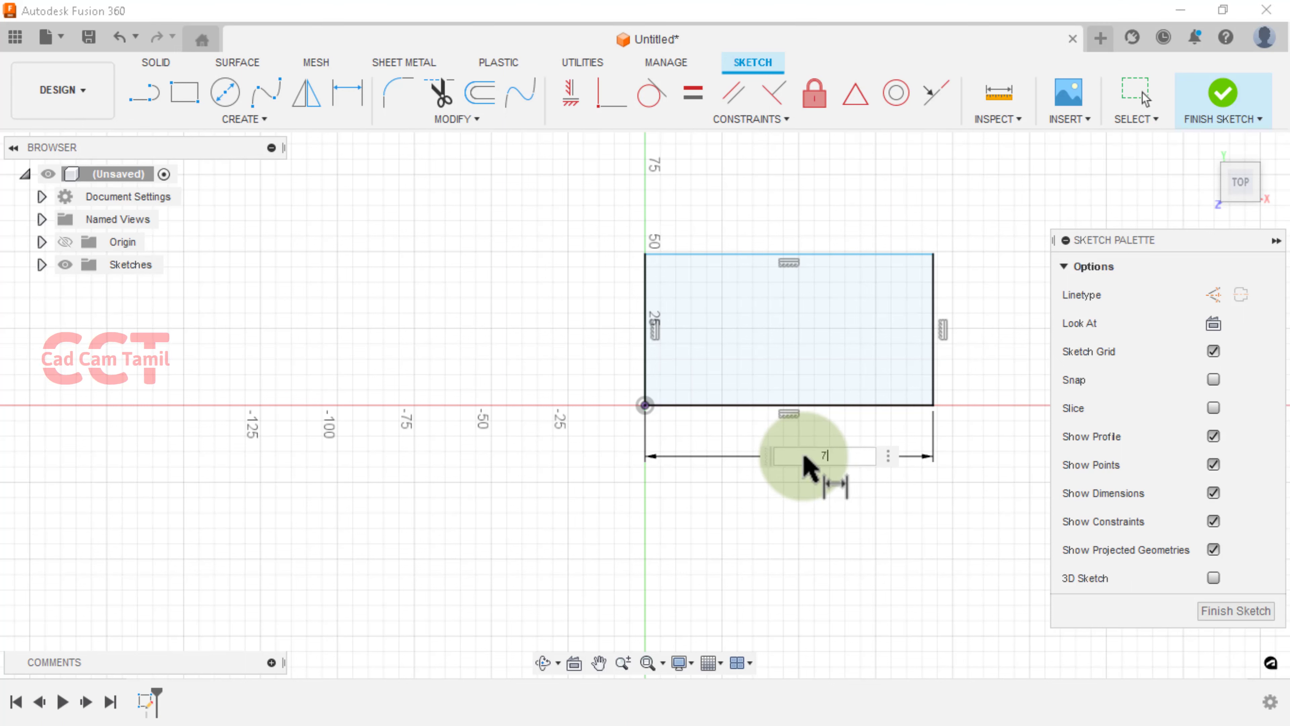
pyautogui.write('70')
pyautogui.press('Return')
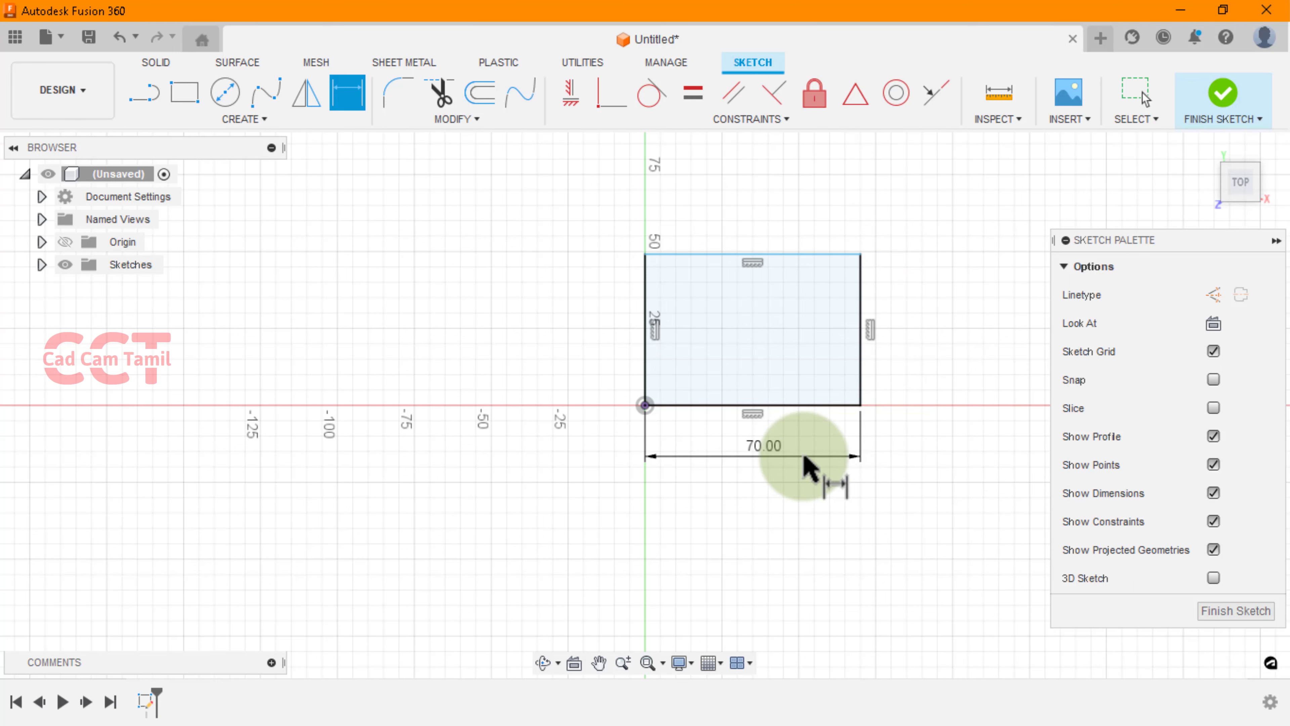
# Dimension the rectangle's left vertical edge and set its height to 40 mm.
pyautogui.click(645, 328)
pyautogui.click(615, 329)
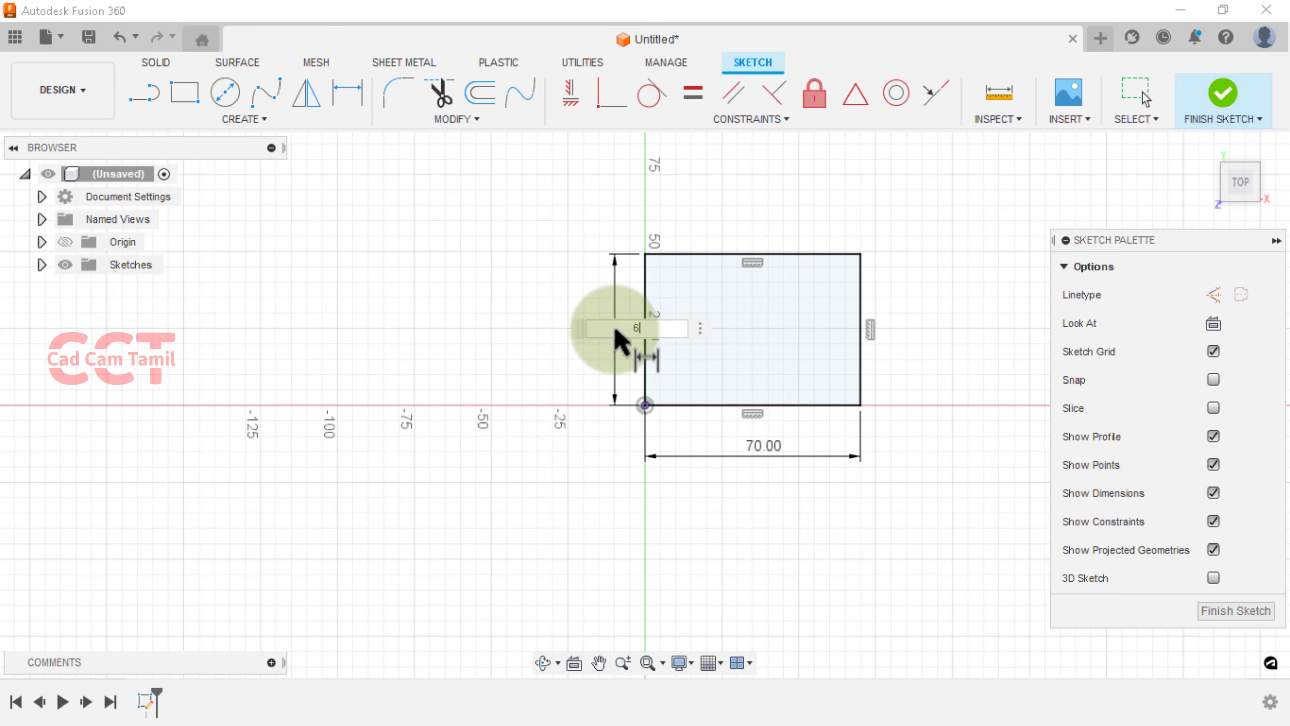
pyautogui.press('Return')
pyautogui.press('Escape')
pyautogui.doubleClick(620, 311)
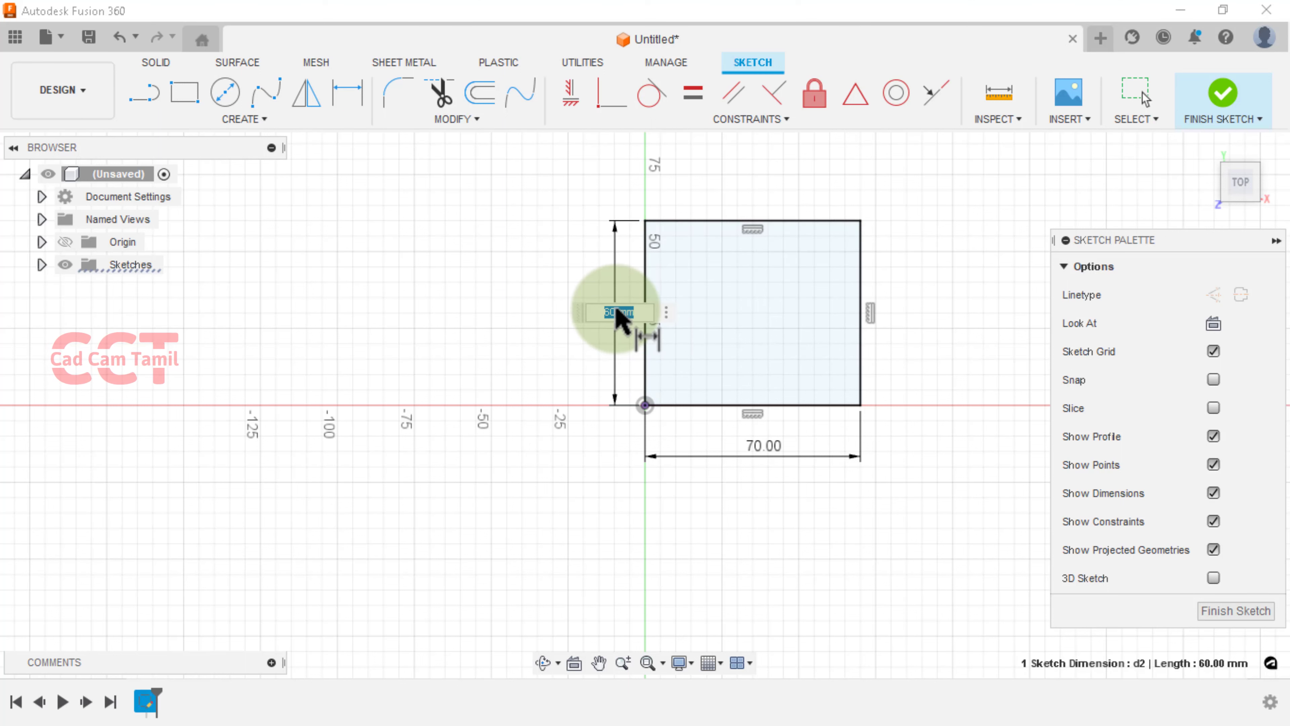
pyautogui.write('40')
pyautogui.press('Return')
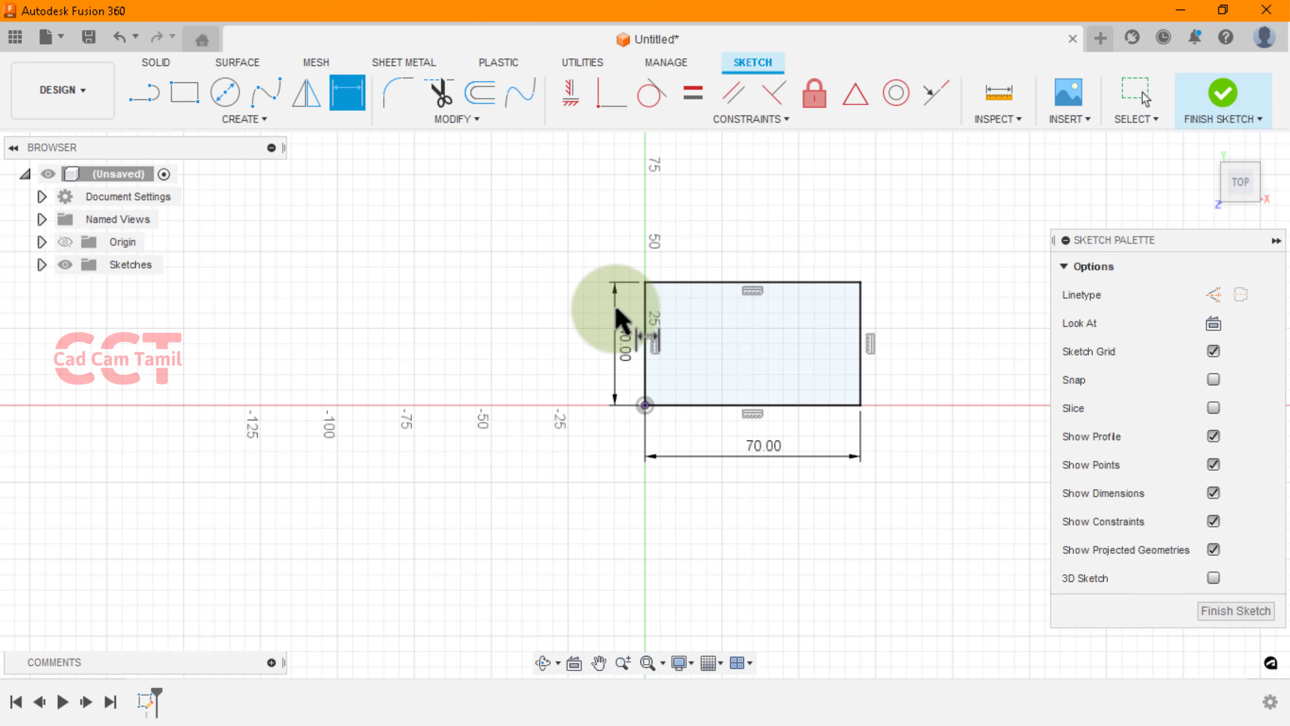
# Fillet the rectangle's two right-hand corners with a 10 mm radius and finish the sketch.
pyautogui.scroll(1, 942, 360)
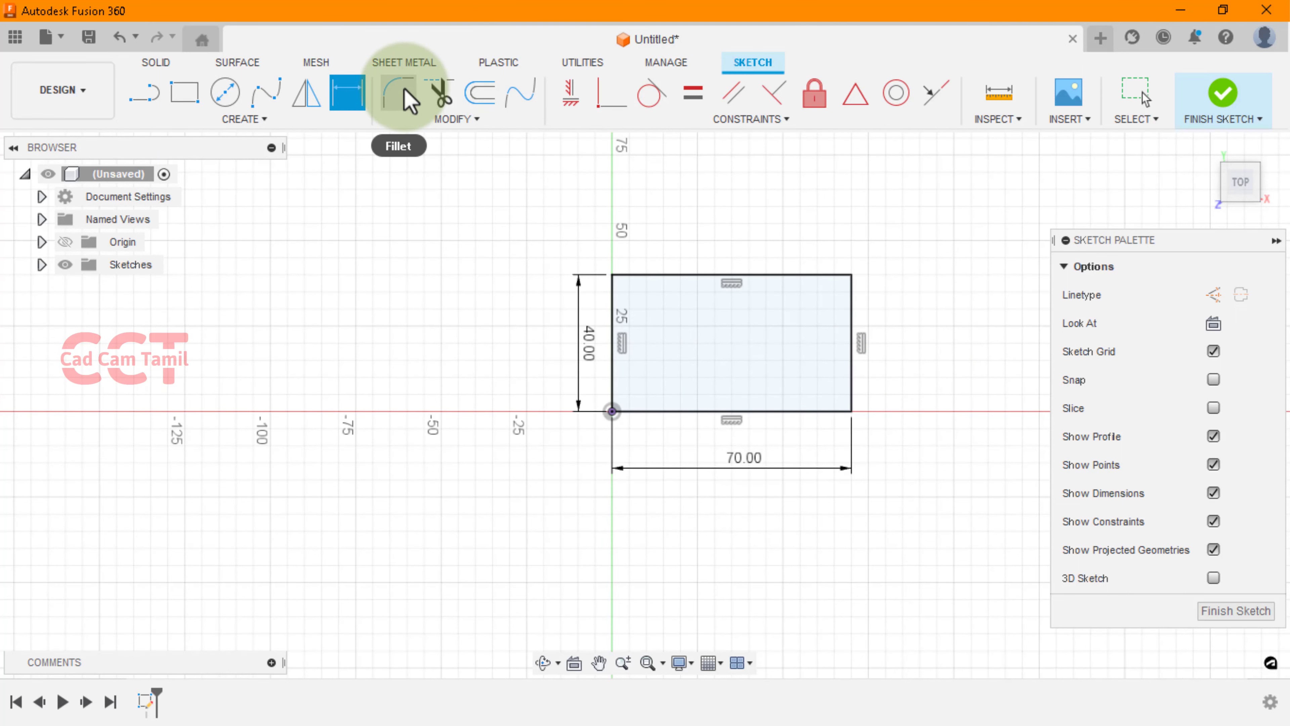
pyautogui.click(409, 99)
pyautogui.click(790, 276)
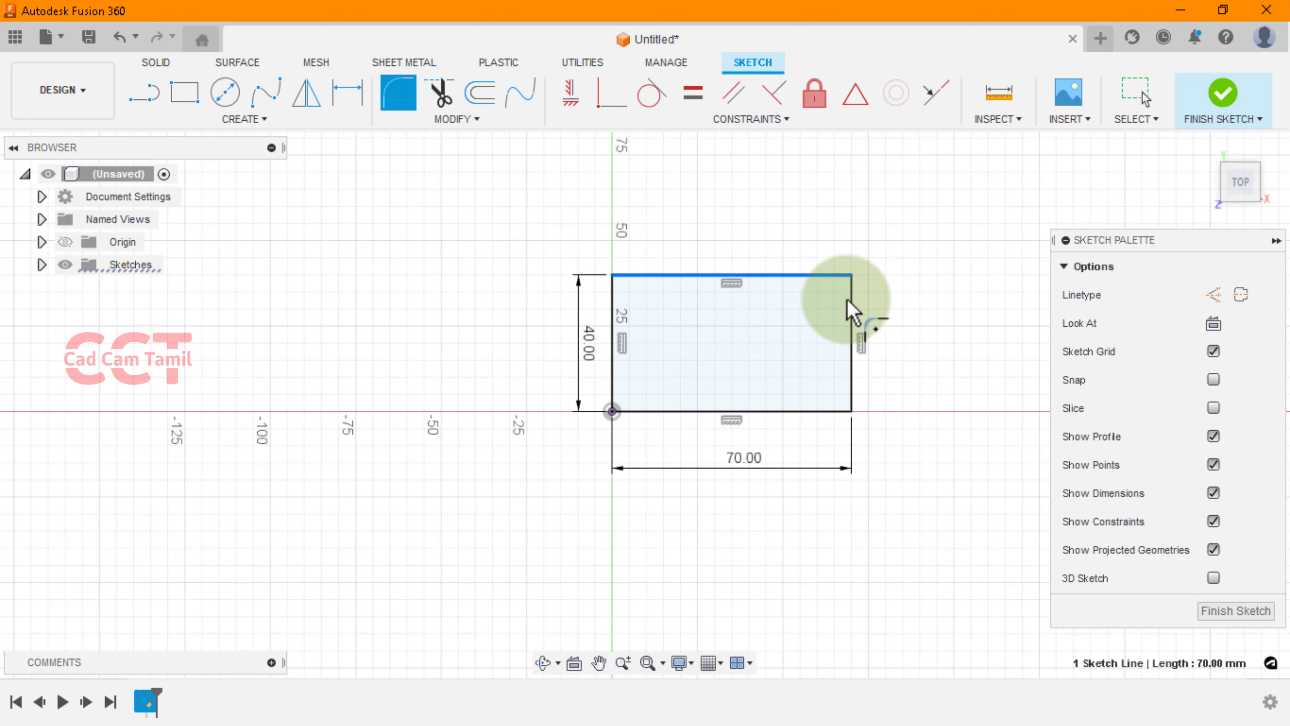
pyautogui.click(854, 350)
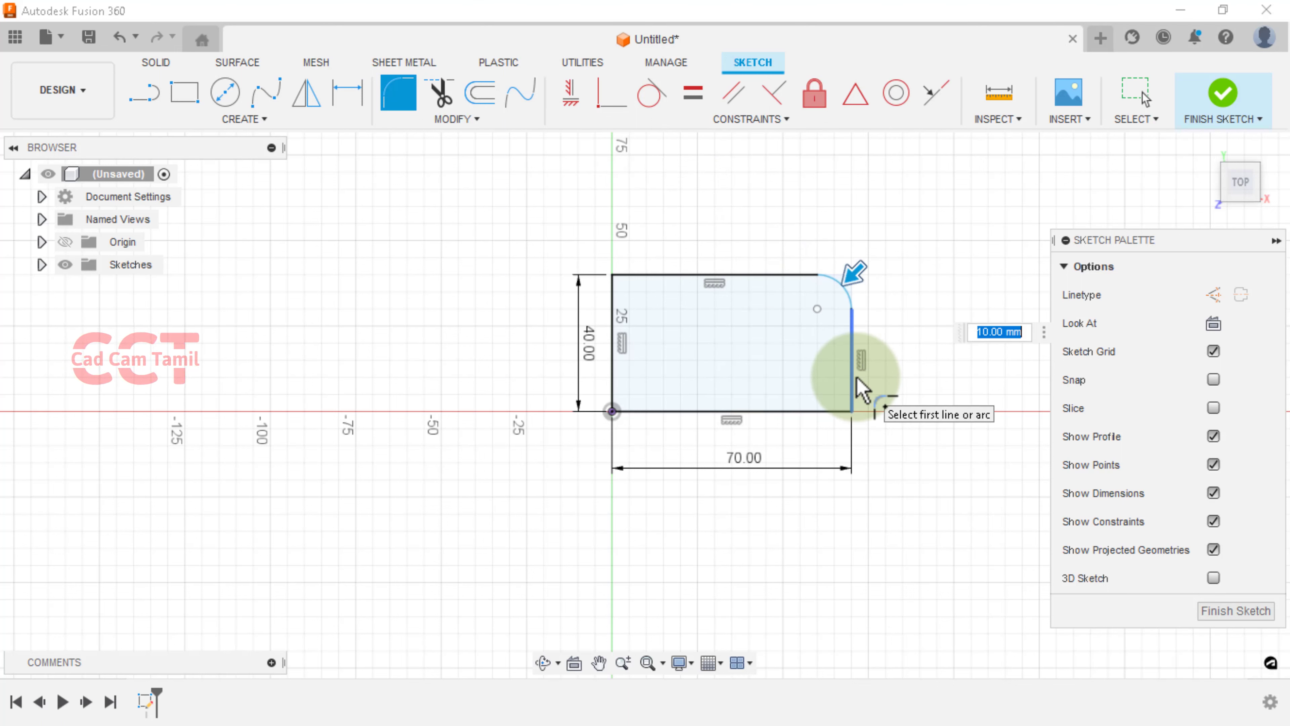
pyautogui.press('Return')
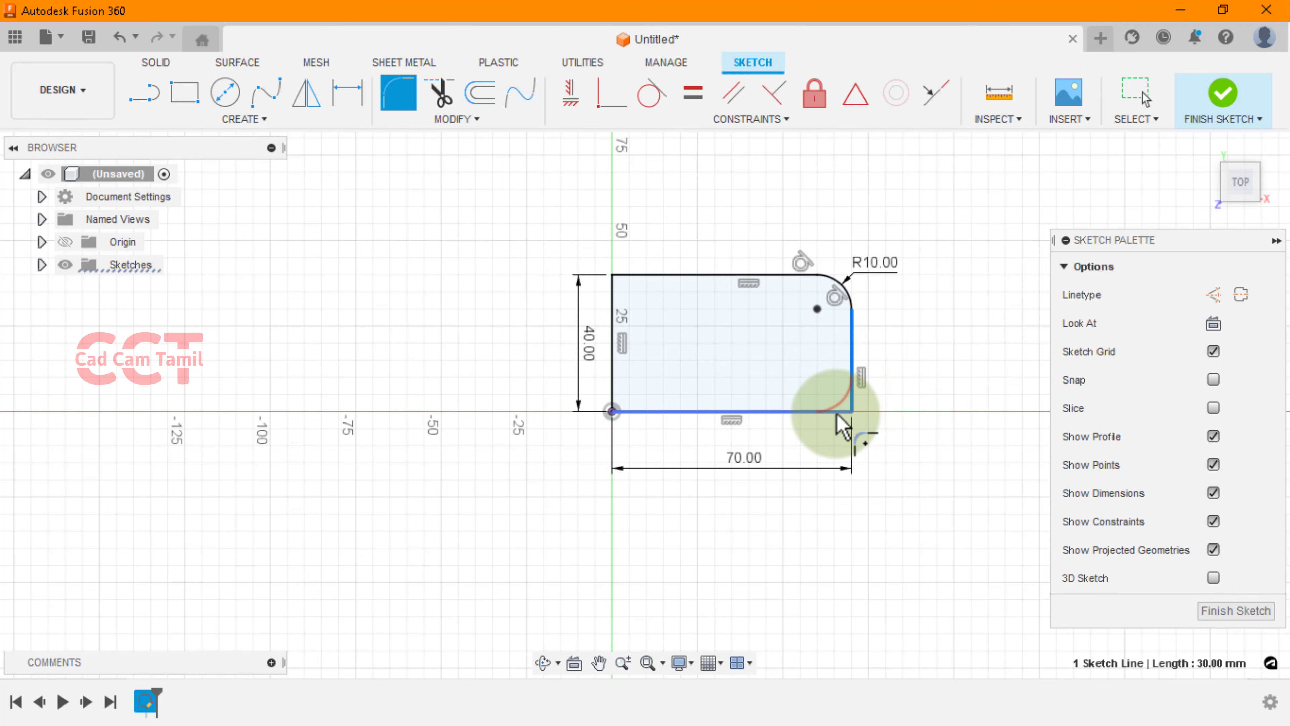
pyautogui.click(1234, 613)
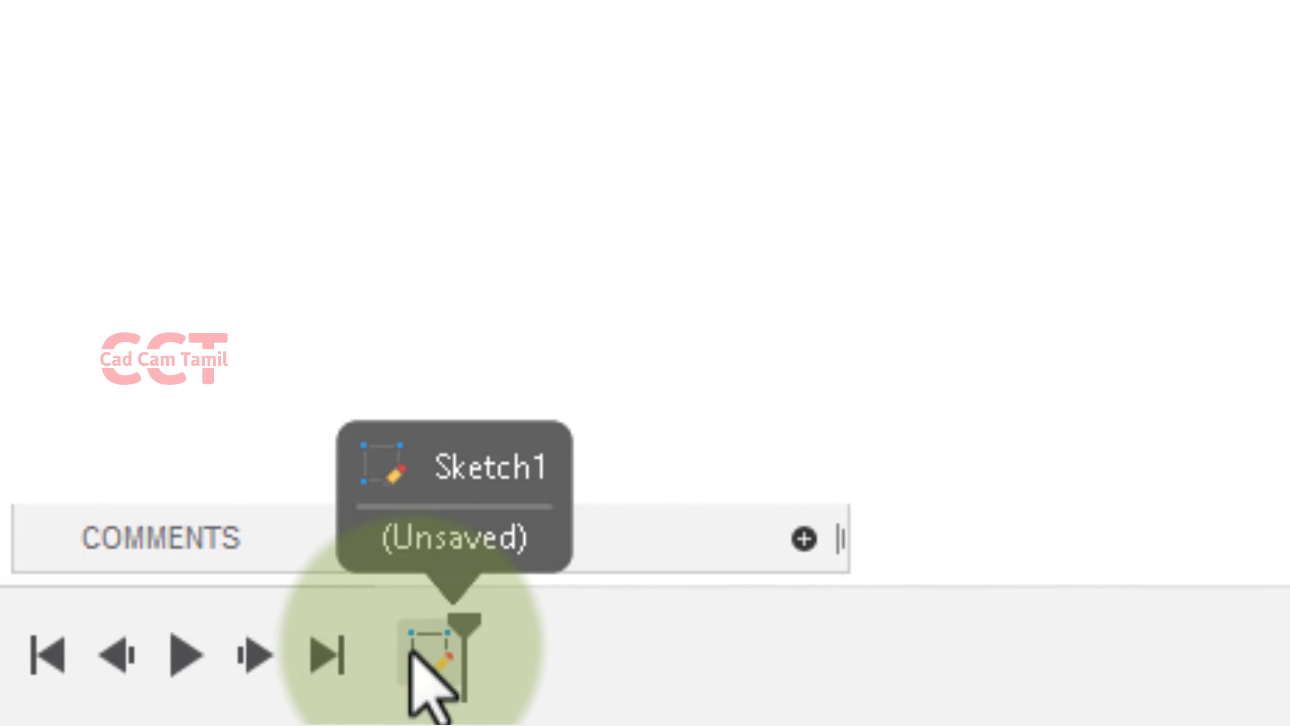
# Reopen the rounded rectangle's sketch for editing from the design history.
pyautogui.click(413, 655)
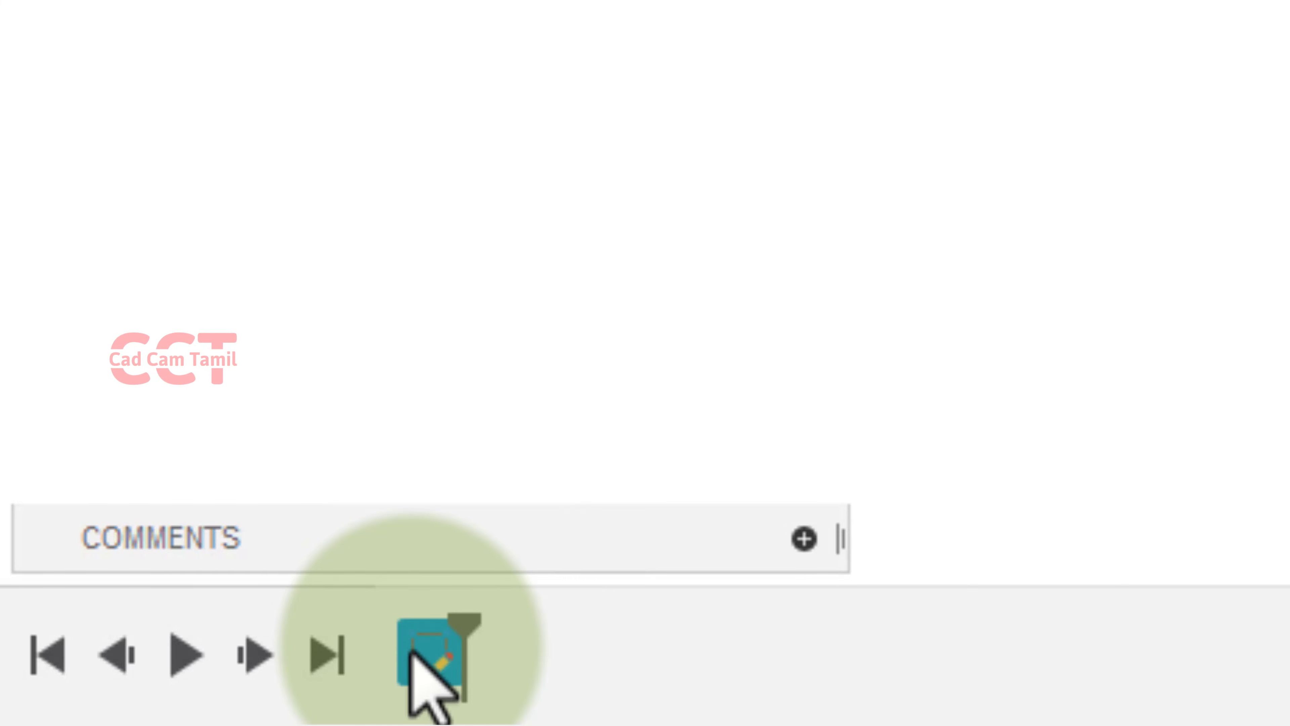
pyautogui.rightClick(411, 655)
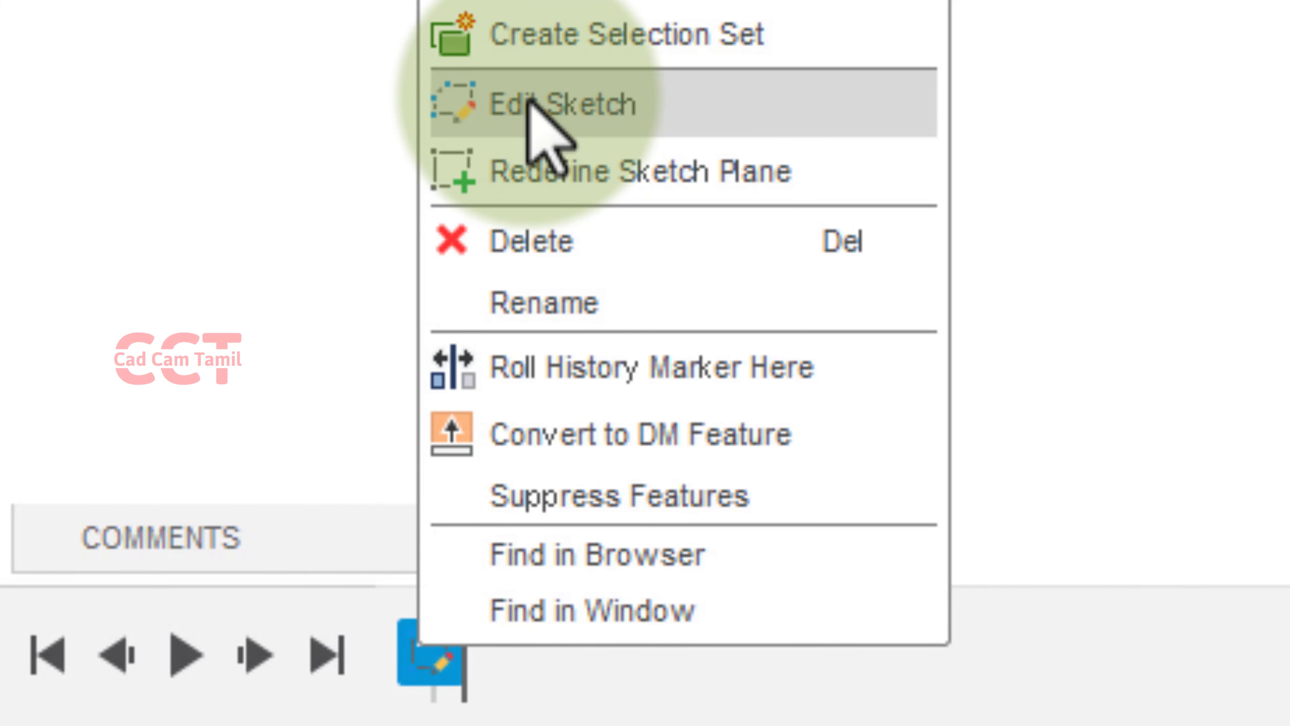
pyautogui.click(528, 102)
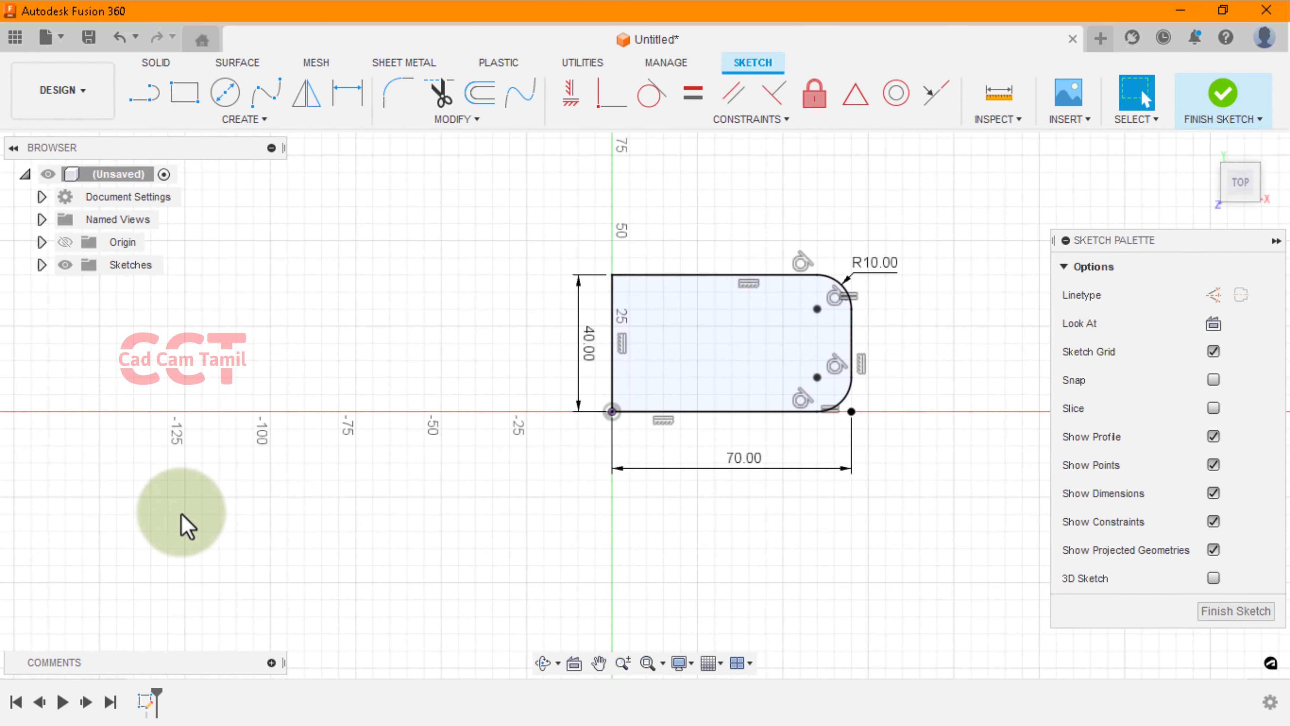
# Draw a circle inside the rounded half of the profile and dimension its diameter to 20 mm.
pyautogui.click(225, 92)
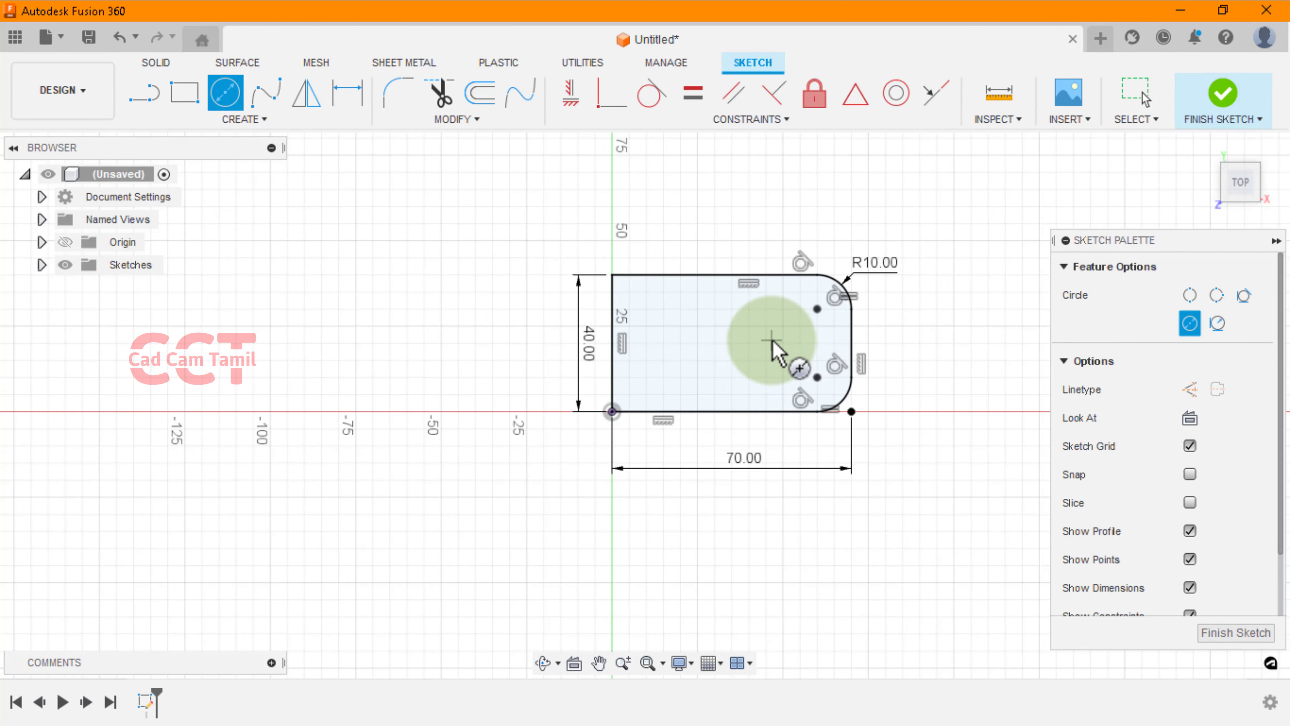
pyautogui.click(771, 339)
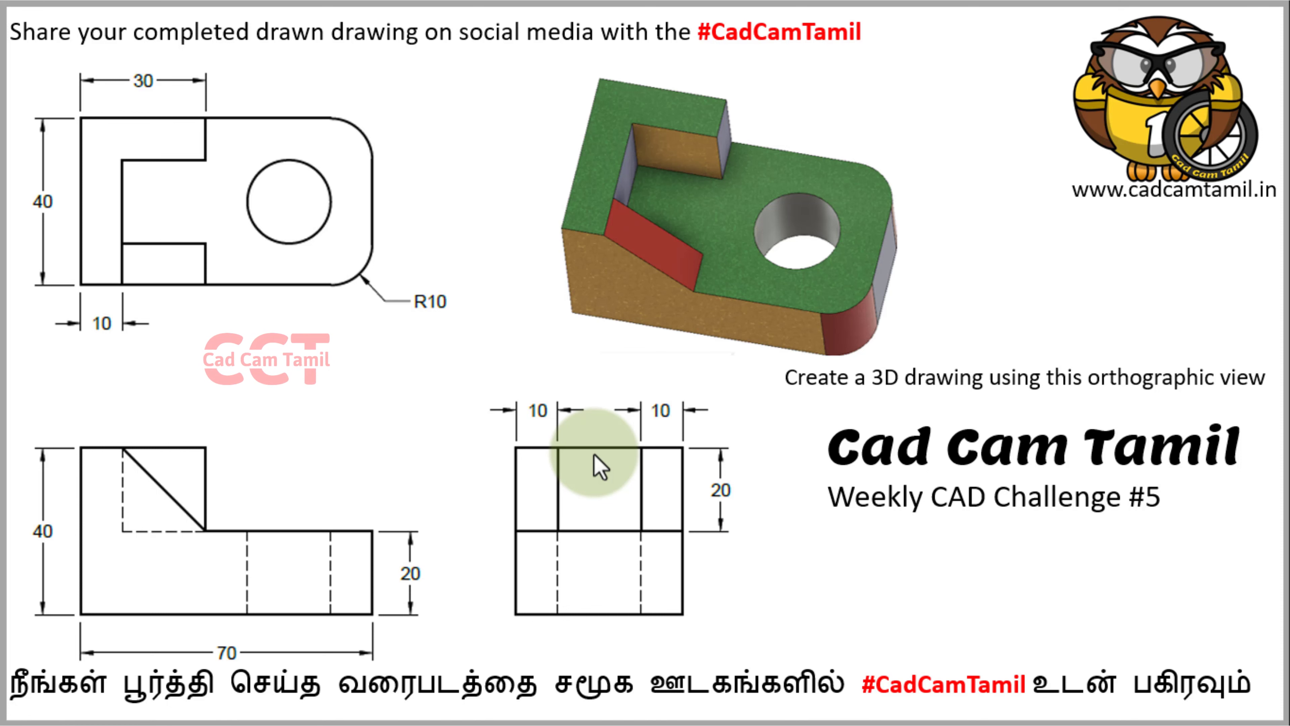
pyautogui.click(349, 94)
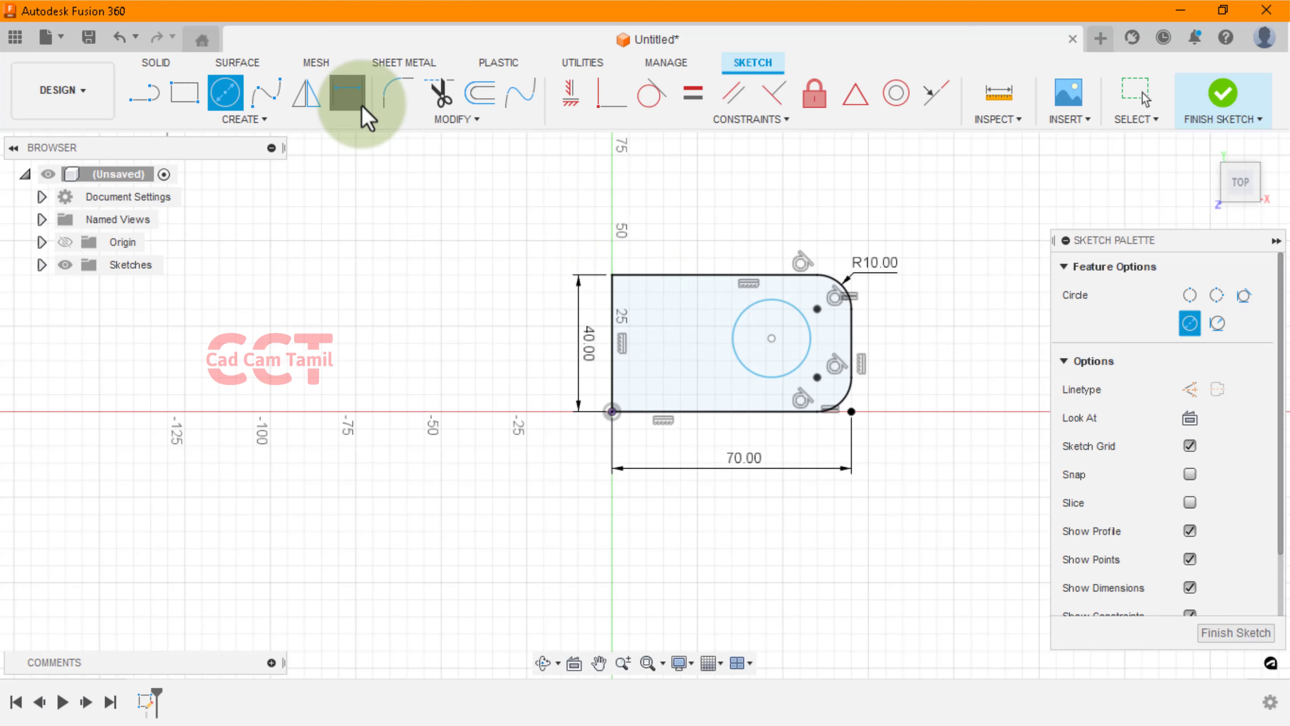
pyautogui.click(735, 311)
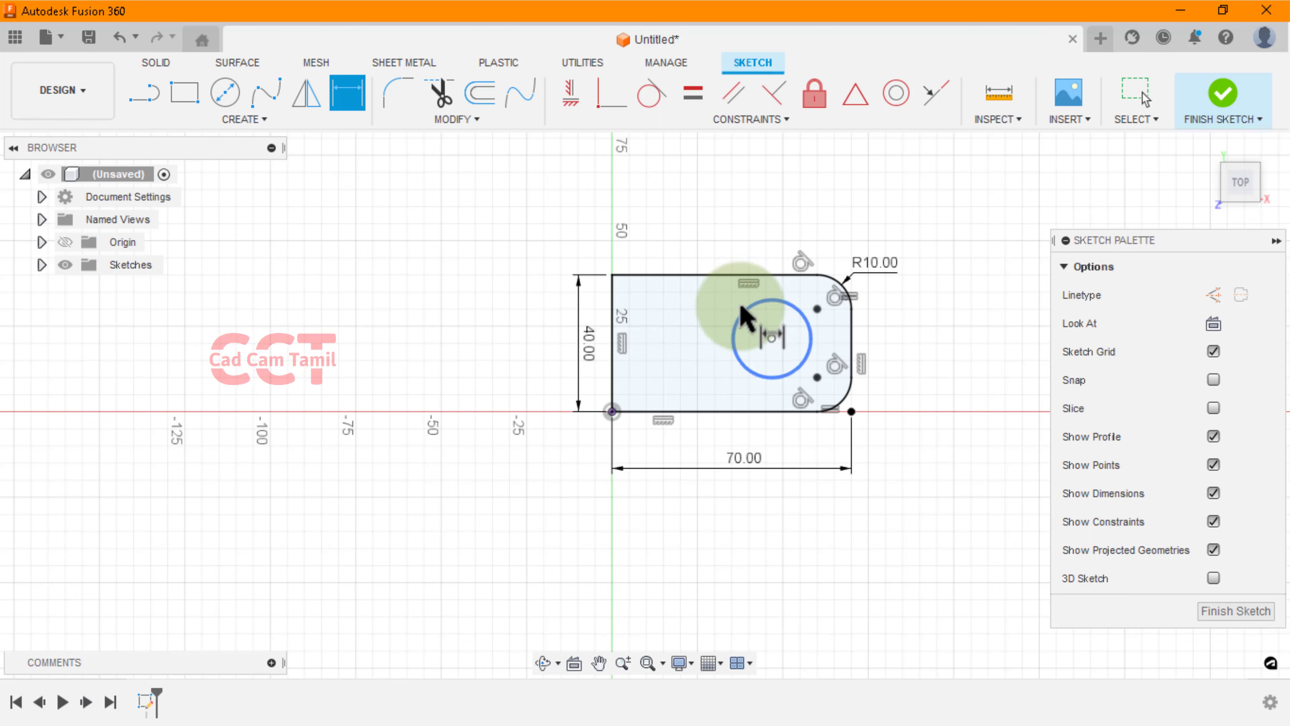
pyautogui.click(686, 254)
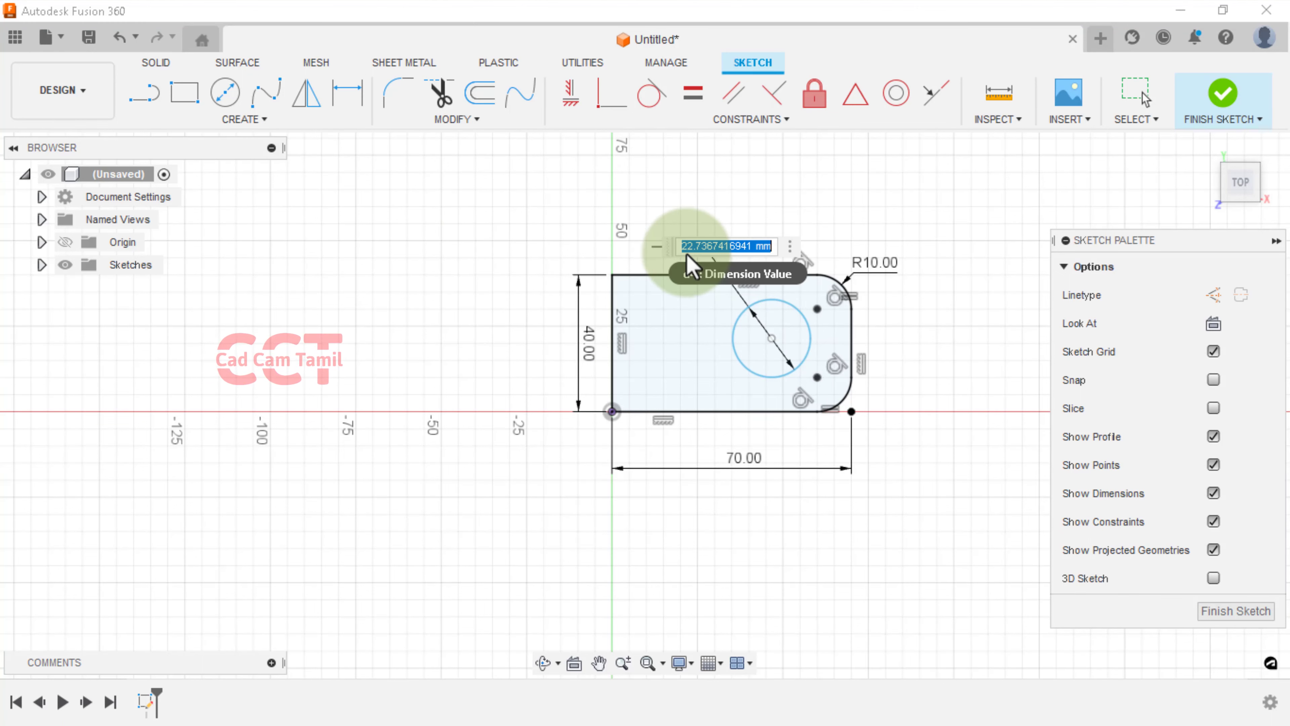
pyautogui.write('20')
pyautogui.press('Return')
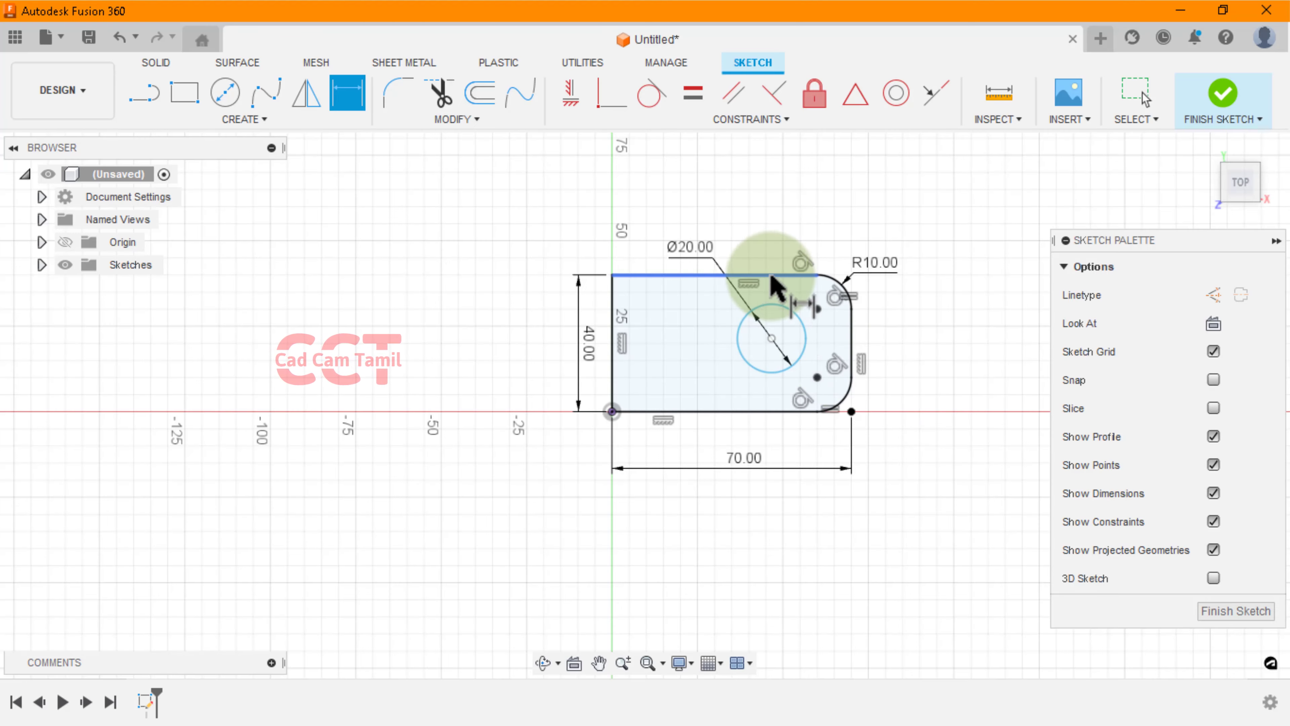
# Dimension the circle's centre 20 mm below the profile's upper edge.
pyautogui.click(769, 279)
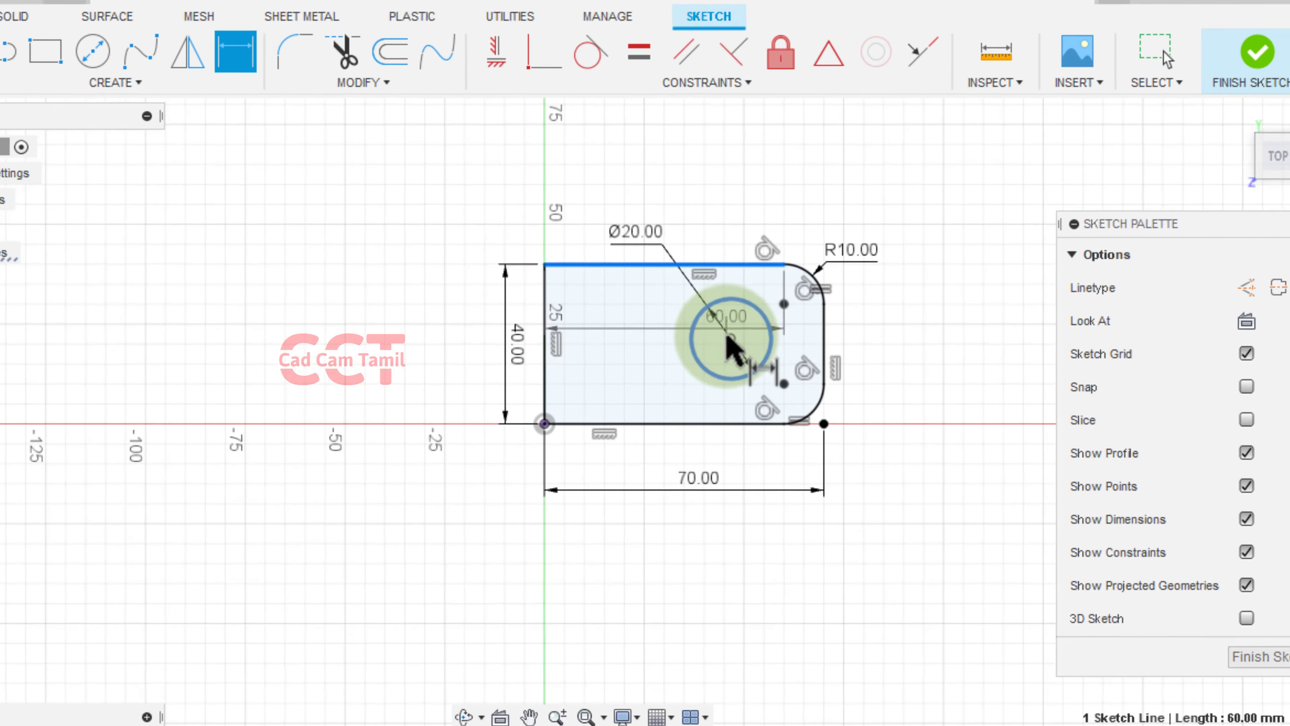
pyautogui.click(729, 338)
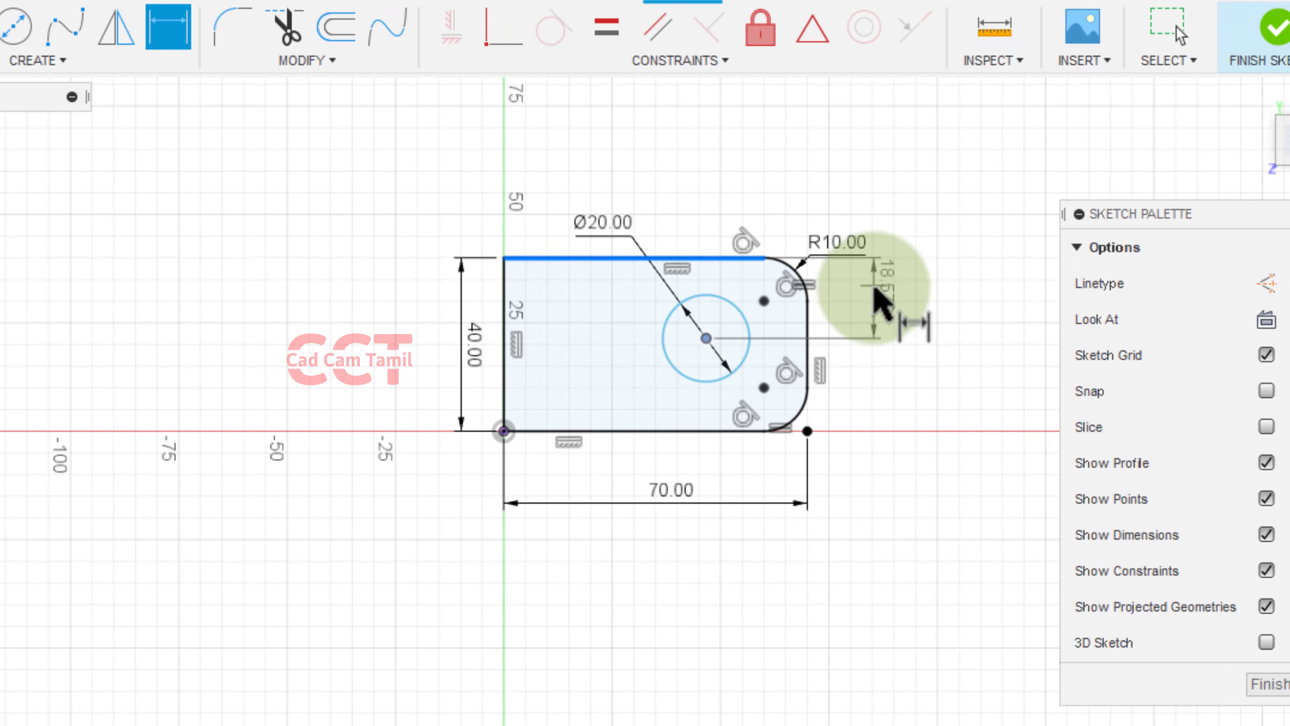
pyautogui.click(882, 305)
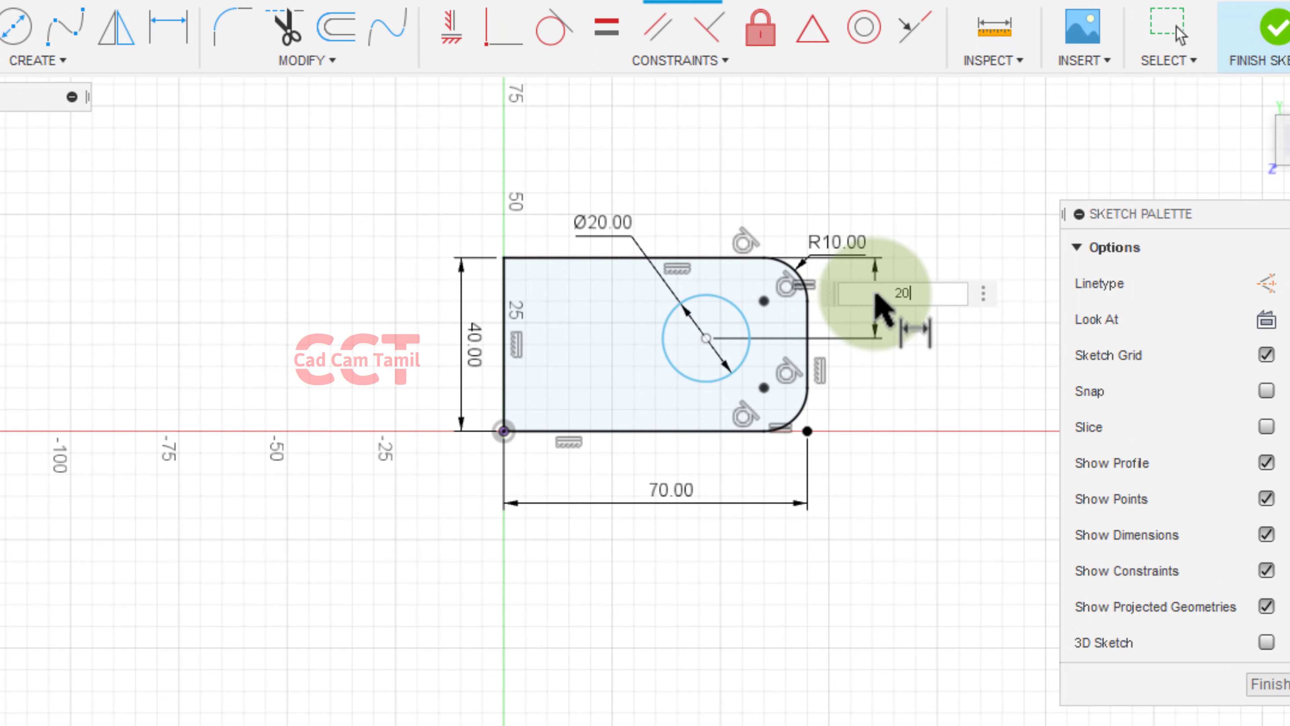
pyautogui.press('Return')
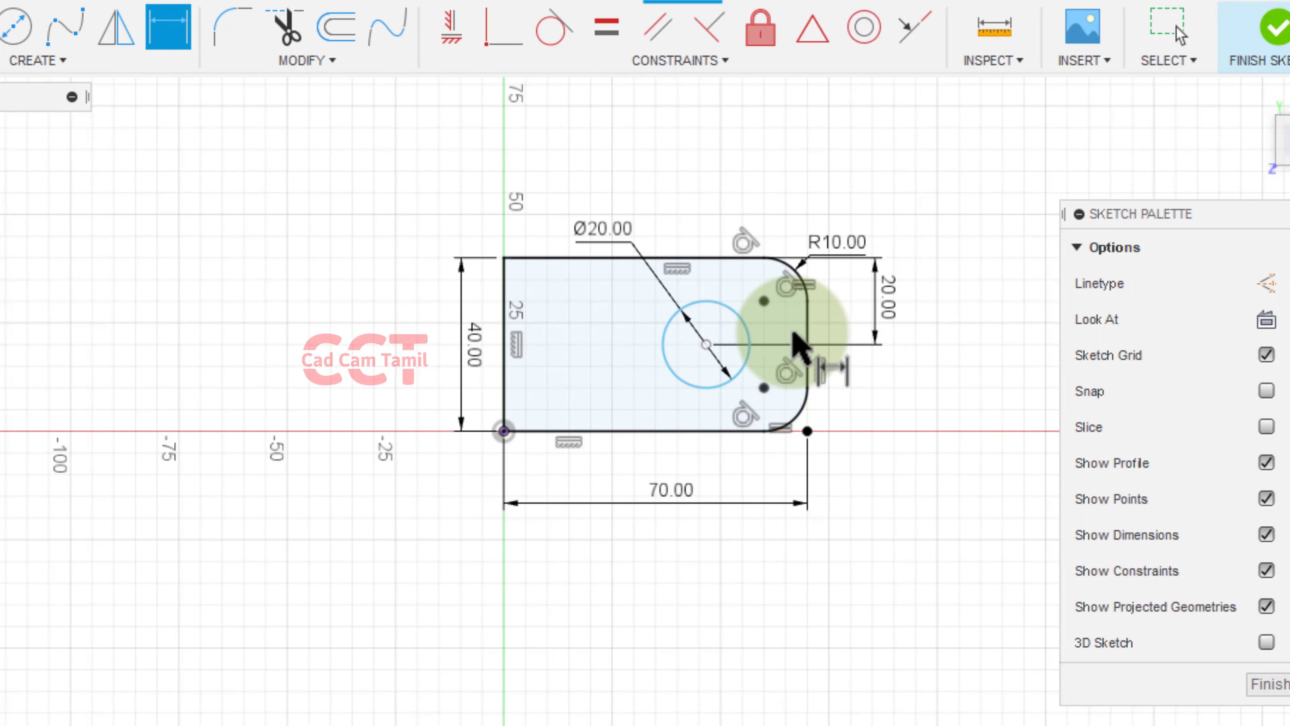
# Dimension the circle's centre 20 mm from the profile's right vertical edge and finish the sketch.
pyautogui.click(706, 344)
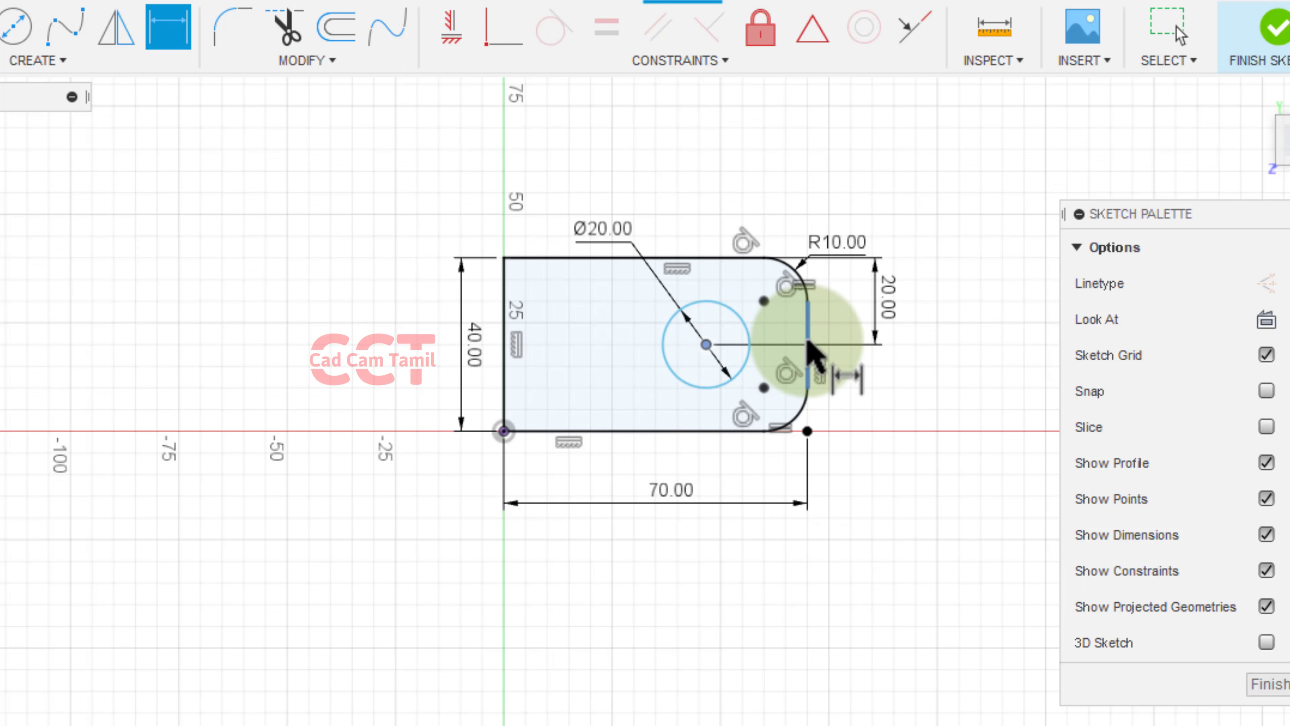
pyautogui.click(808, 350)
pyautogui.click(775, 529)
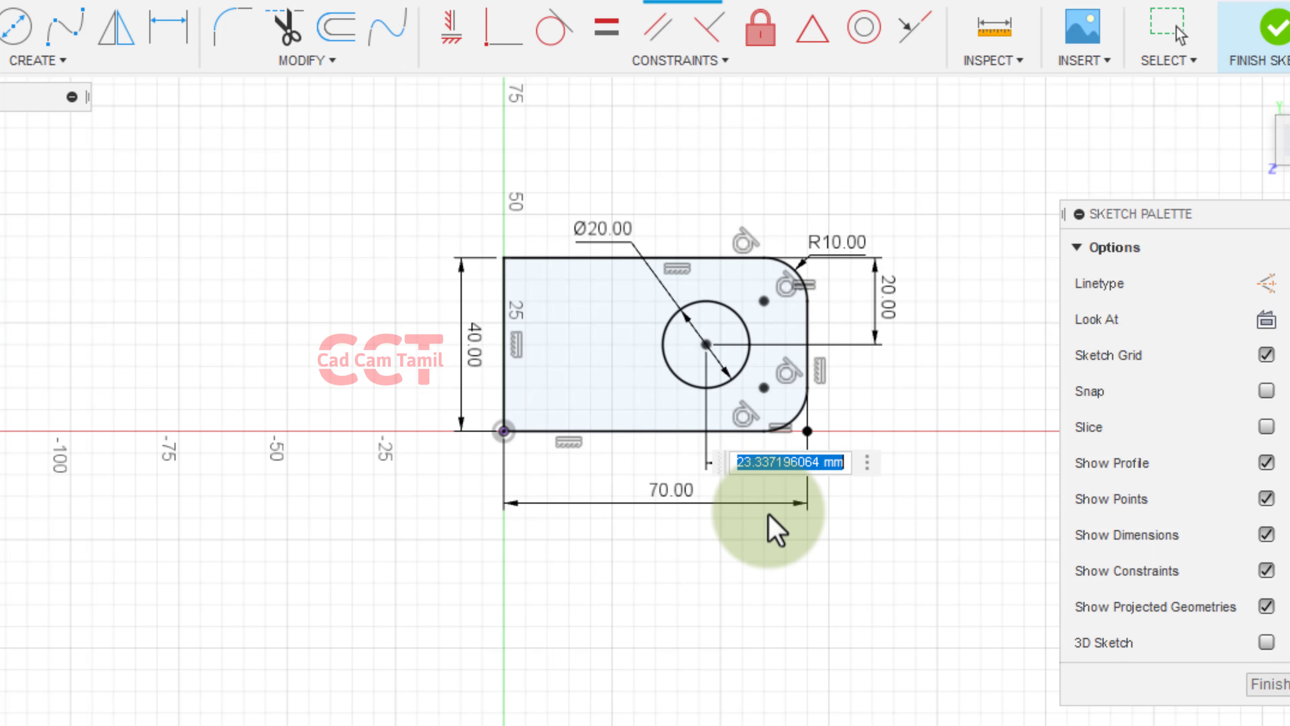
pyautogui.press('Return')
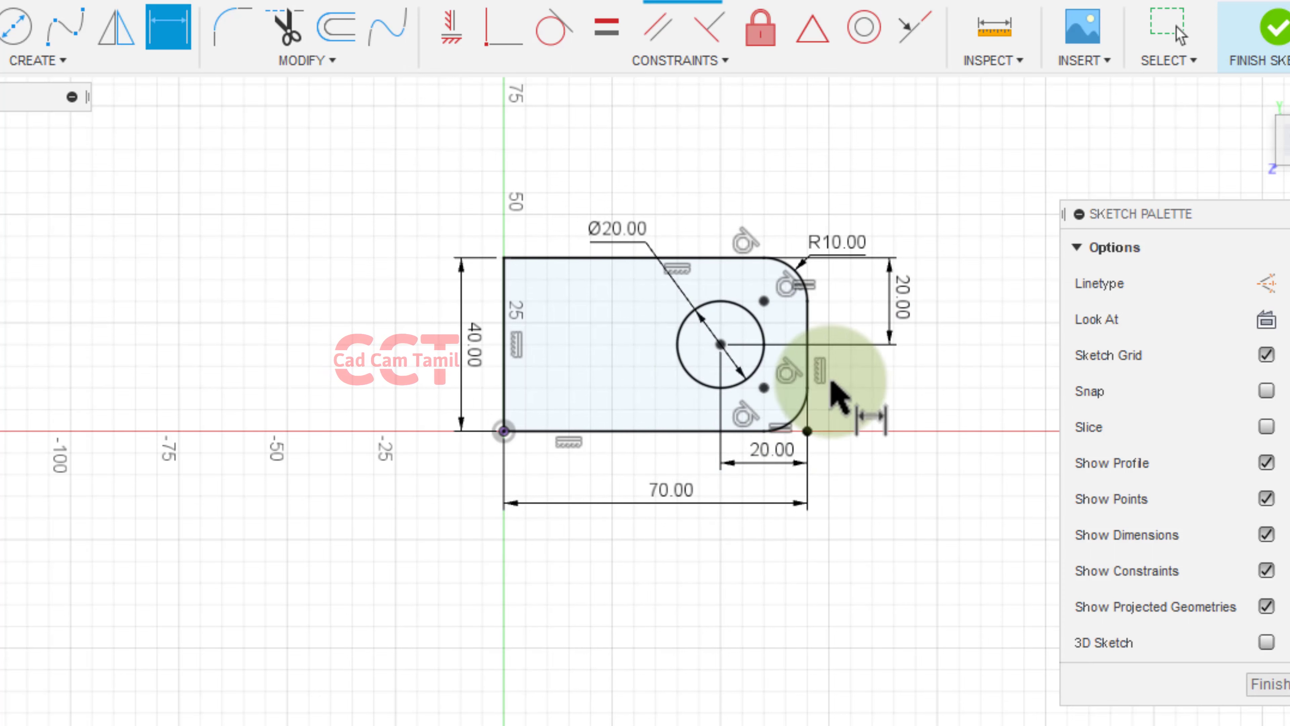
pyautogui.click(1270, 683)
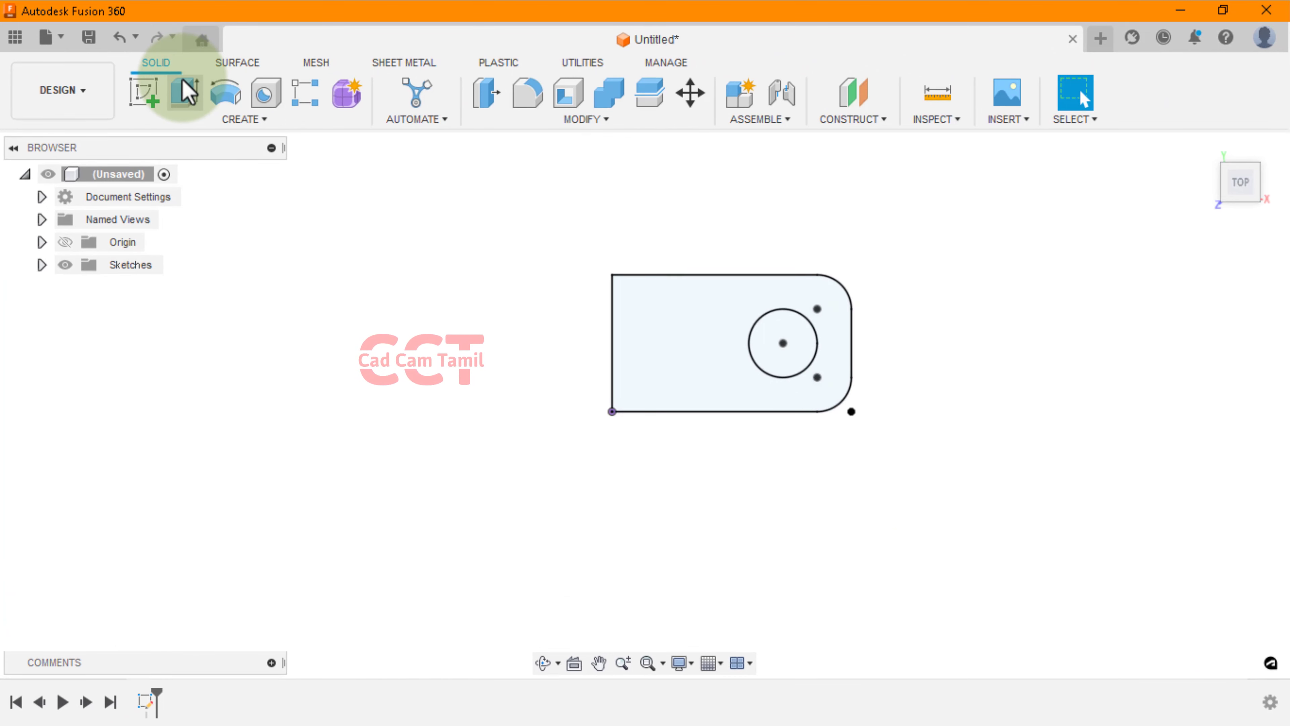
# Extrude the plate profile around the circular hole 20 mm upward as a new body.
pyautogui.click(185, 92)
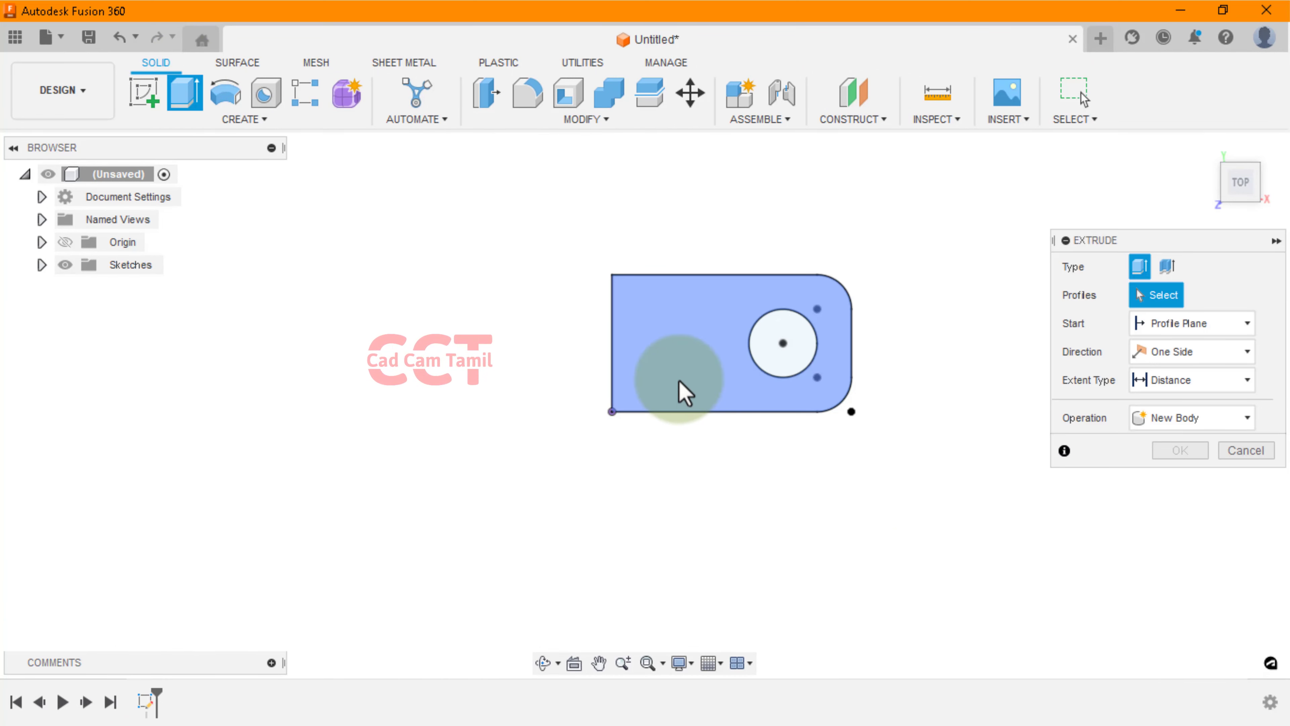
pyautogui.click(684, 391)
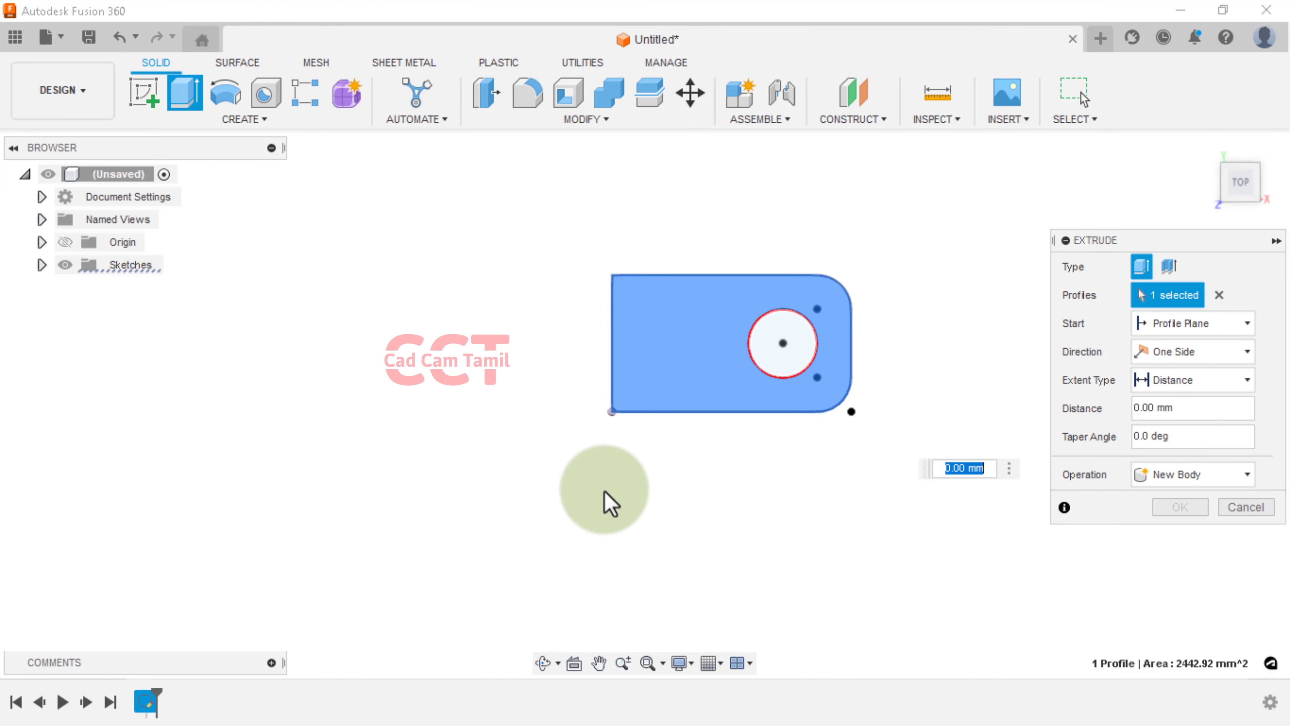
pyautogui.keyDown('shift'); pyautogui.moveTo(614, 499); pyautogui.dragTo(604, 395, button='middle'); pyautogui.keyUp('shift')
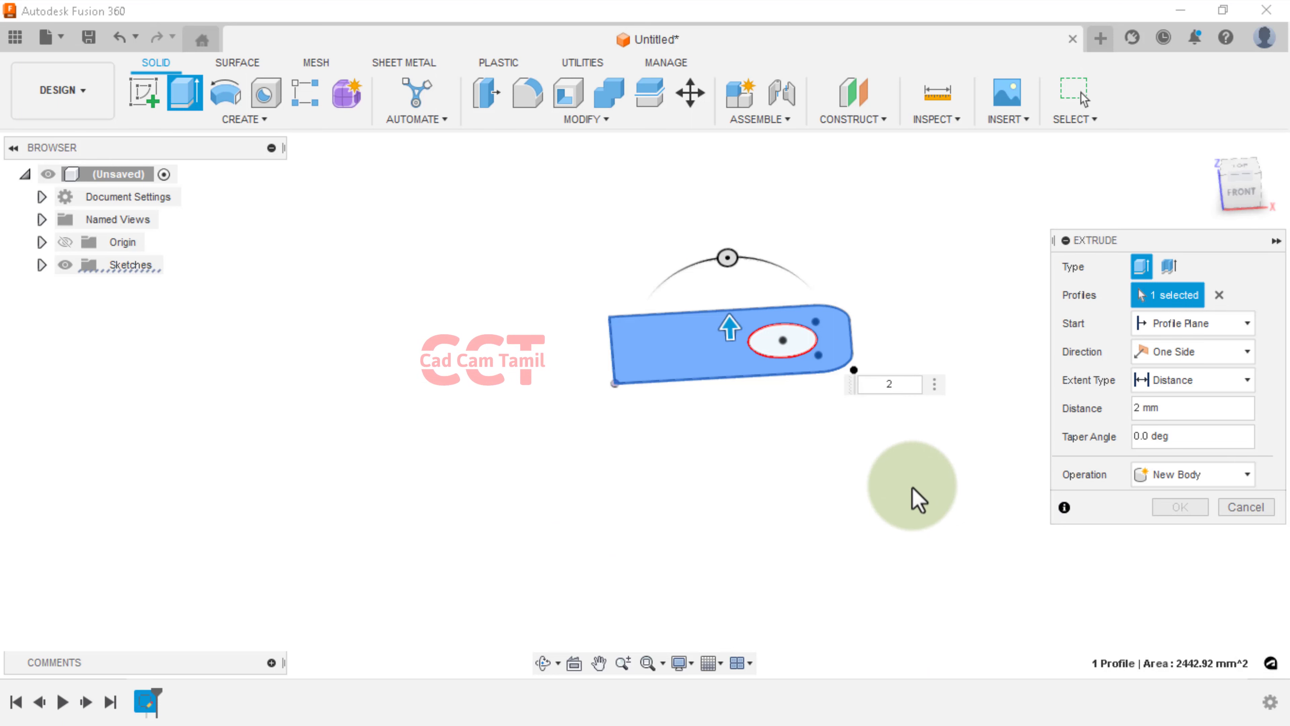
pyautogui.write('0')
pyautogui.press('Return')
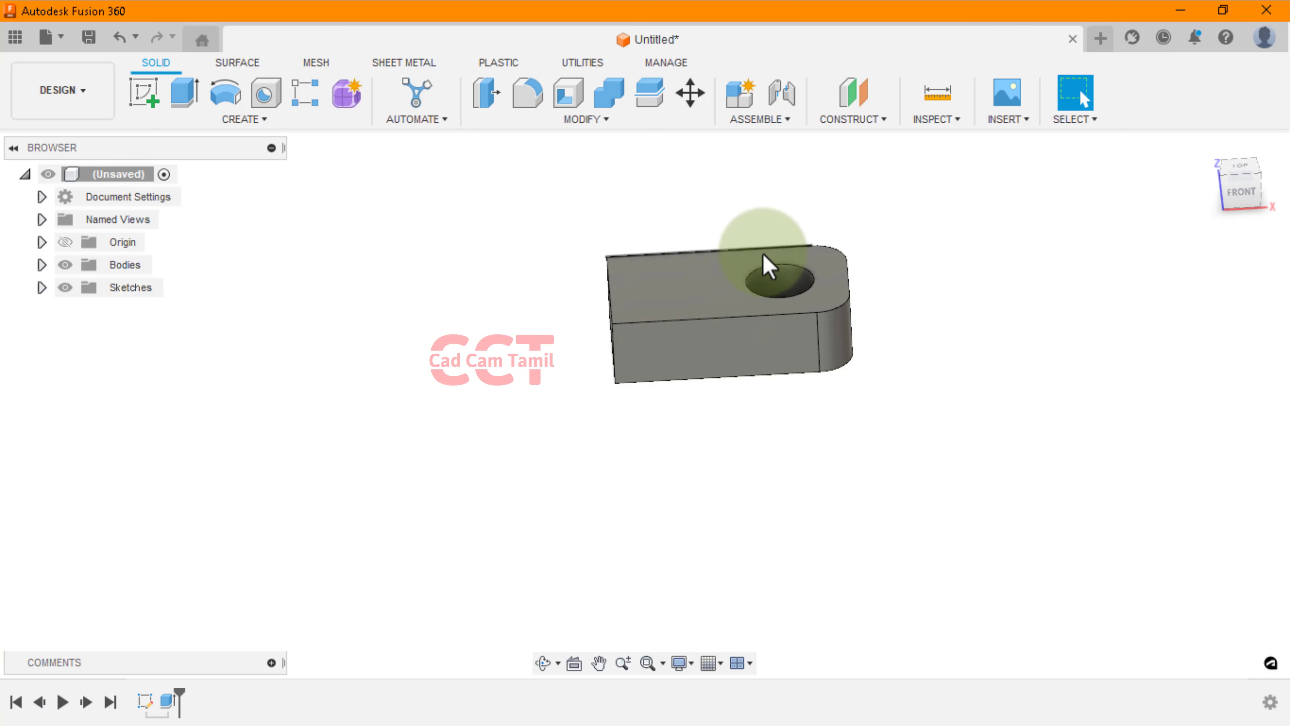
# Start a new sketch on the top face of the 20 mm thick plate.
pyautogui.scroll(2, 551, 358)
pyautogui.scroll(-2, 444, 390)
pyautogui.scroll(3, 850, 225)
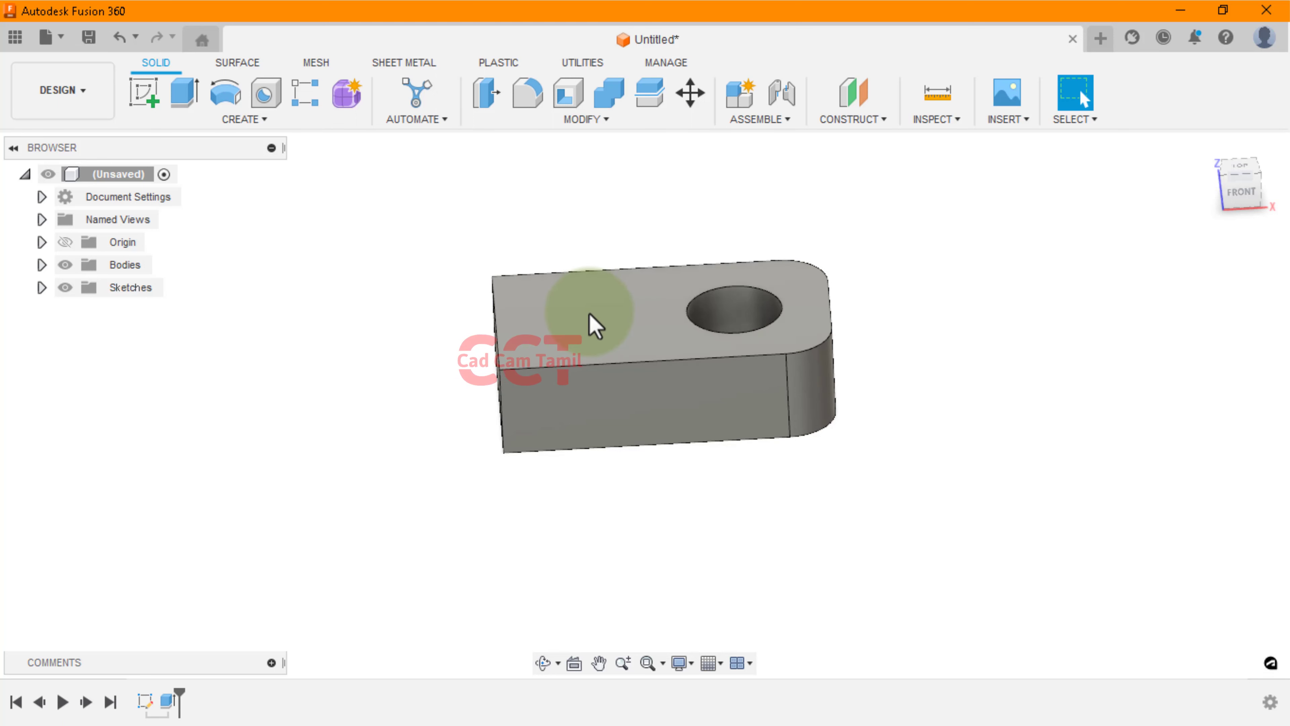
pyautogui.click(595, 326)
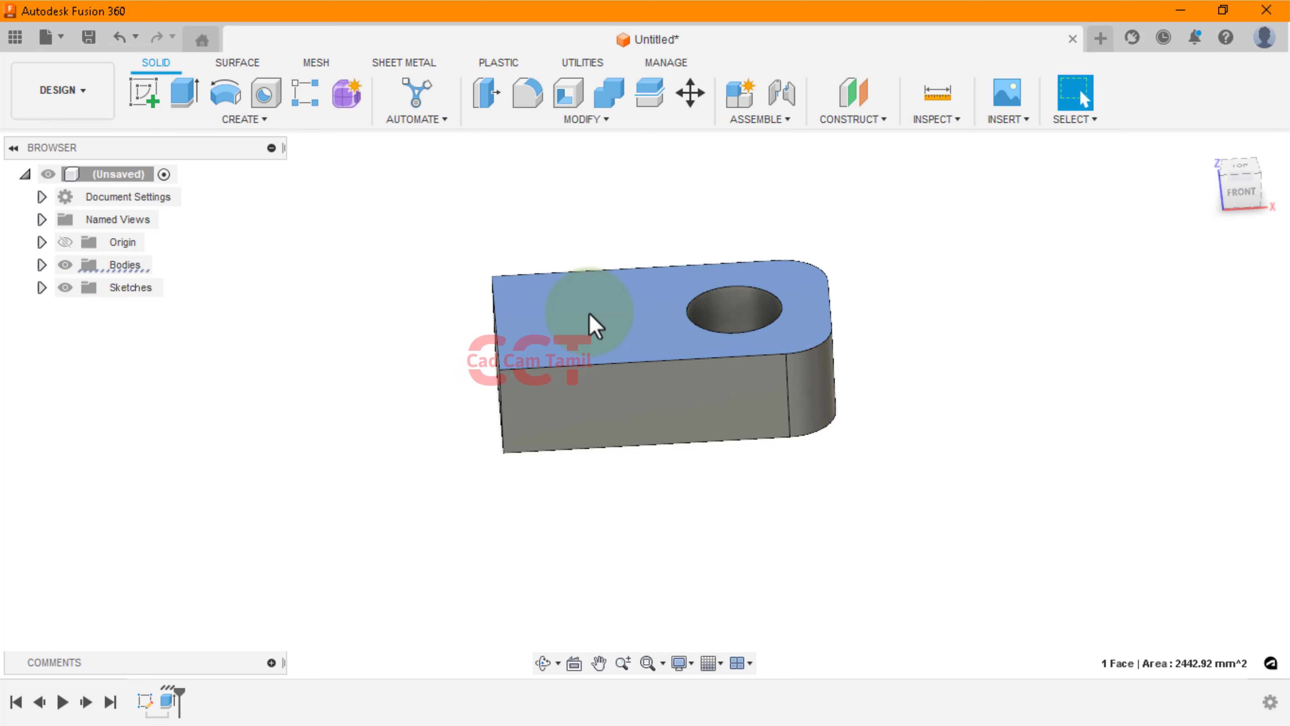
pyautogui.click(144, 97)
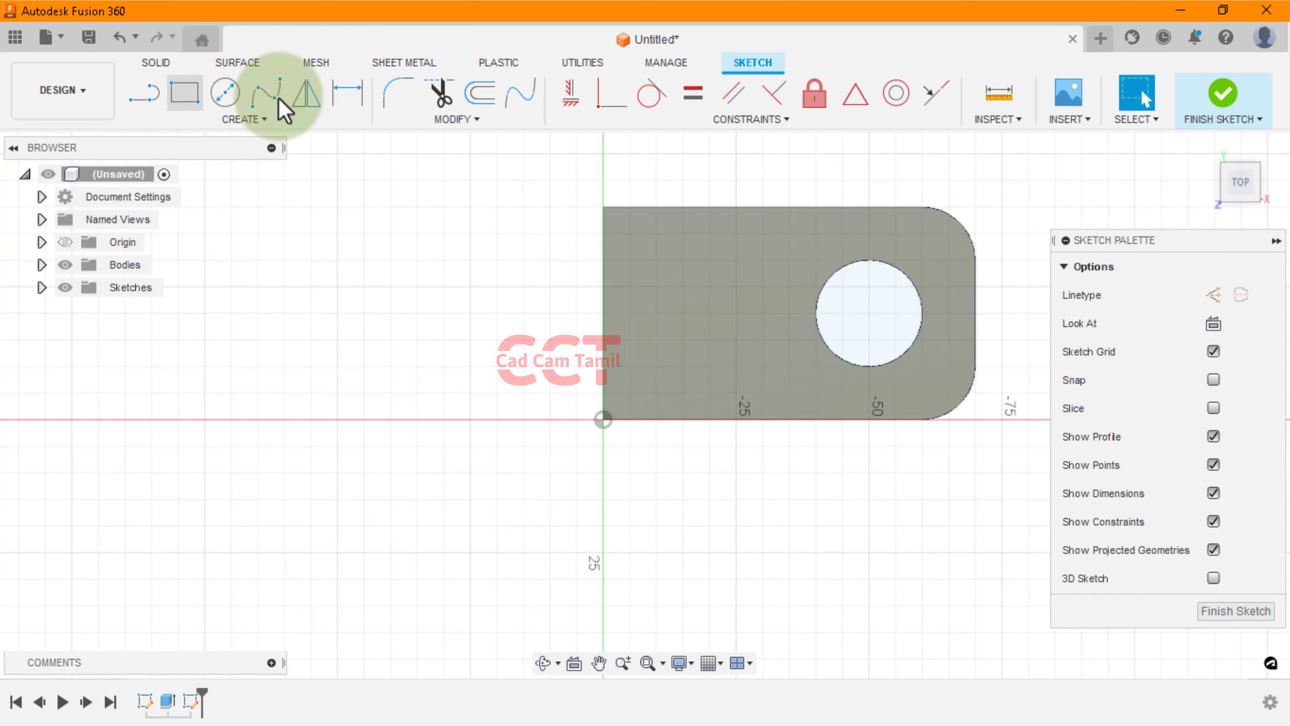
# Draw a closed L-shaped line profile along the plate's left and upper edges, with an upper arm about 36 mm long and 9 mm thick.
pyautogui.click(152, 94)
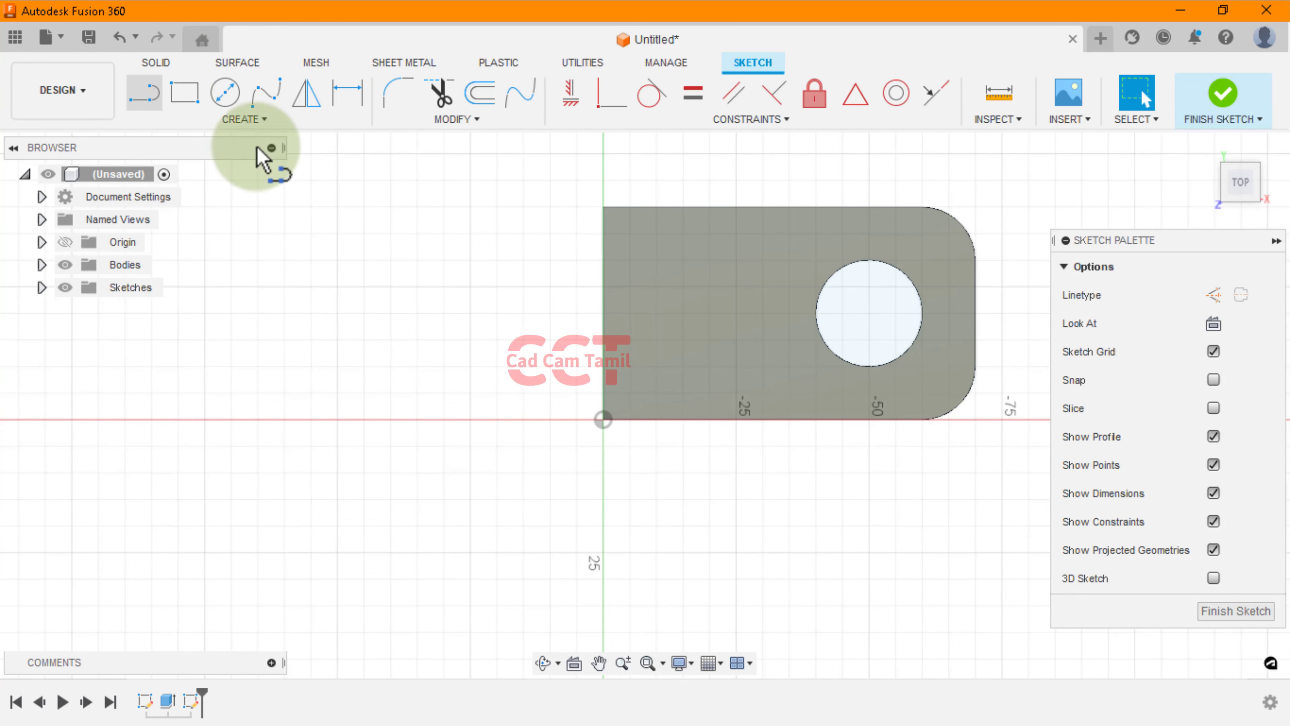
pyautogui.click(604, 419)
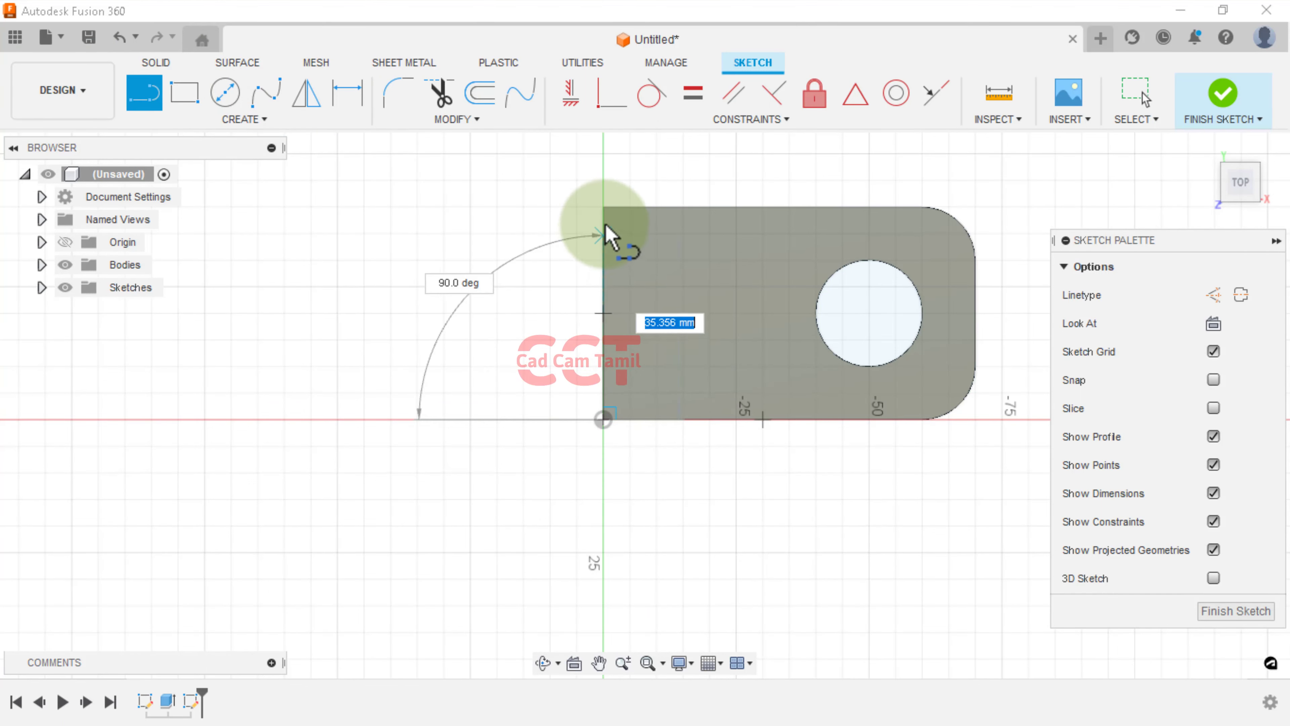
pyautogui.click(603, 208)
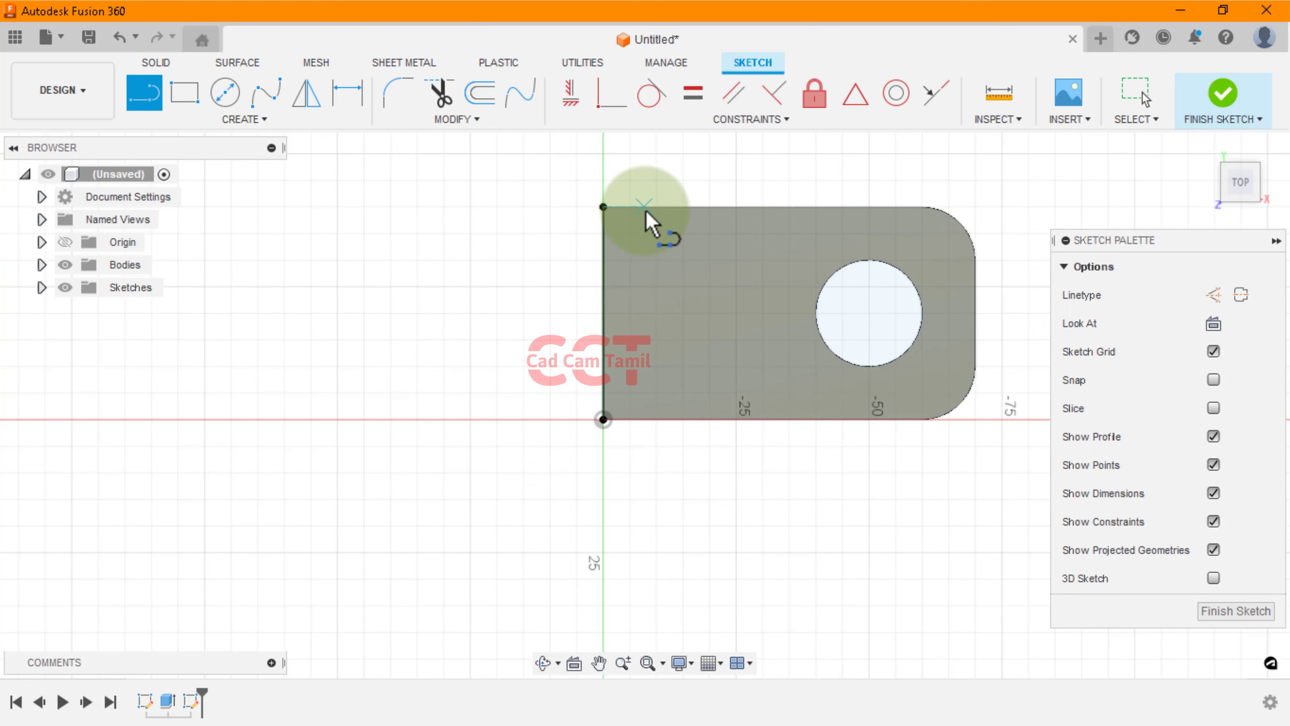
pyautogui.click(793, 207)
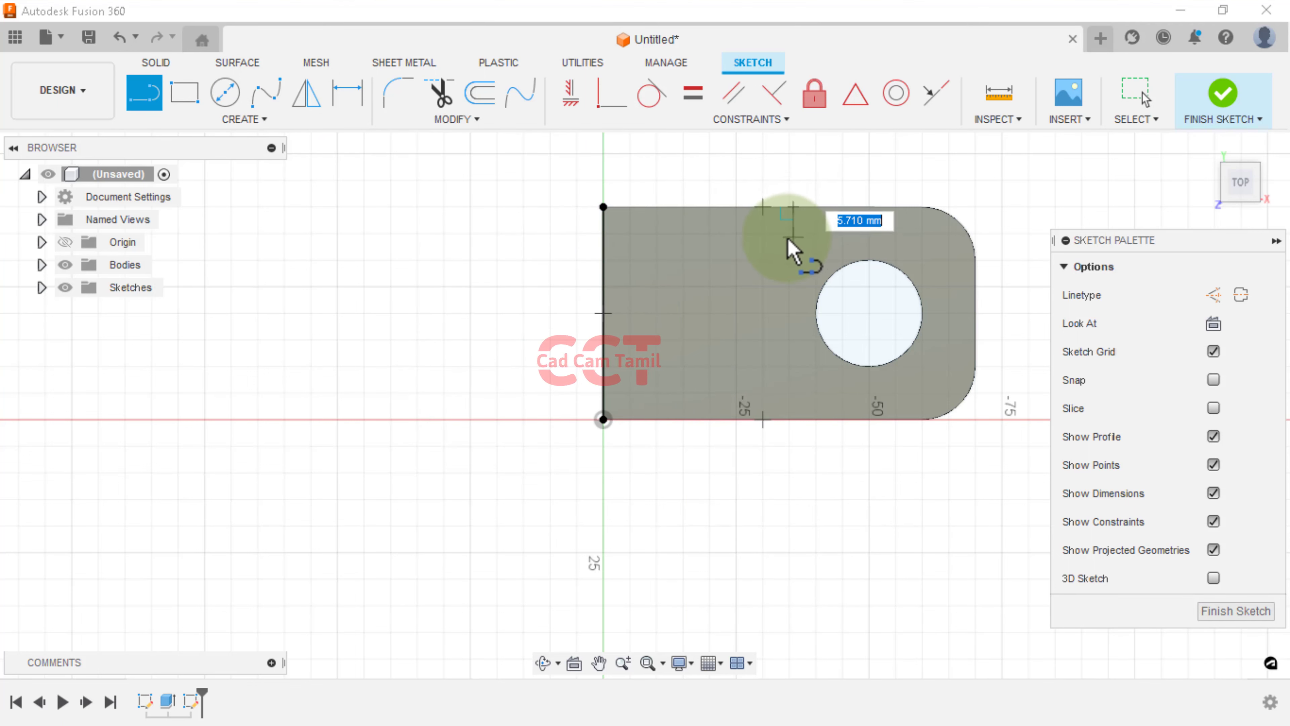
pyautogui.click(793, 254)
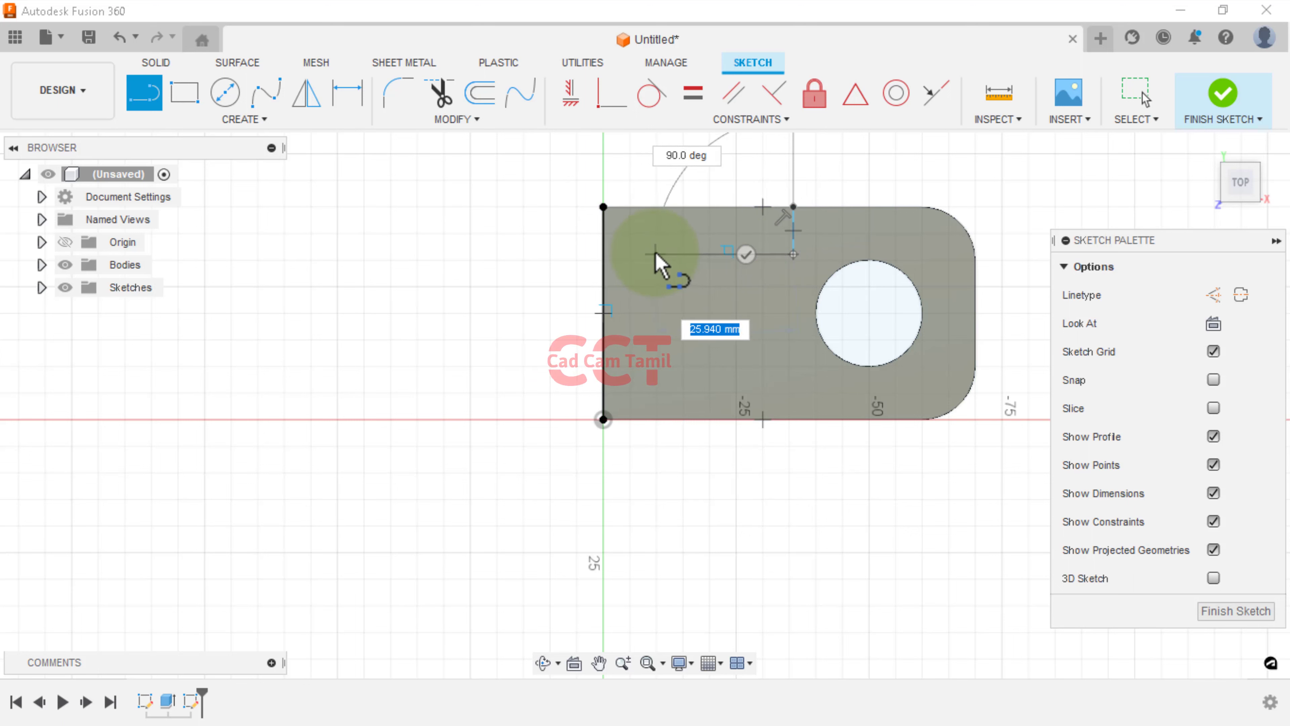
pyautogui.click(654, 254)
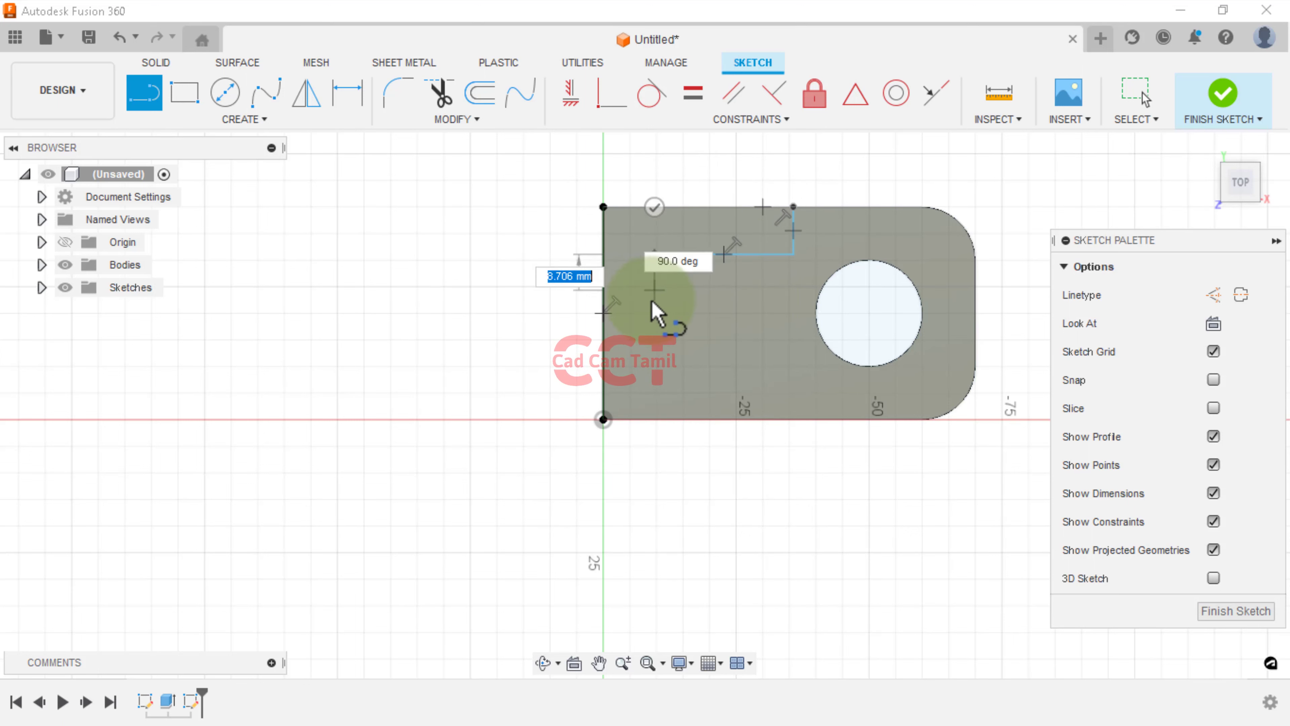
pyautogui.click(654, 419)
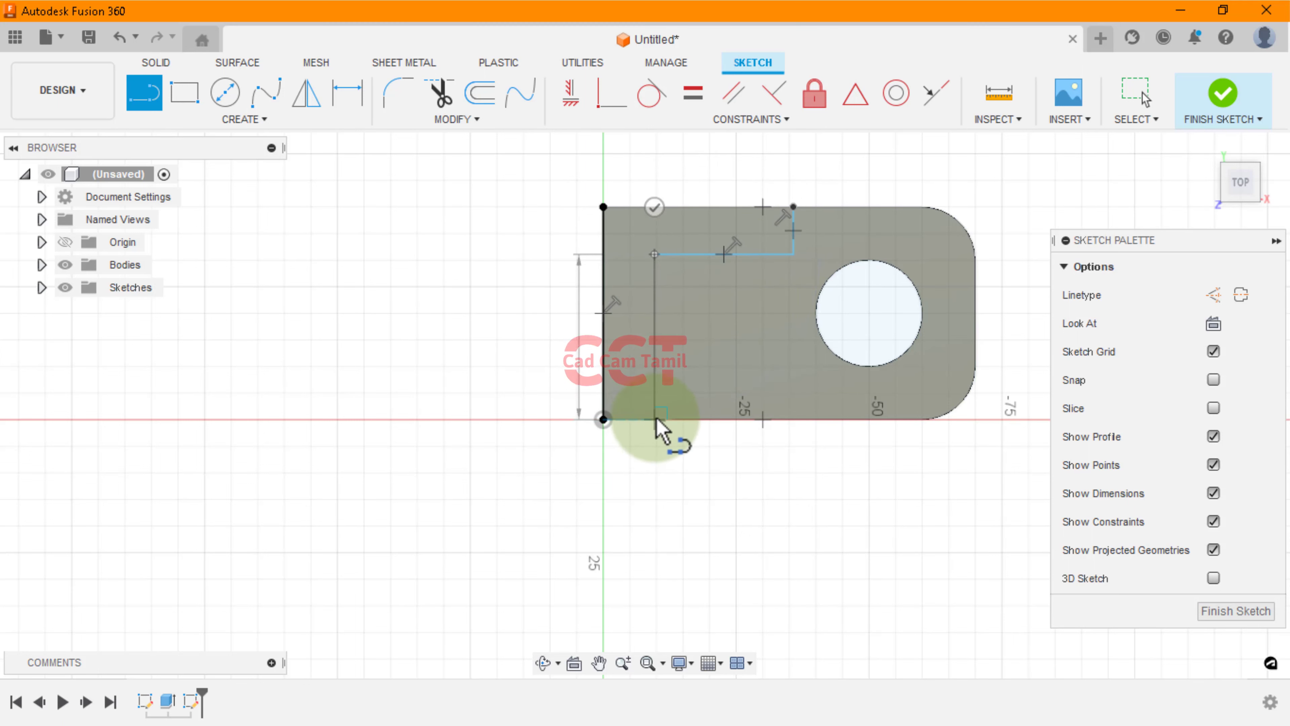
pyautogui.click(603, 420)
pyautogui.rightClick(497, 349)
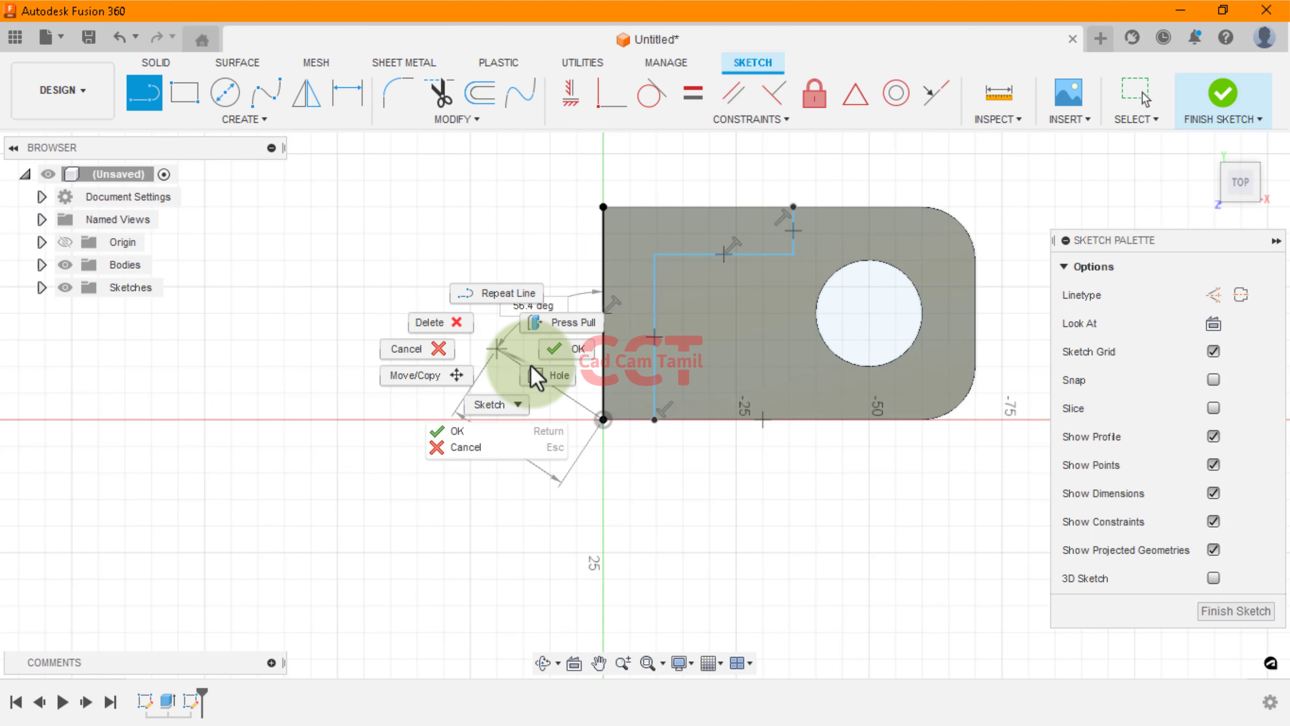
pyautogui.click(548, 350)
pyautogui.click(645, 238)
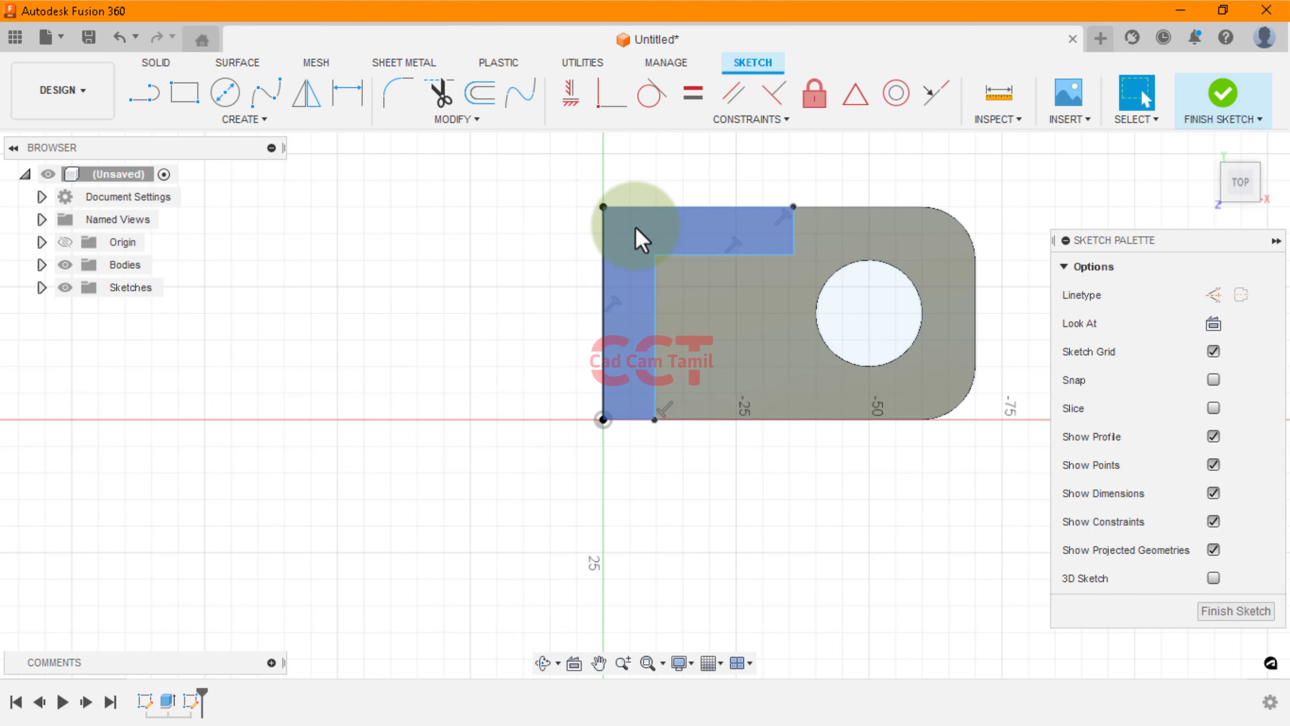
# Check the reference drawing and dimension the upper arm's short end line 30 mm from the profile's left edge.
pyautogui.hotkey('alt', 'Tab')
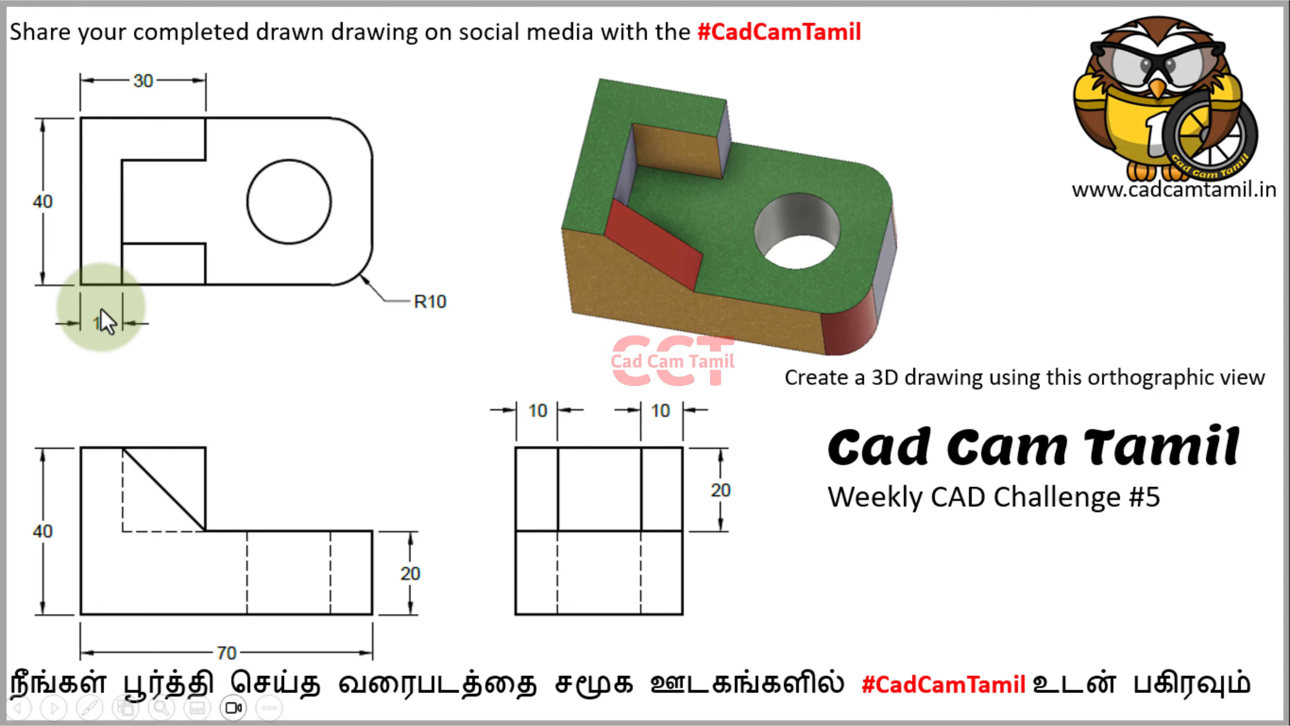
pyautogui.hotkey('alt', 'Tab')
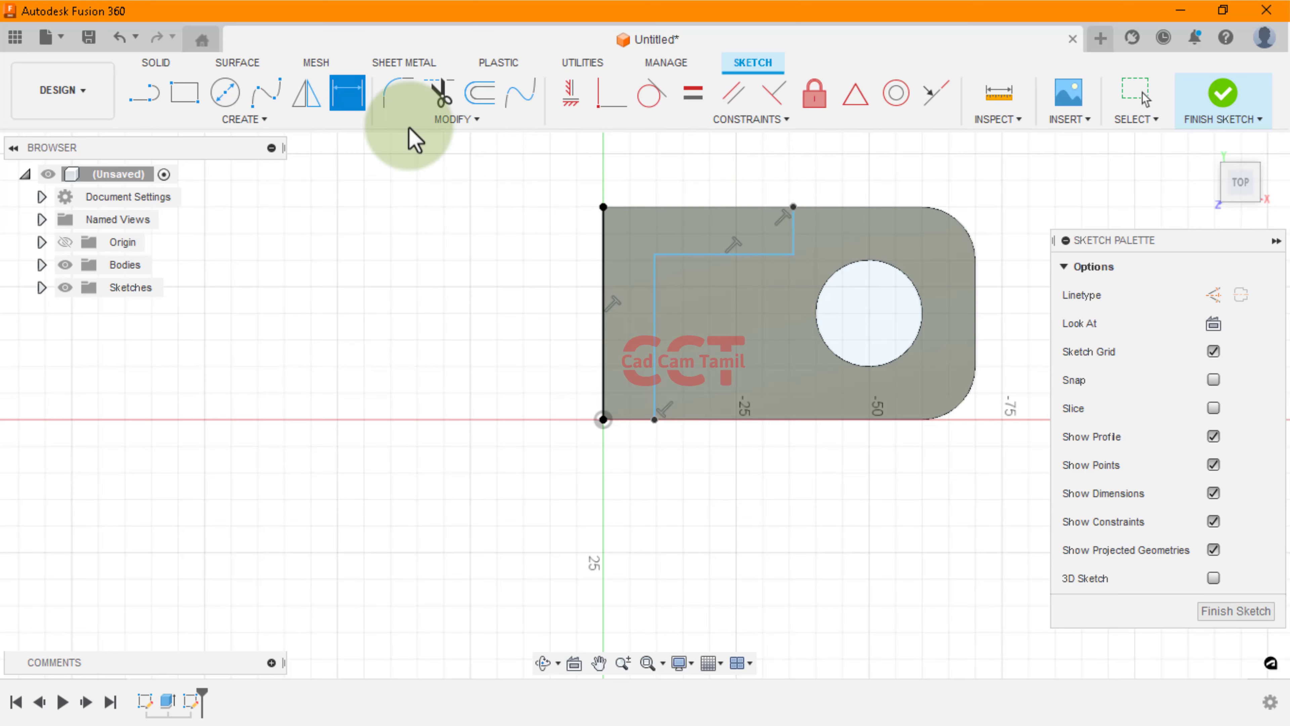
pyautogui.click(794, 232)
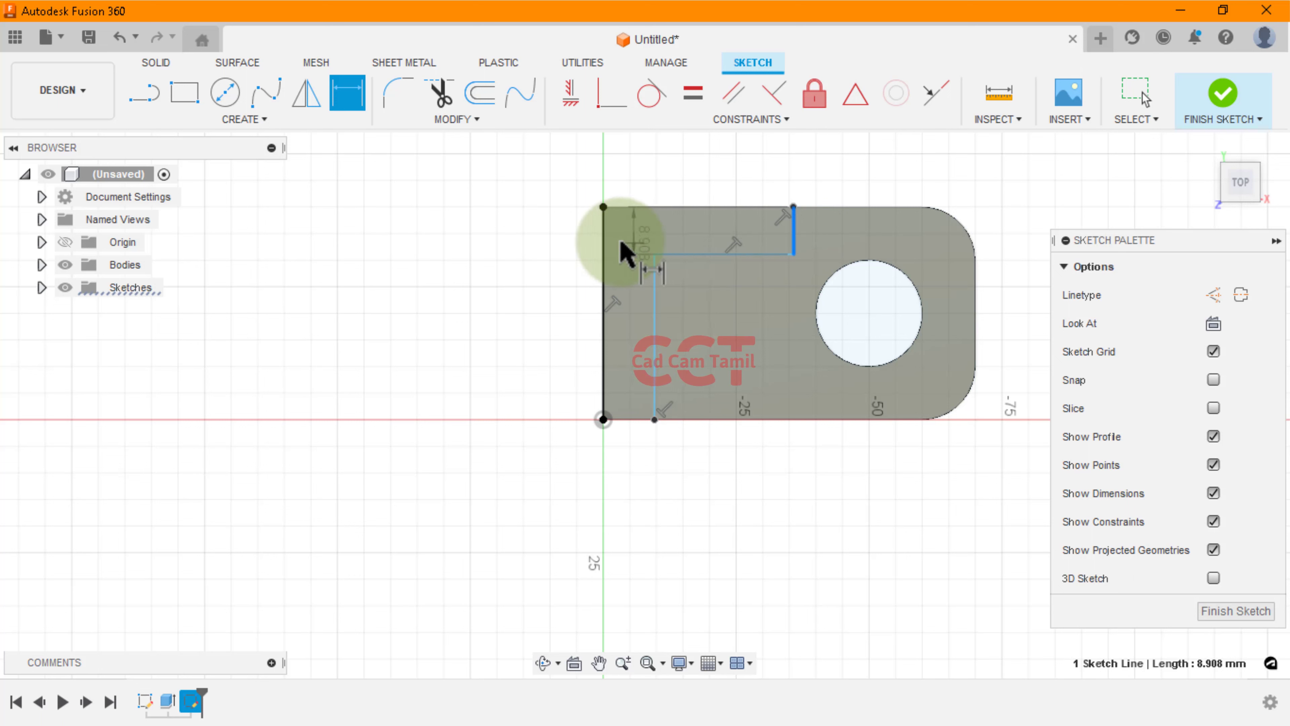
pyautogui.click(610, 247)
pyautogui.click(663, 193)
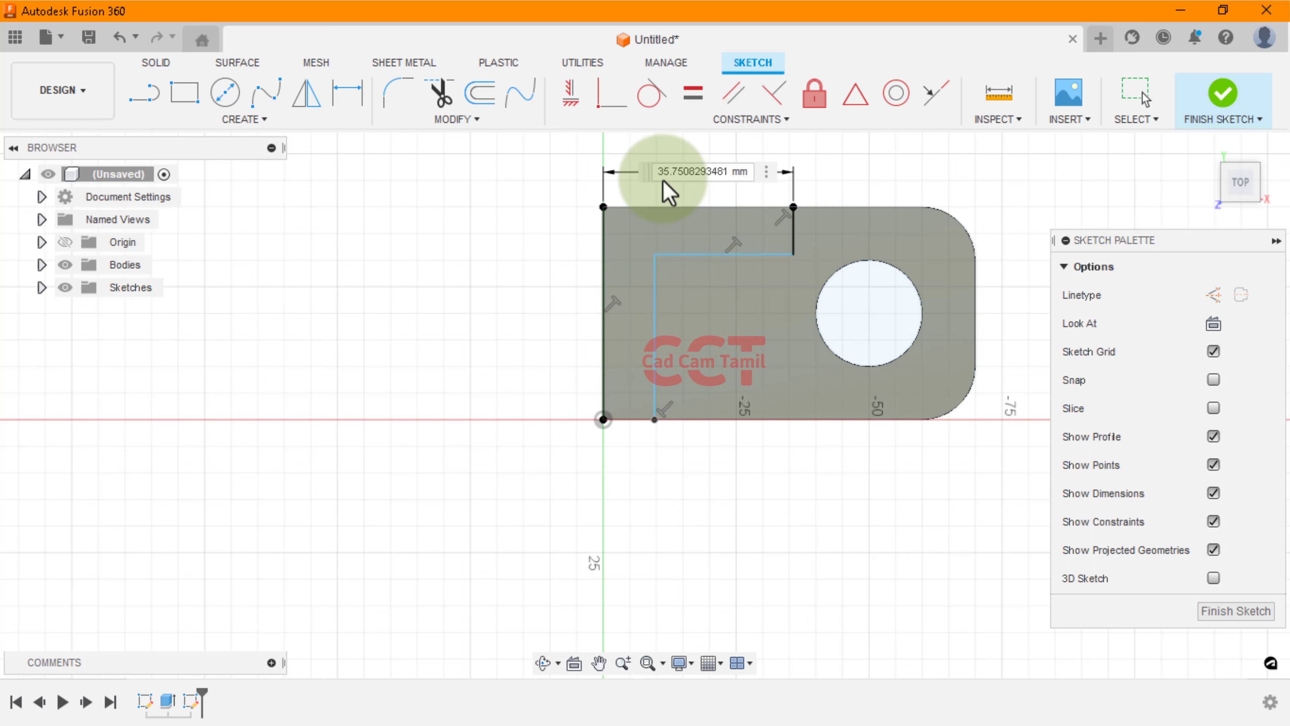
pyautogui.press('Return')
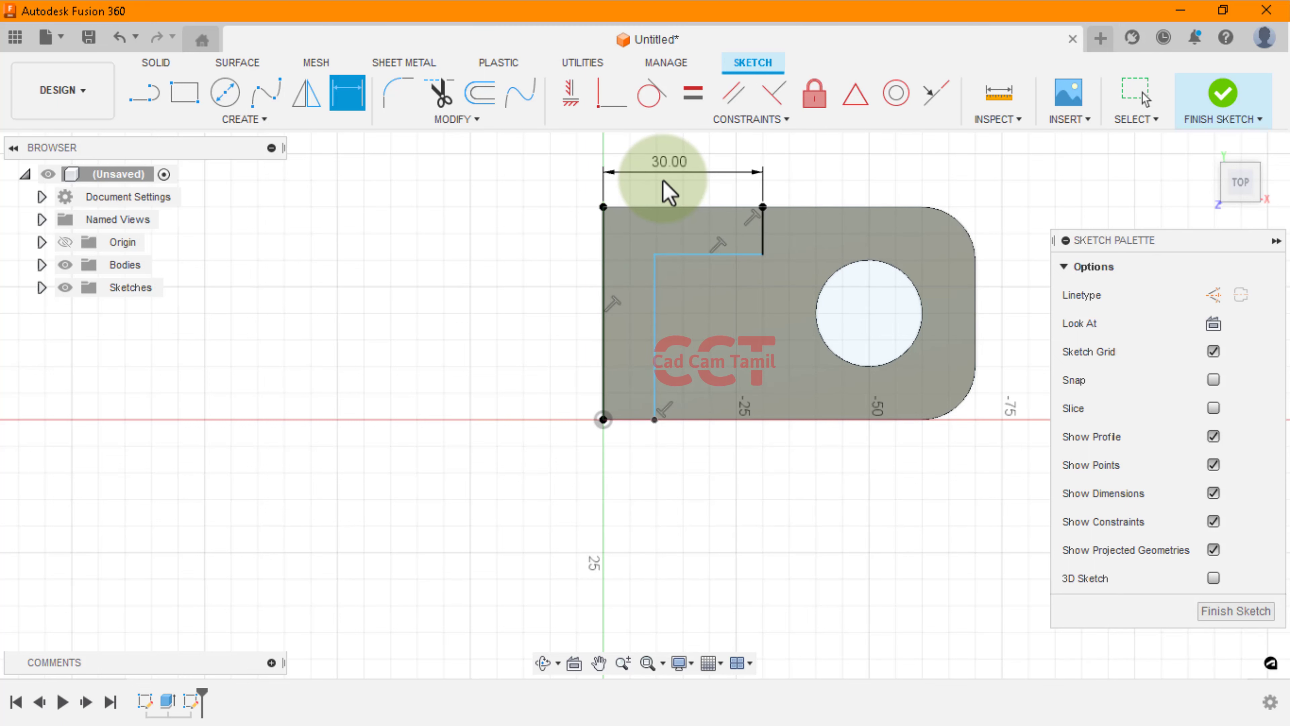
# Dimension the width of the L-profile's vertical arm to 10 mm and finish the sketch.
pyautogui.click(658, 379)
pyautogui.click(606, 379)
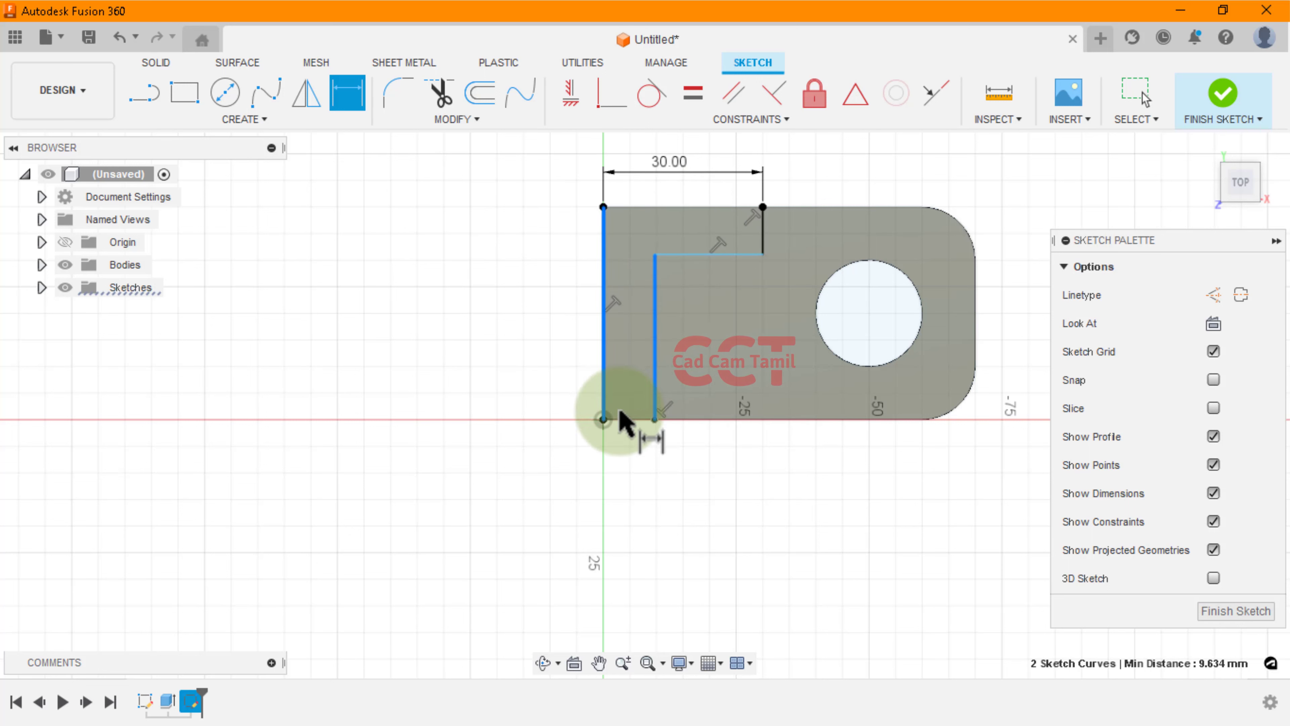
pyautogui.click(634, 468)
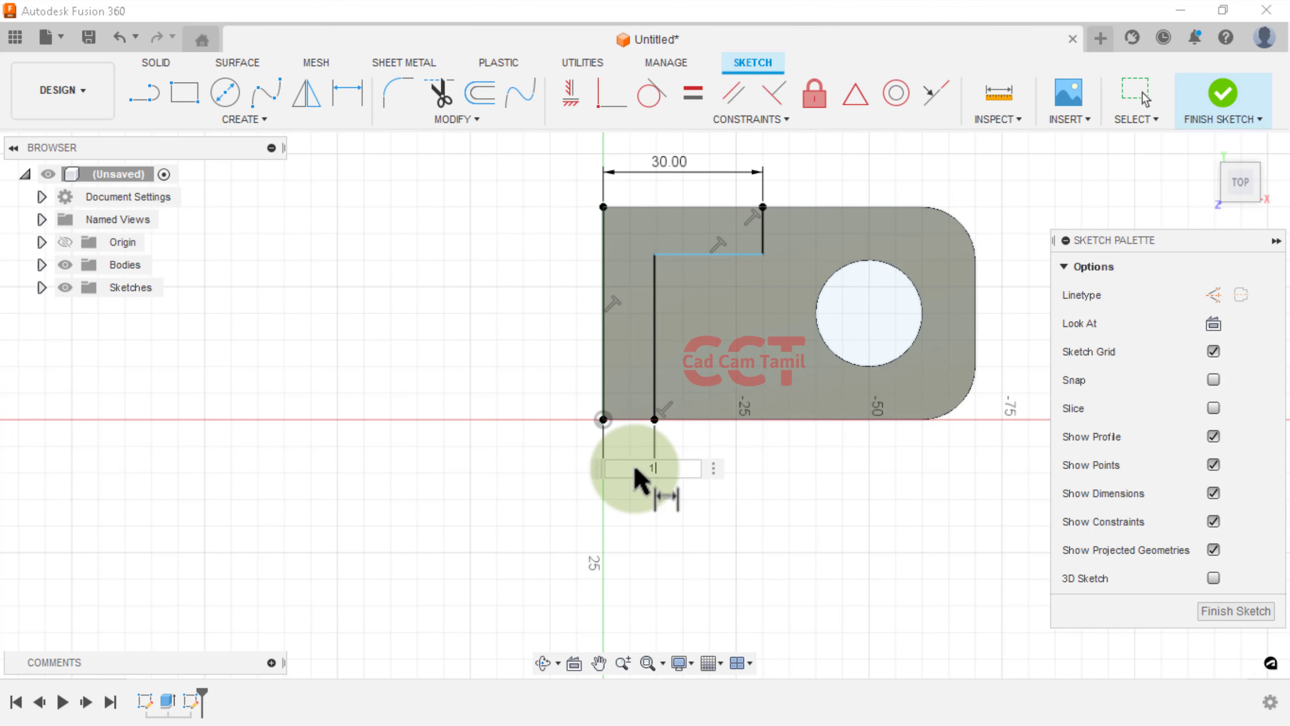
pyautogui.press('Return')
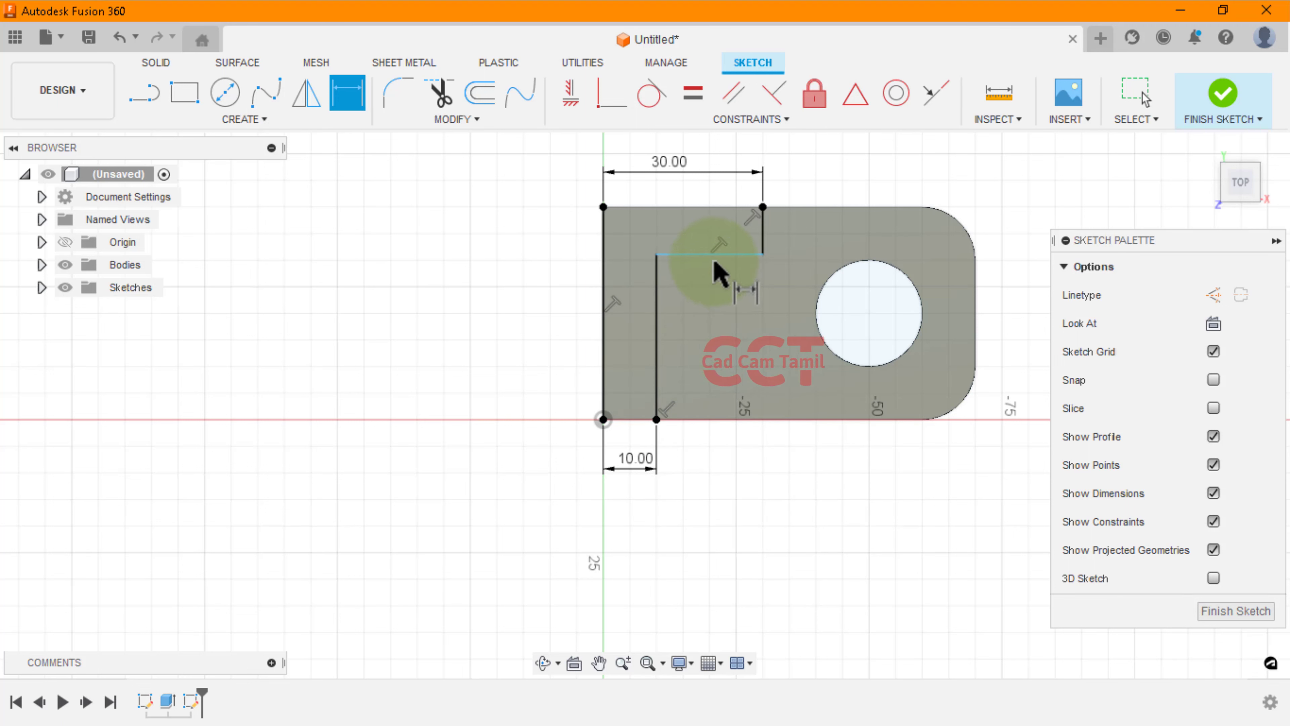
pyautogui.click(1236, 611)
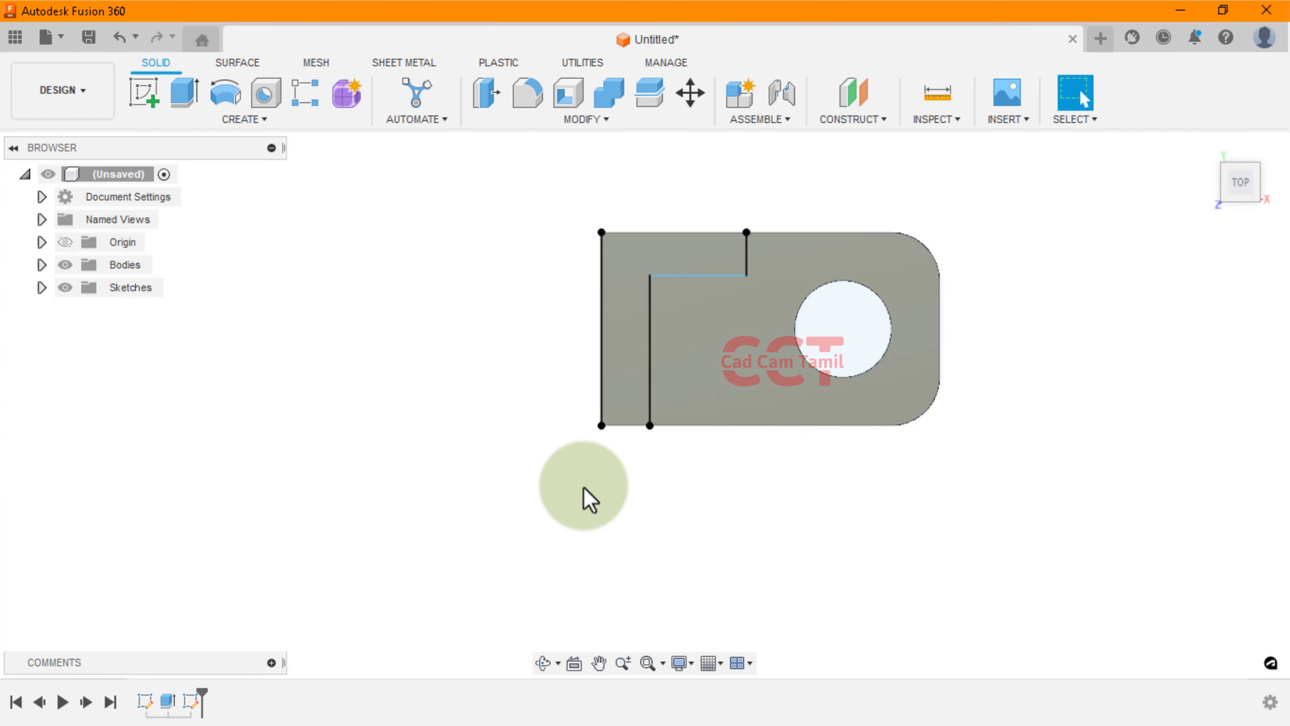
# Extrude the L-shaped profile 20 mm upward, joined to the plate.
pyautogui.keyDown('shift'); pyautogui.moveTo(585, 491); pyautogui.dragTo(596, 388, button='middle'); pyautogui.keyUp('shift')
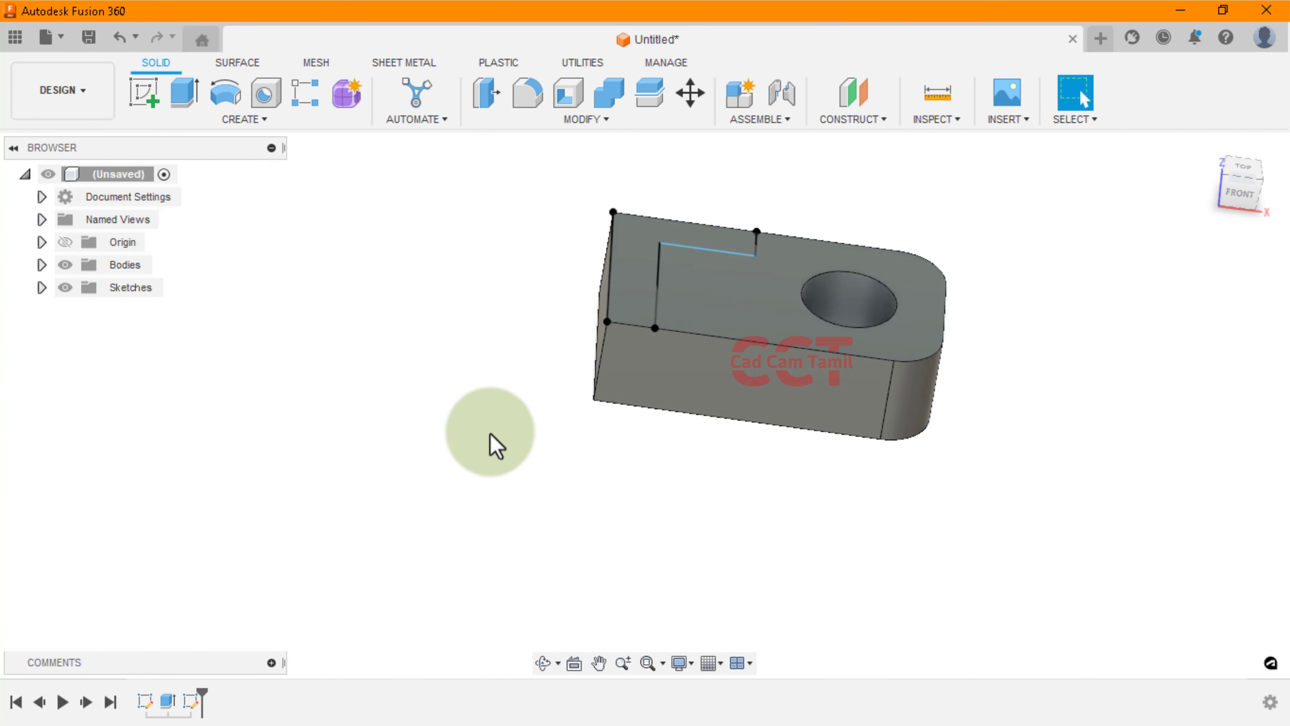
pyautogui.scroll(3, 737, 288)
pyautogui.click(186, 93)
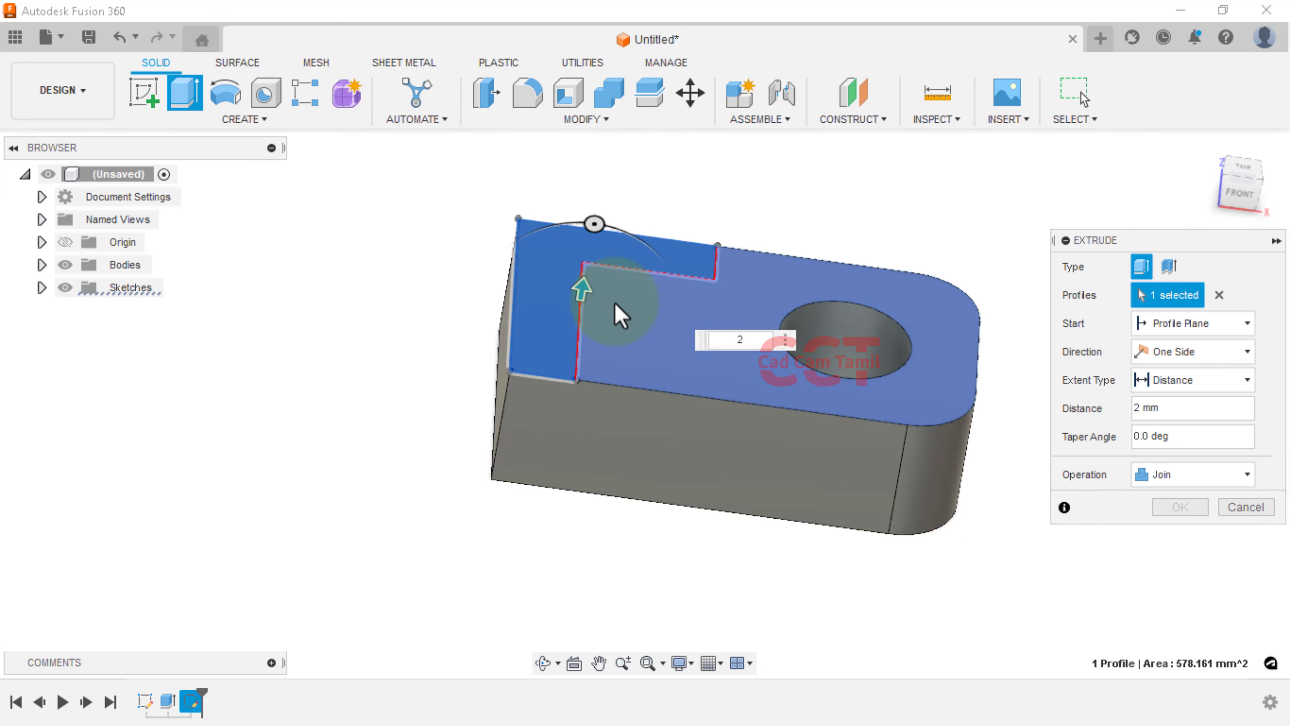
pyautogui.write('0')
pyautogui.press('Return')
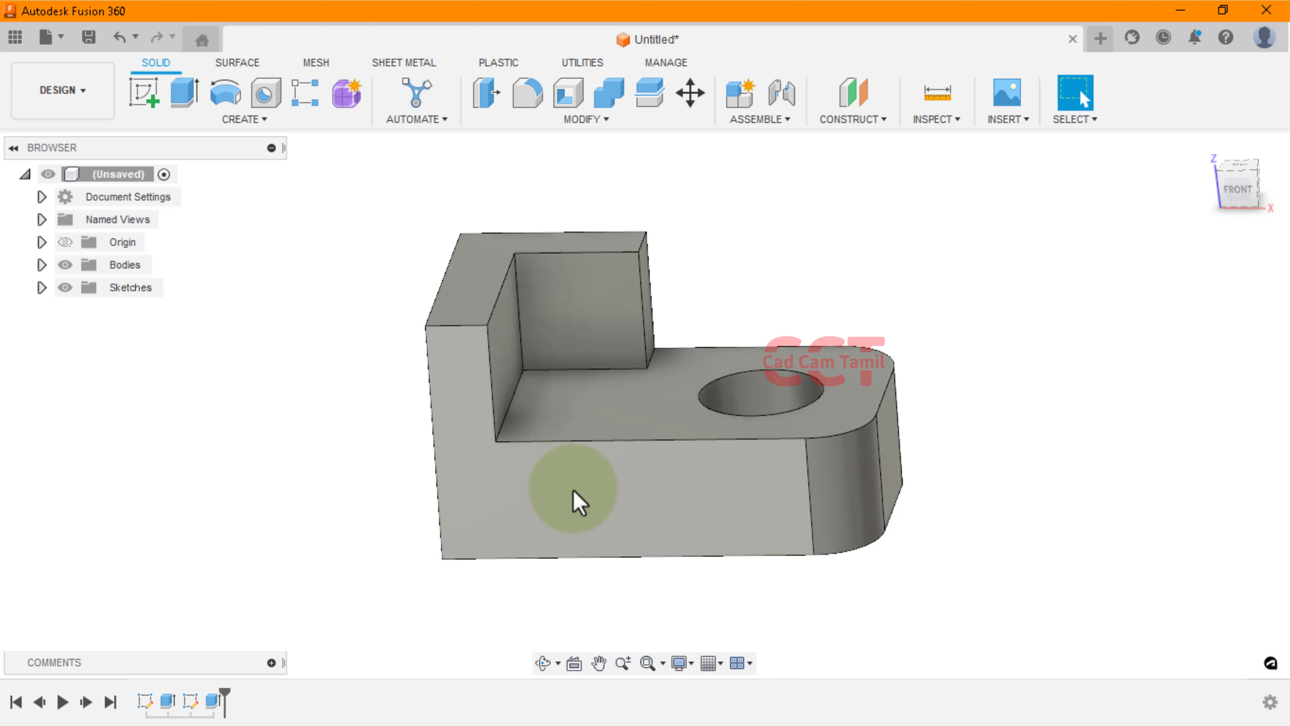
# Sketch a diagonal line on the front face from the wall's top inner corner to the base's upper edge, spanning about 22 mm horizontally.
pyautogui.click(572, 491)
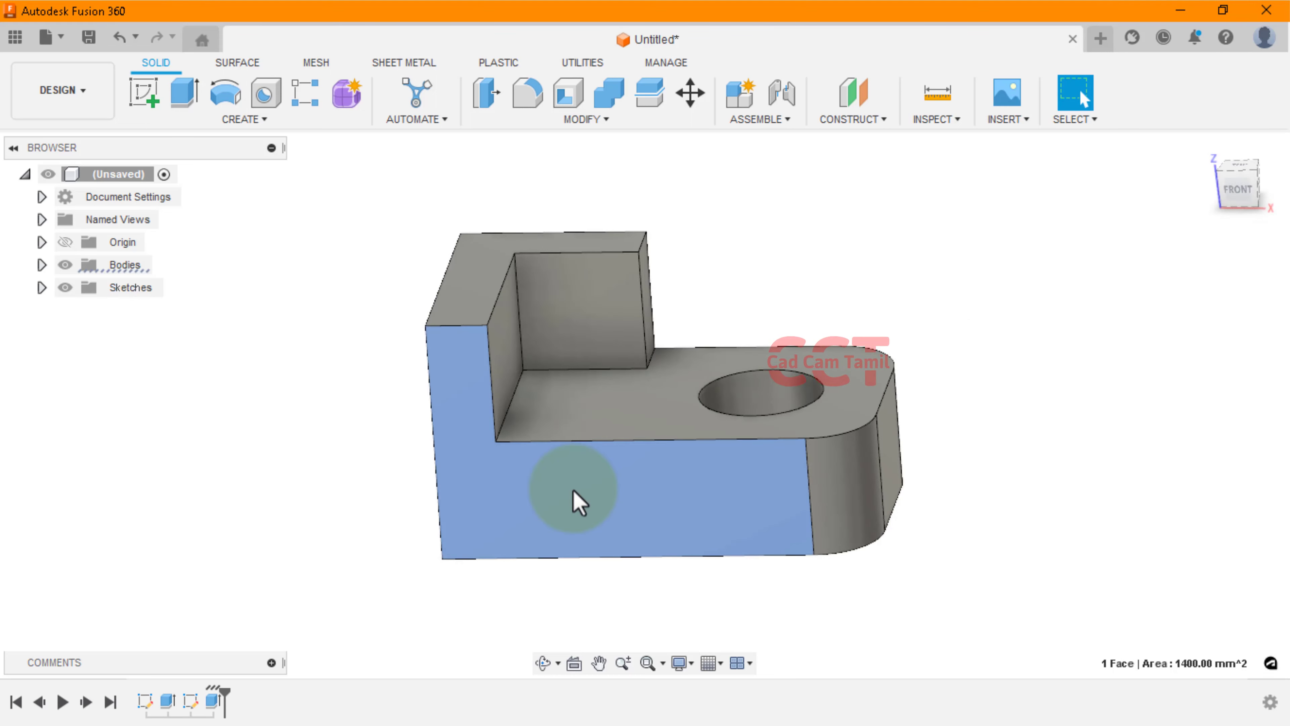
pyautogui.click(142, 93)
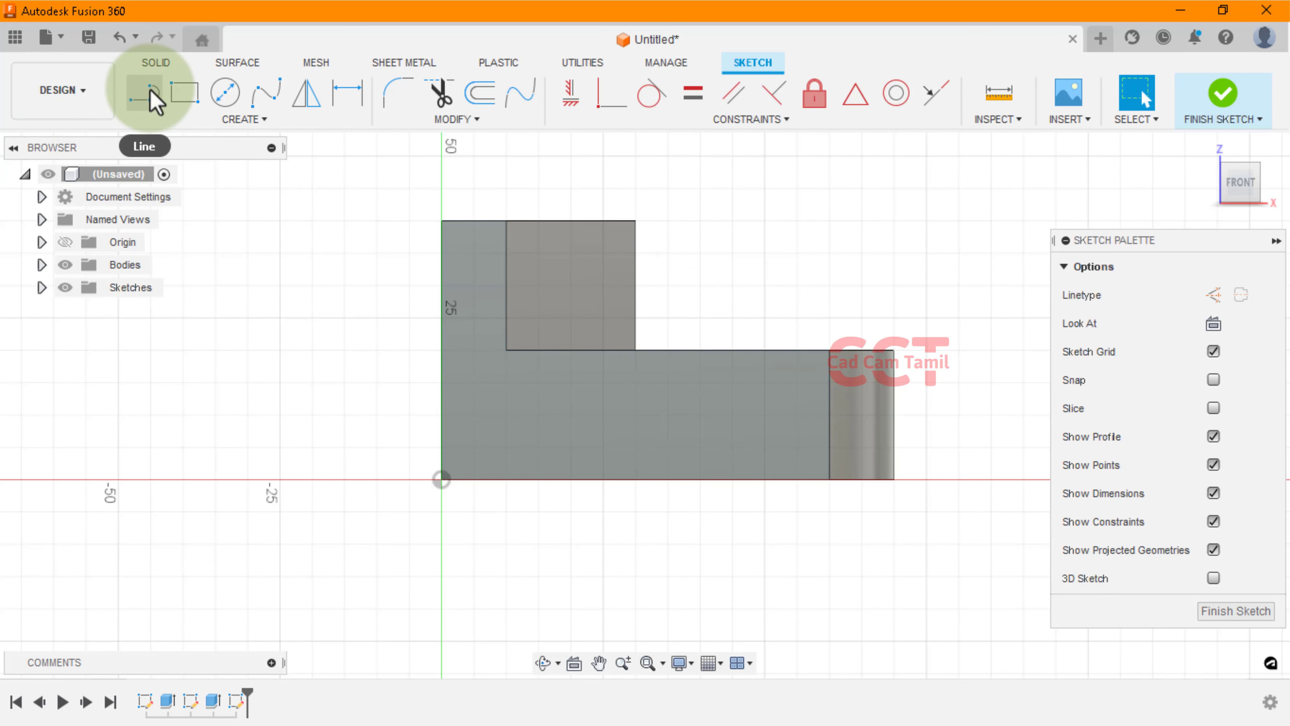
pyautogui.click(146, 94)
pyautogui.click(507, 221)
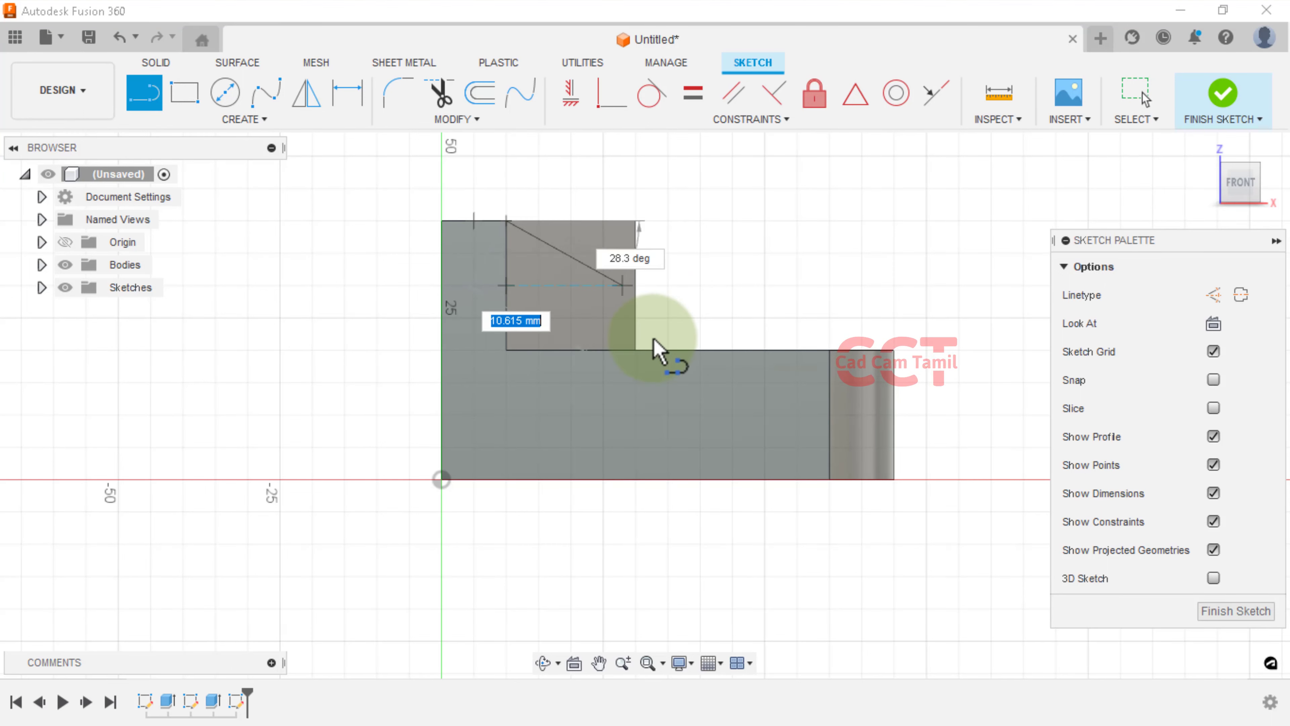
pyautogui.scroll(5, 635, 353)
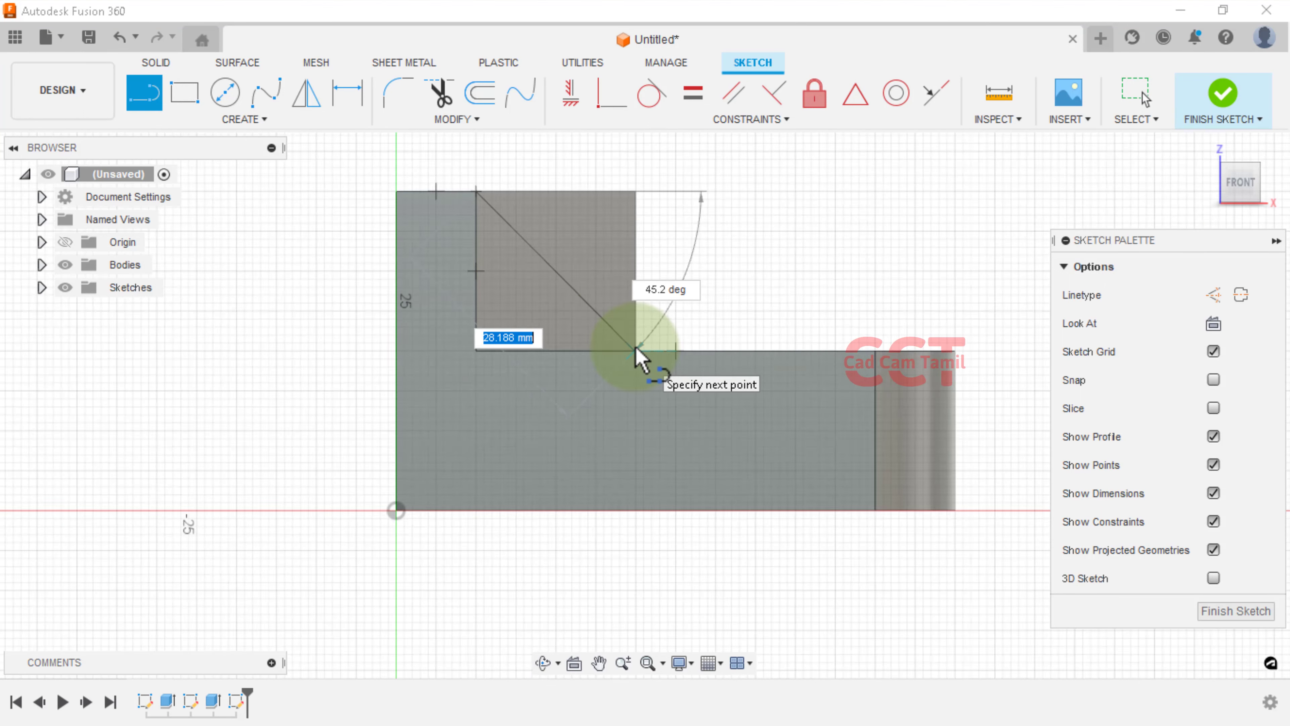
pyautogui.doubleClick(673, 355)
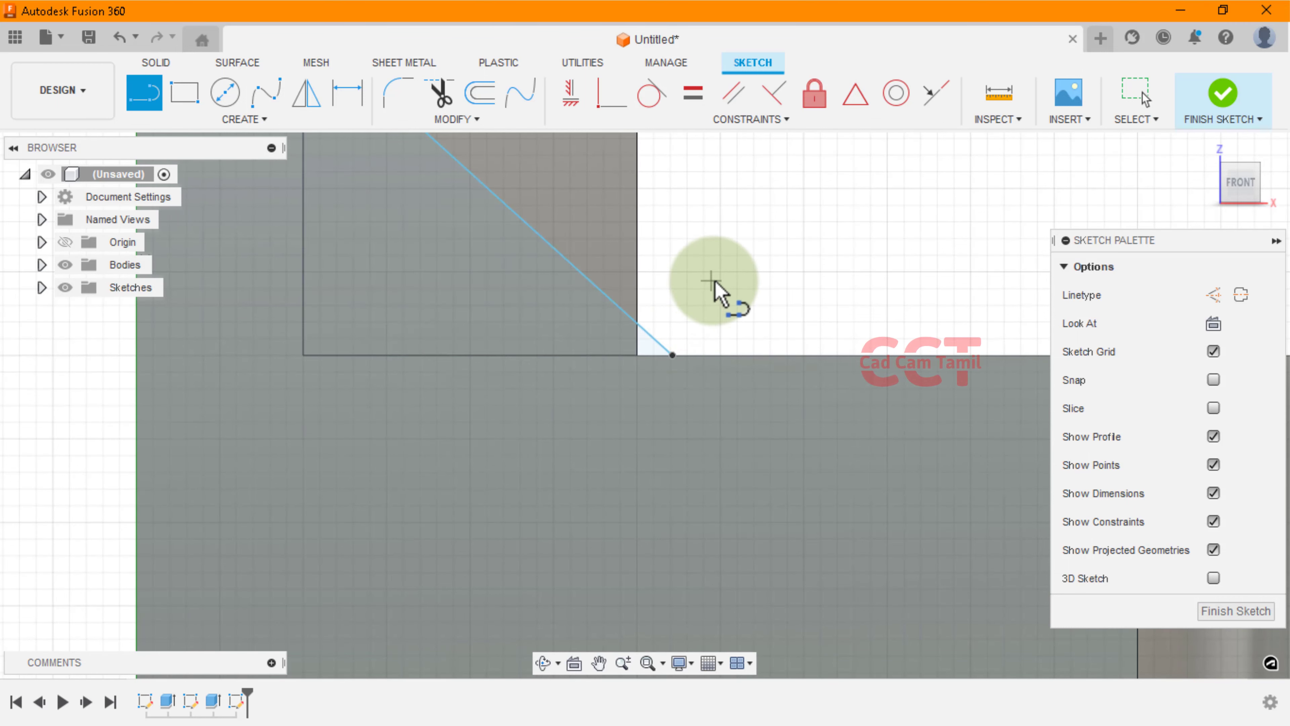
# Dimension the diagonal line's lower endpoint 20 mm horizontally from the wall's inner vertical edge.
pyautogui.click(340, 90)
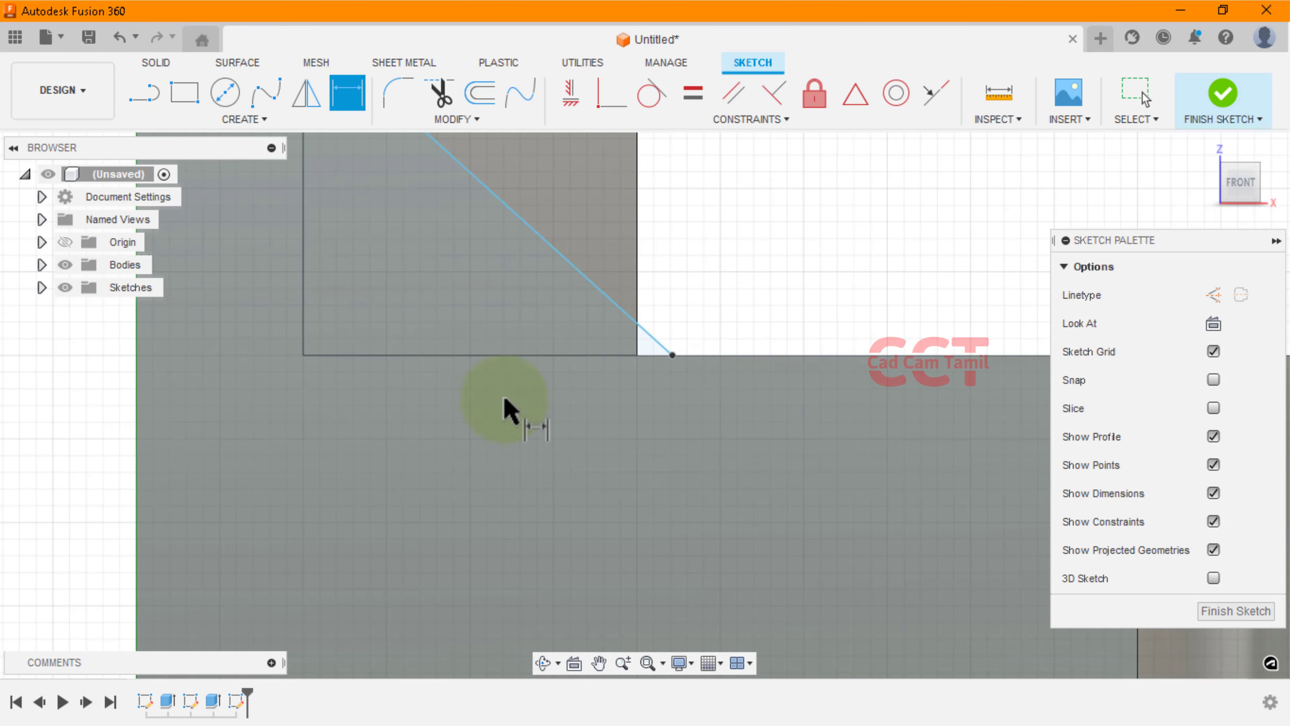
pyautogui.scroll(-4, 532, 472)
pyautogui.click(406, 288)
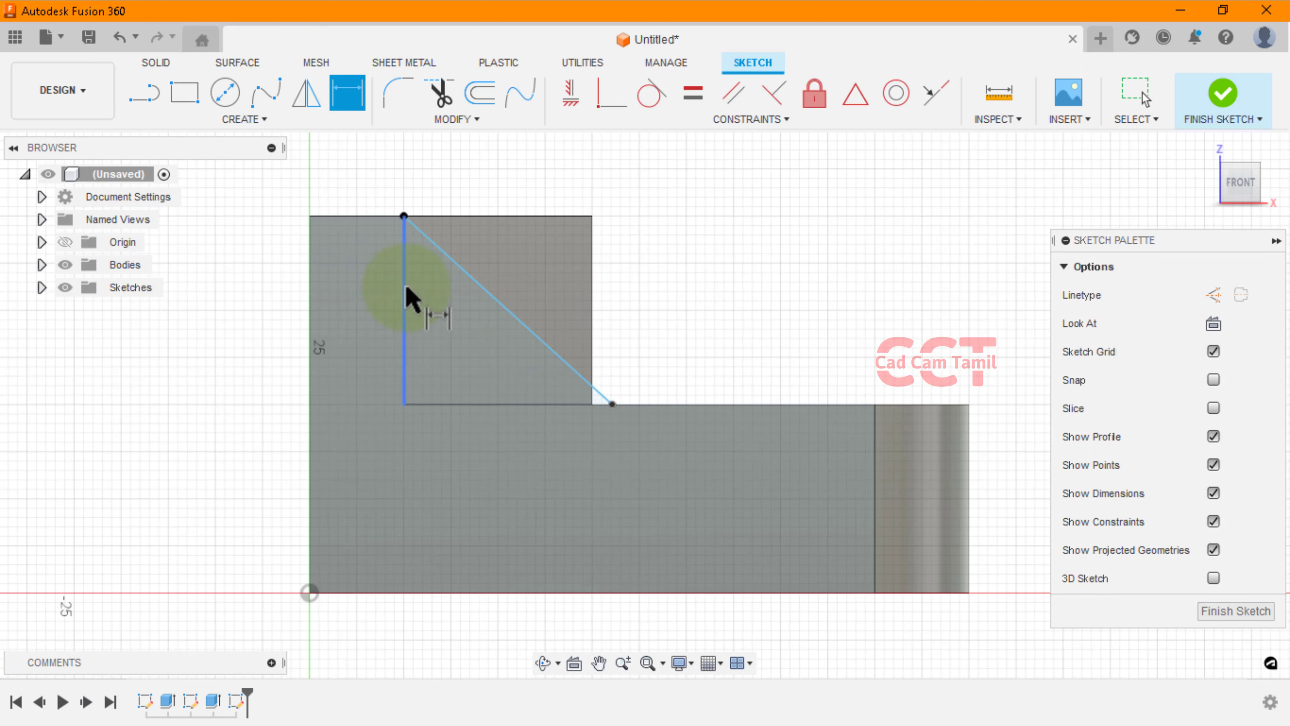
pyautogui.click(611, 405)
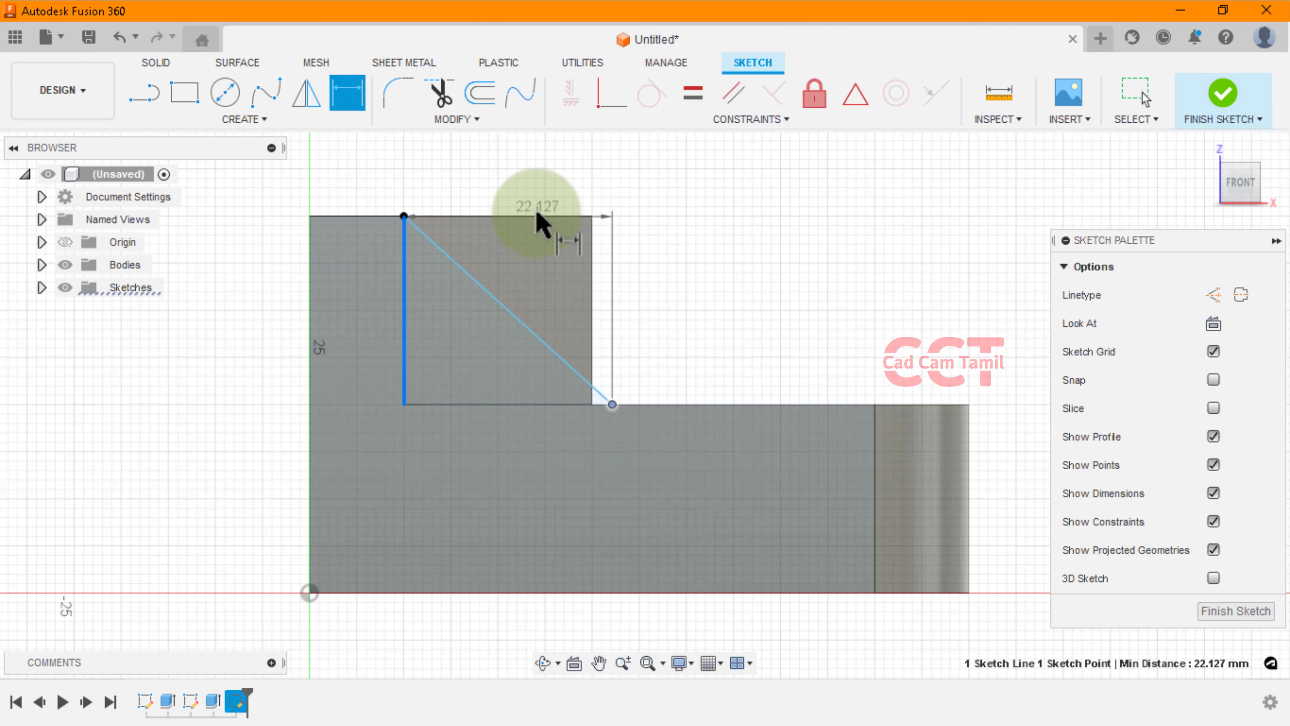
pyautogui.click(518, 206)
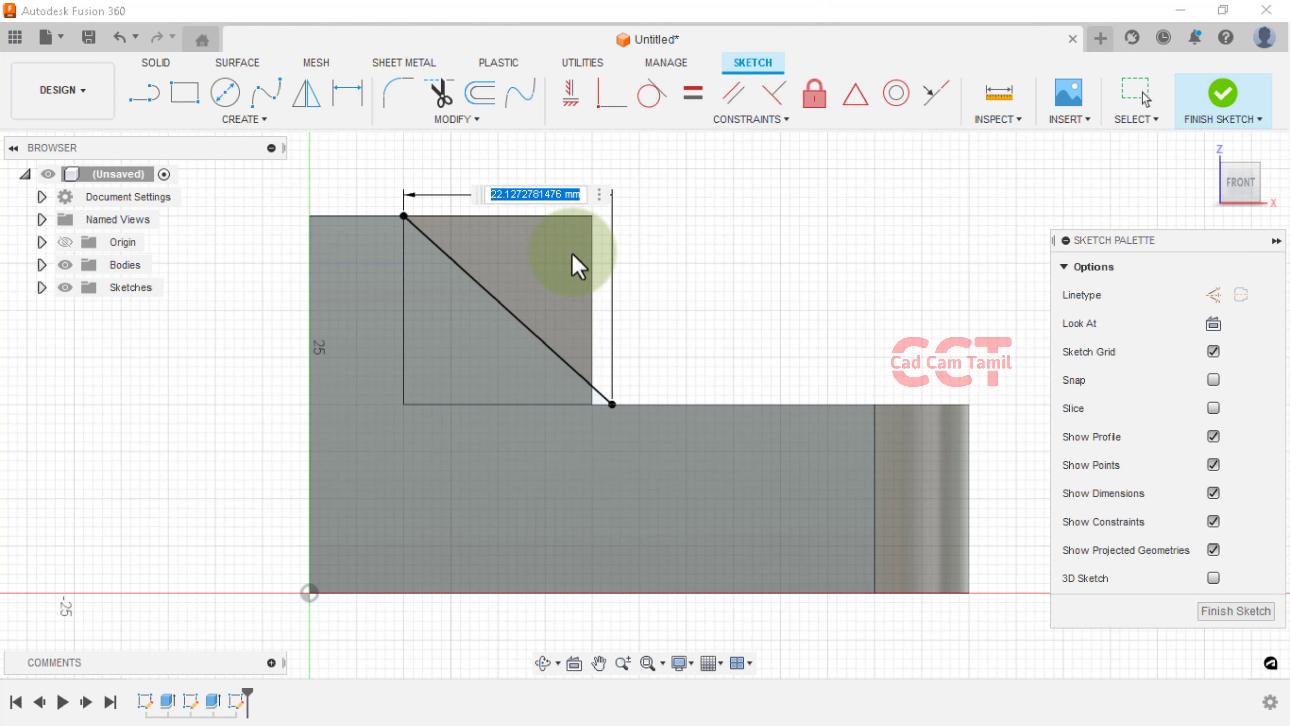
pyautogui.write('20')
pyautogui.press('Return')
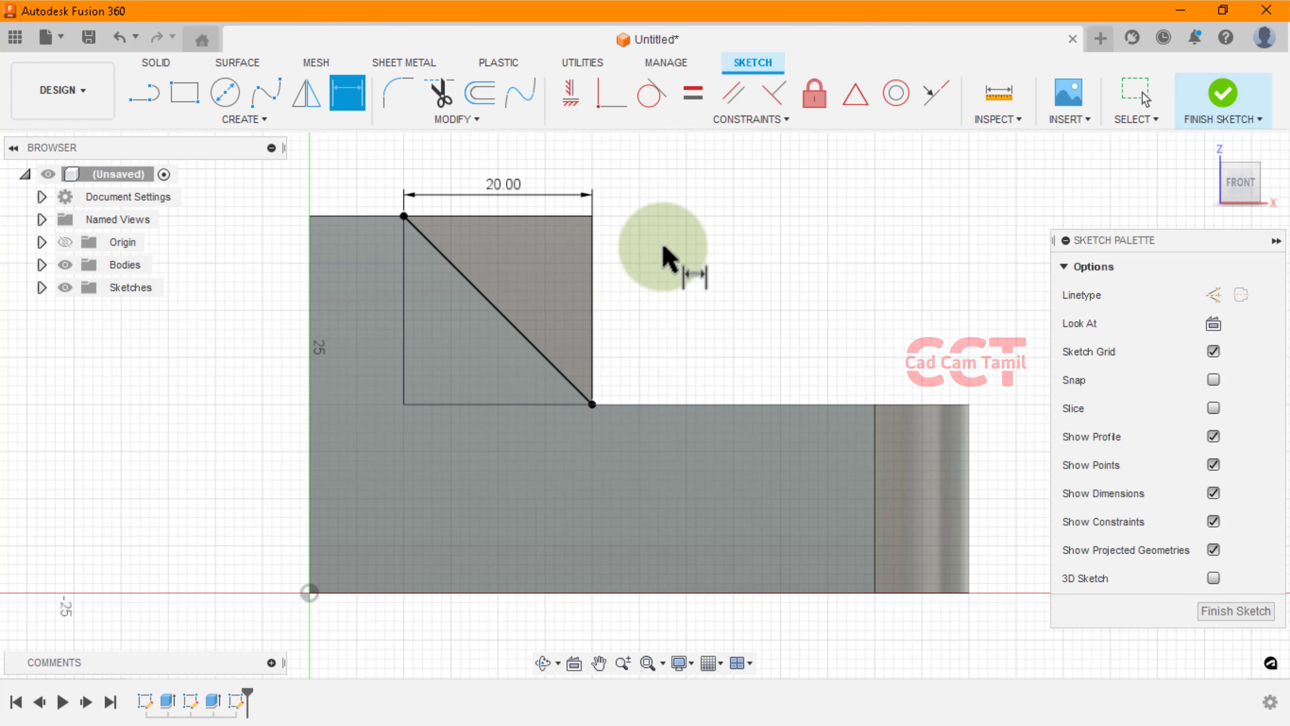
pyautogui.keyDown('shift'); pyautogui.moveTo(665, 253); pyautogui.dragTo(630, 300, button='middle'); pyautogui.keyUp('shift')
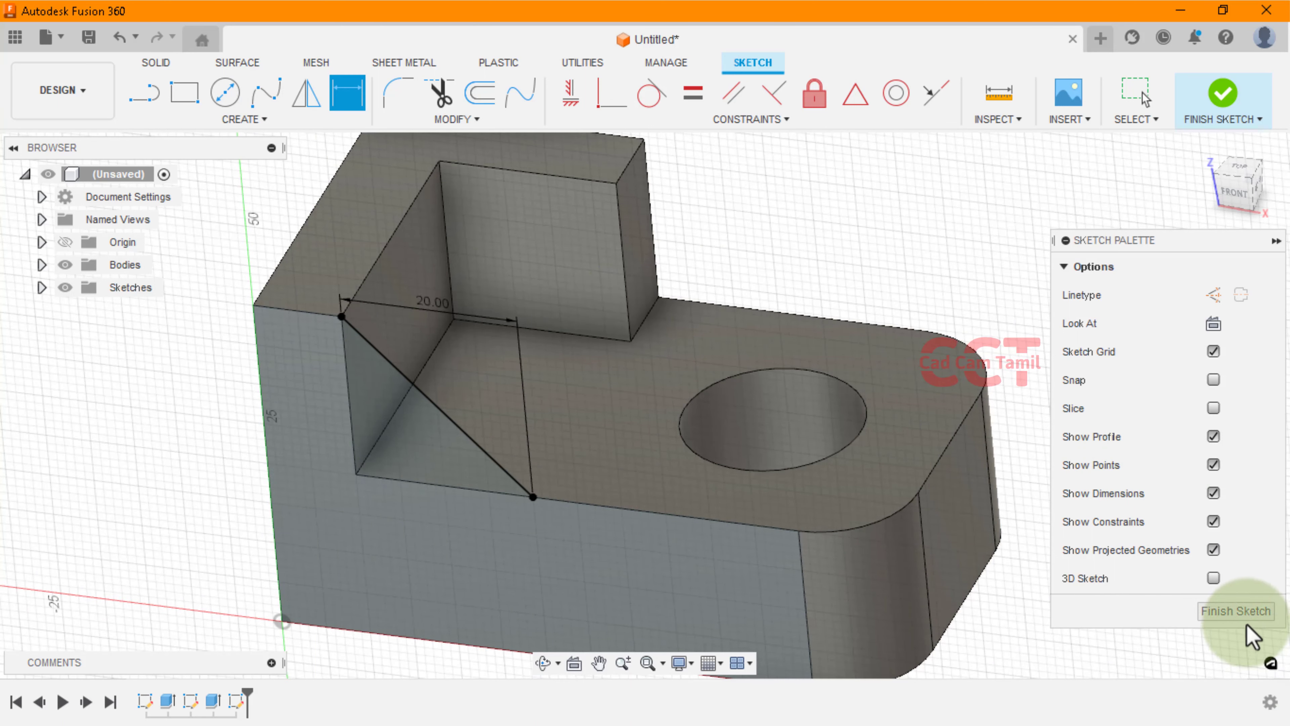
# Finish the sketch and extrude the triangular rib profile -10 mm into the part, joined to the existing body.
pyautogui.click(1244, 615)
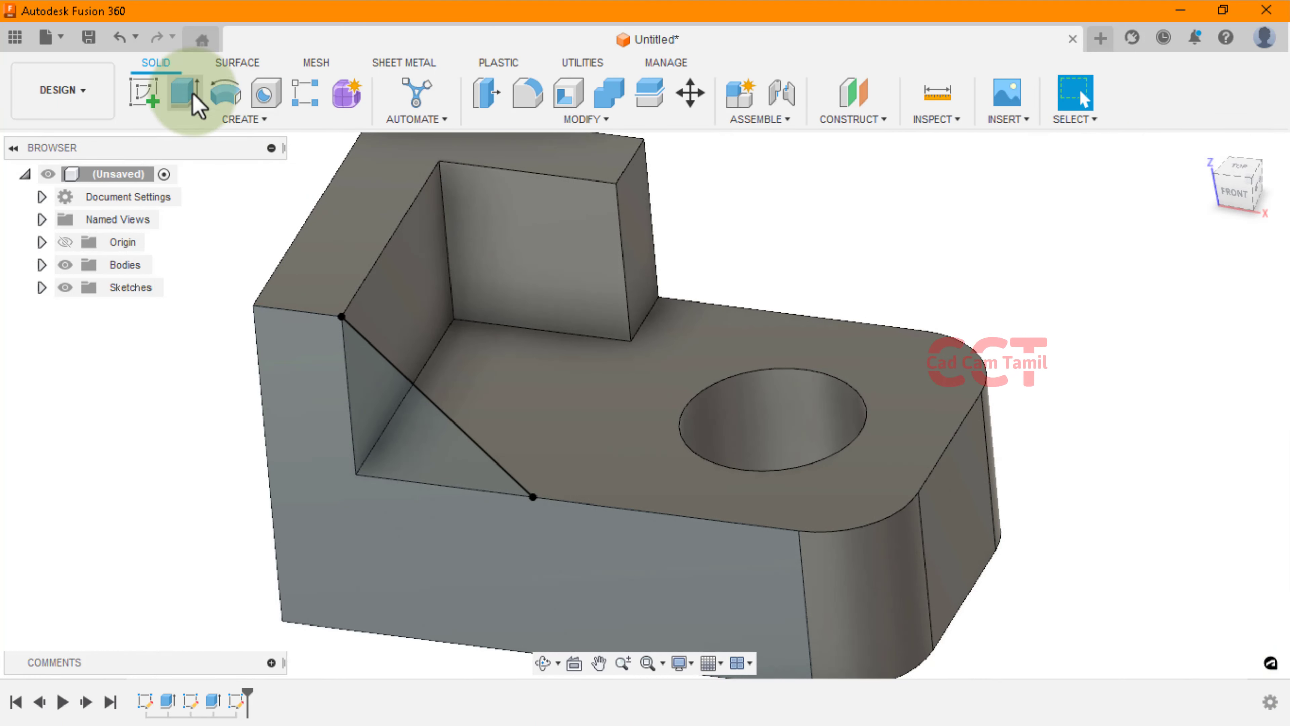
pyautogui.click(184, 94)
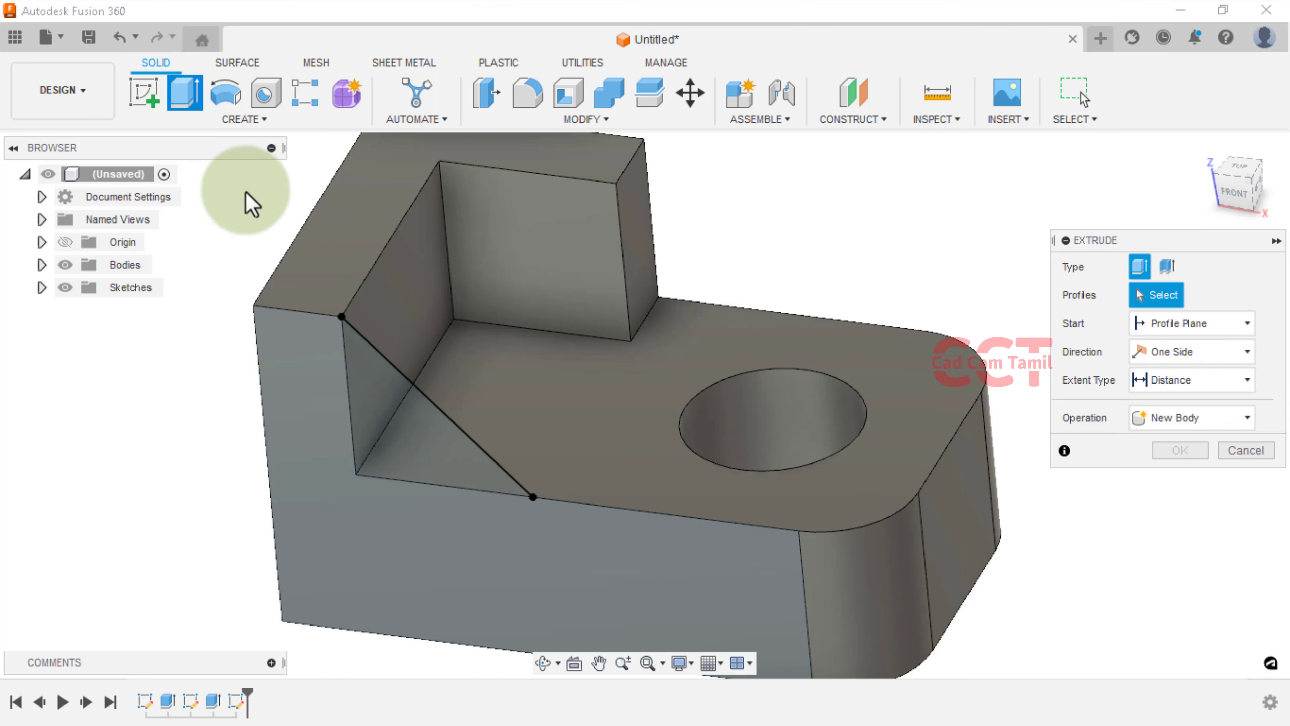
pyautogui.click(371, 371)
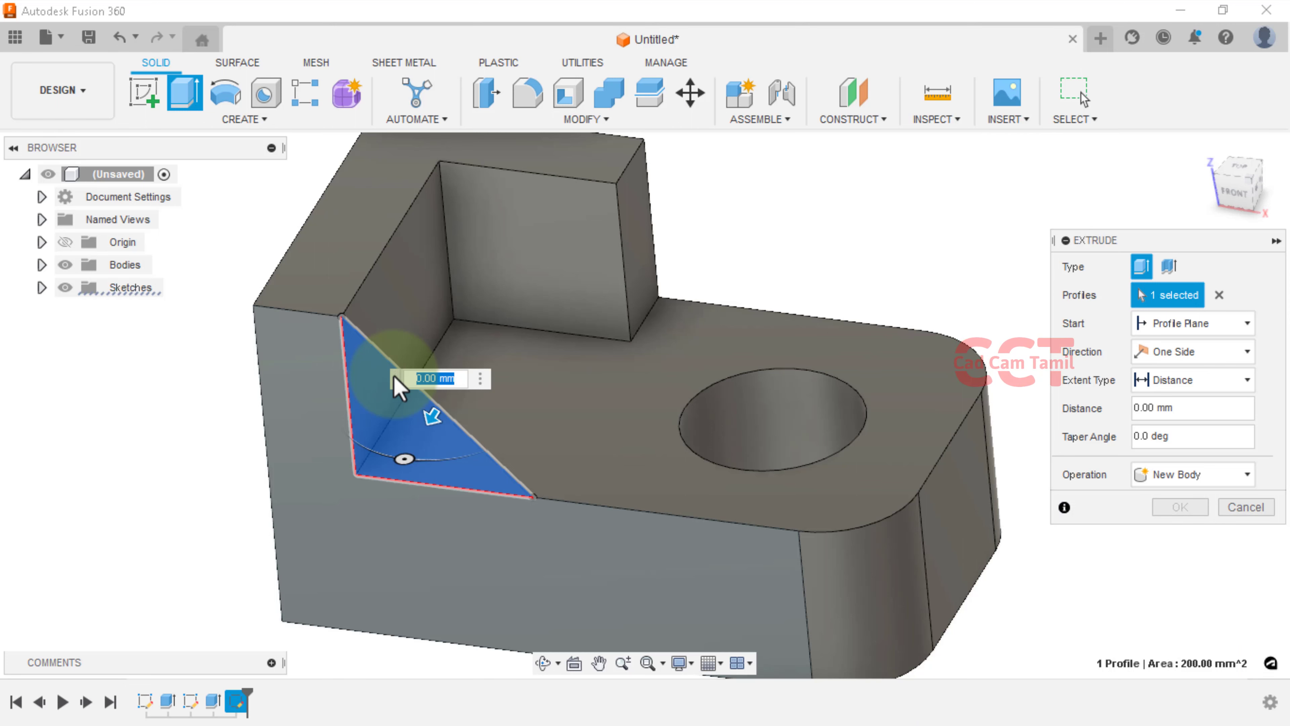
pyautogui.hotkey('alt', 'Tab')
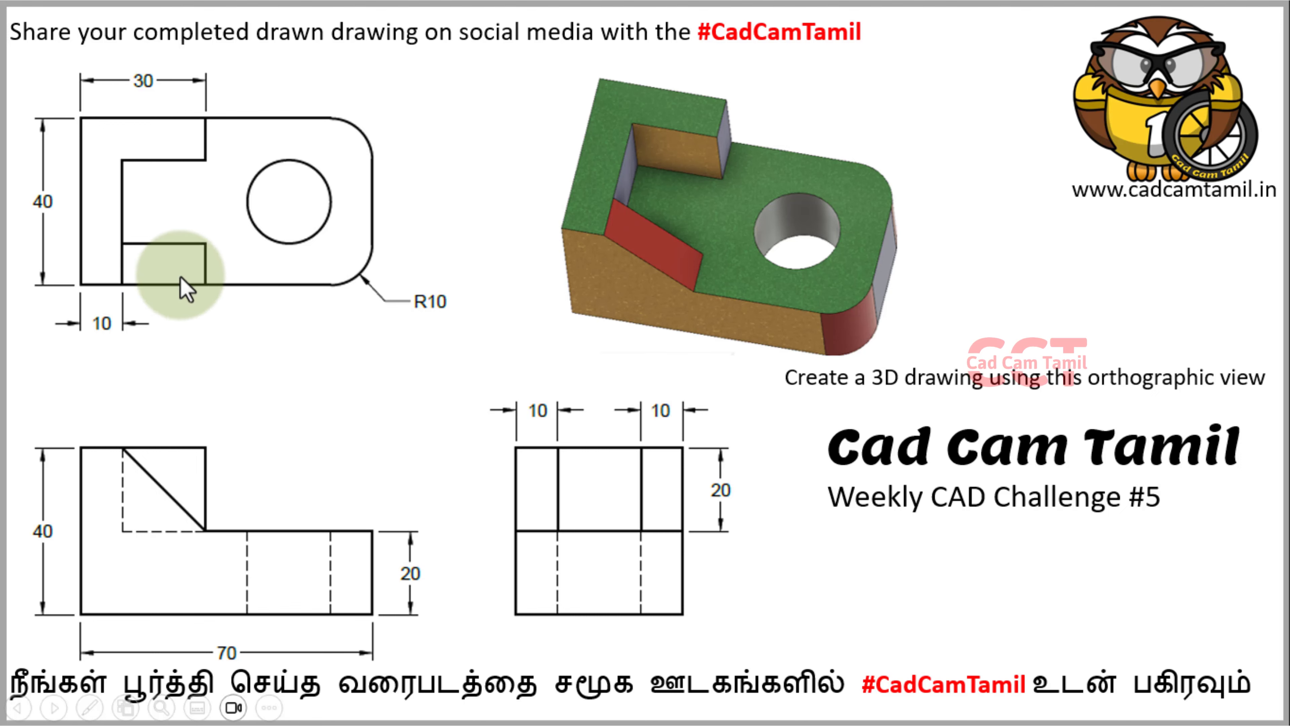
pyautogui.hotkey('alt', 'Tab')
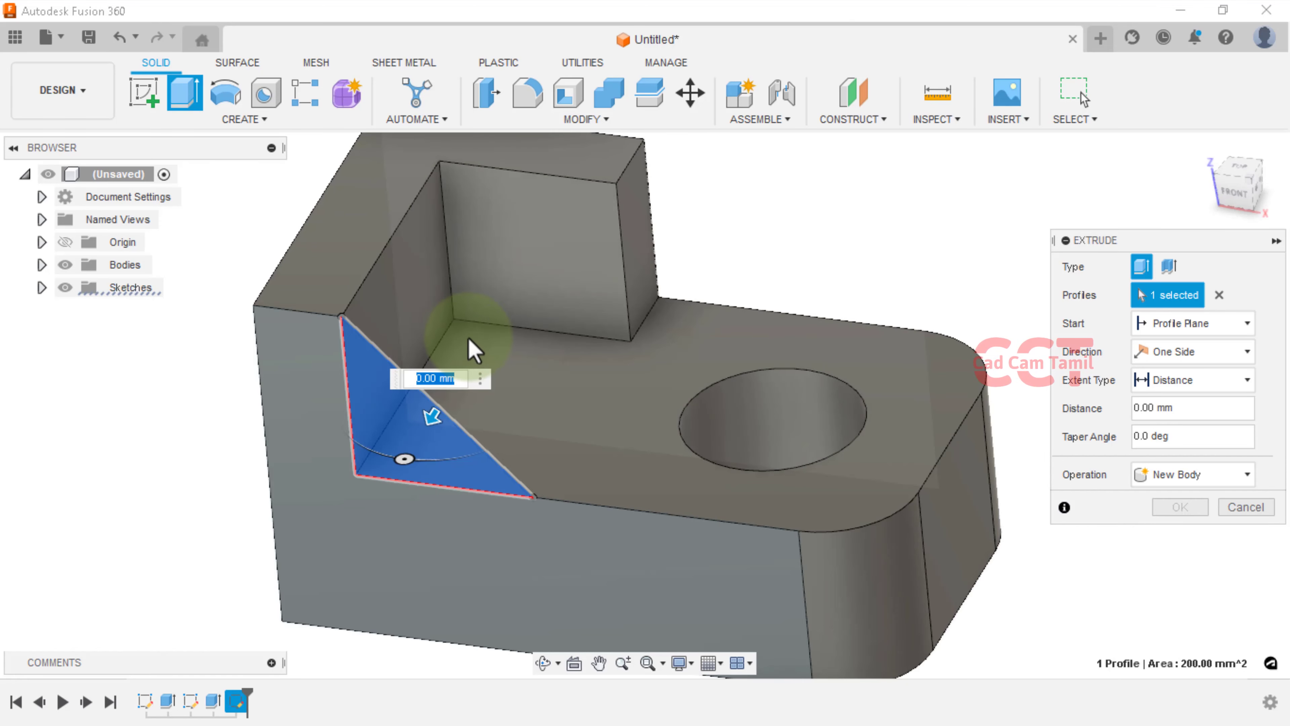
pyautogui.press('BackSpace')
pyautogui.write('-1')
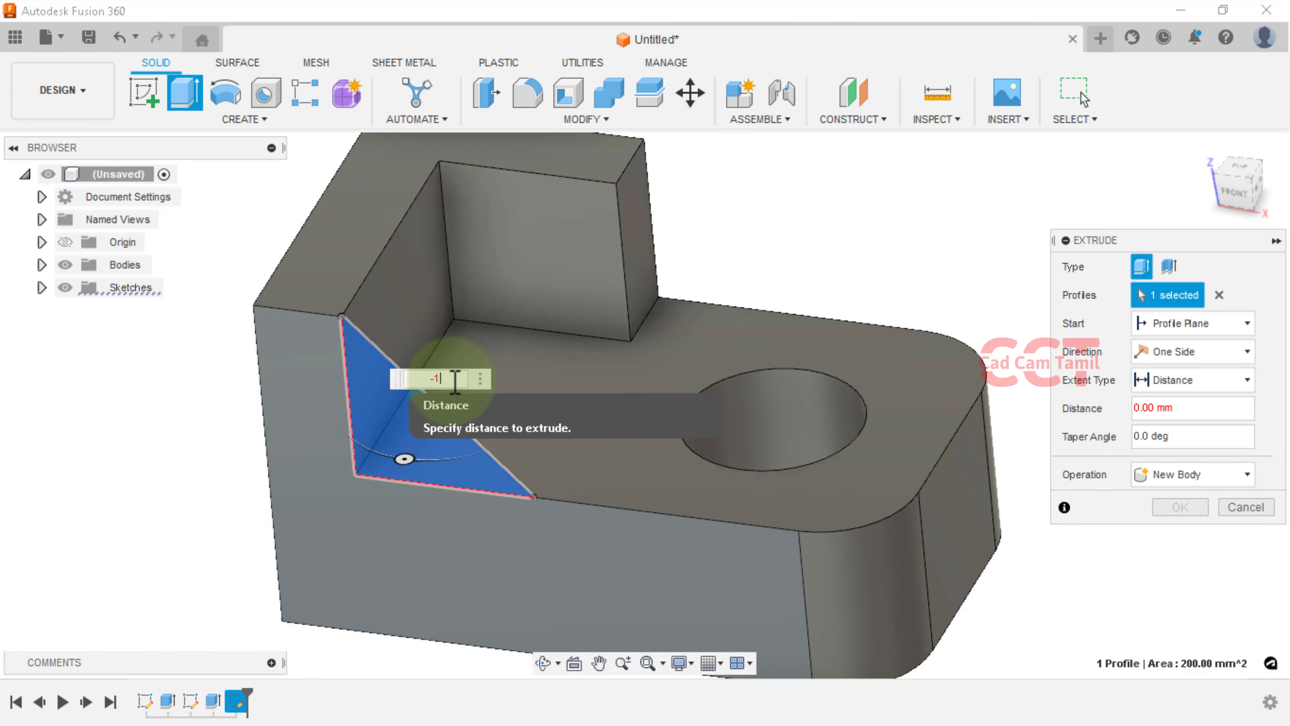
pyautogui.write('0')
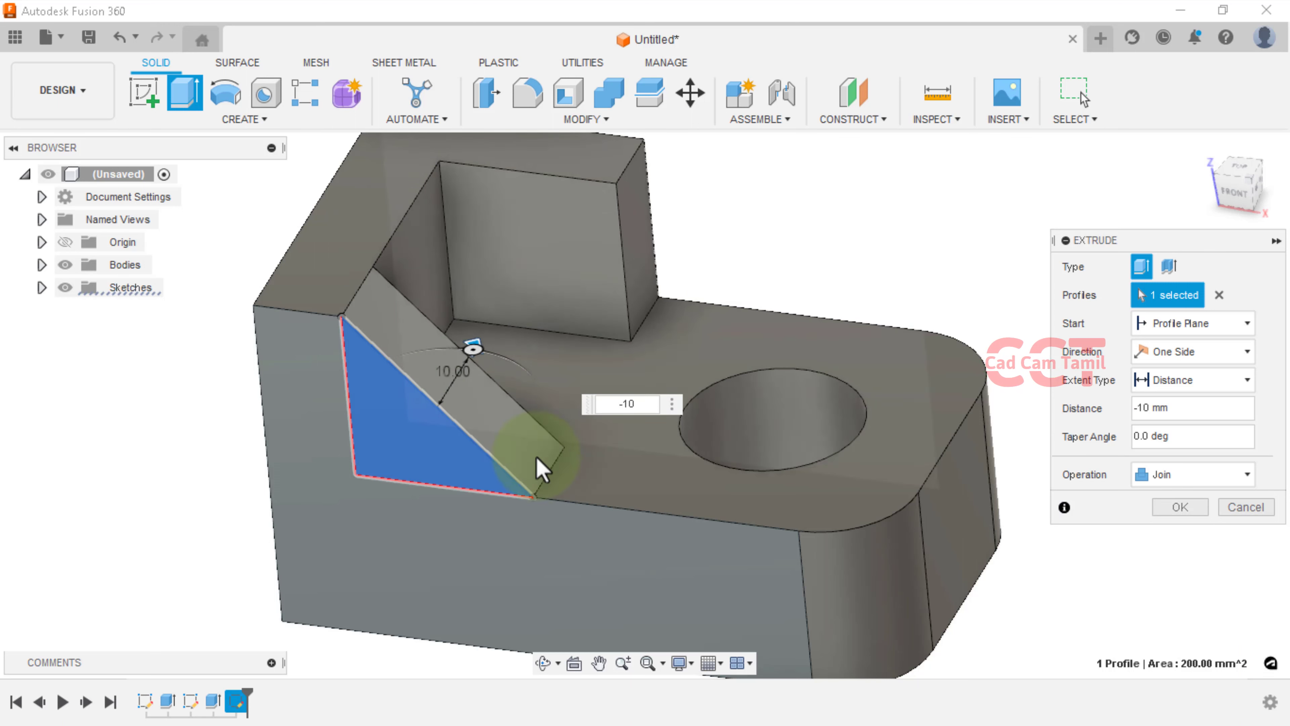
pyautogui.click(1199, 511)
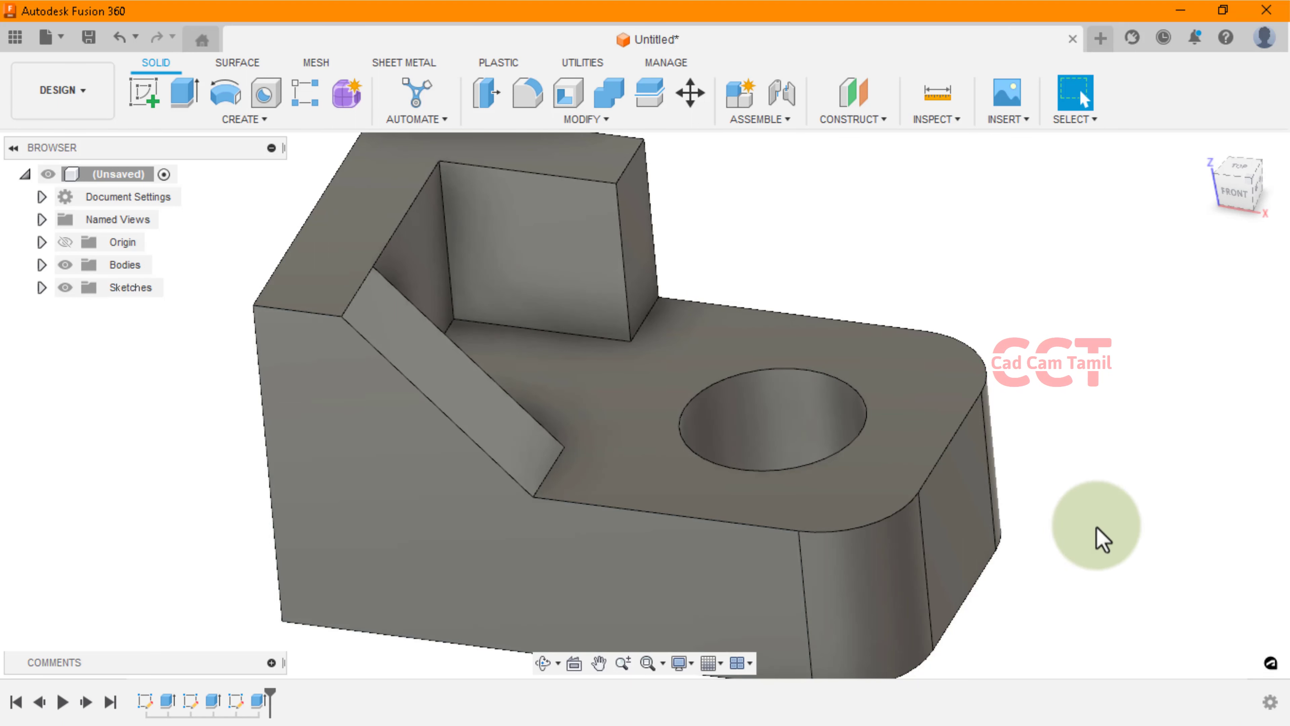
# Apply the favorite appearance Powder Coat - Rough (Green) to the whole bracket body.
pyautogui.scroll(-5, 519, 422)
pyautogui.scroll(1, 832, 366)
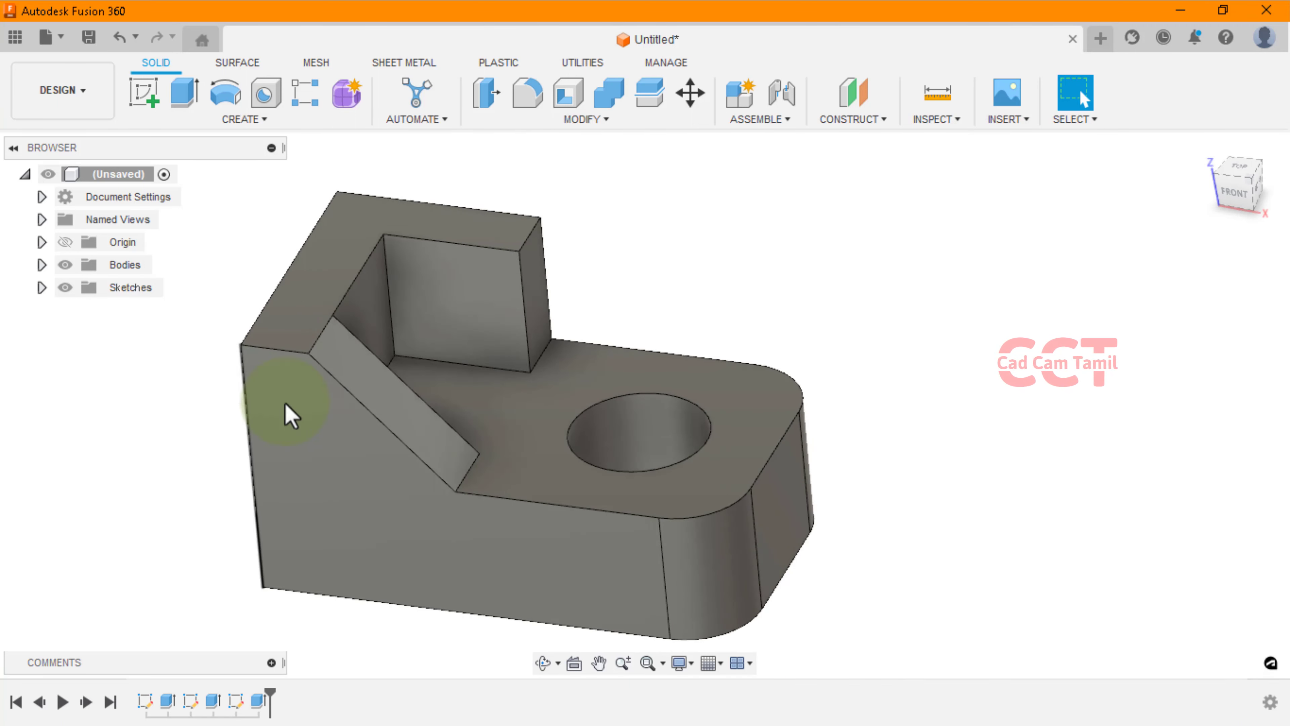
pyautogui.scroll(-2, 510, 470)
pyautogui.scroll(4, 375, 496)
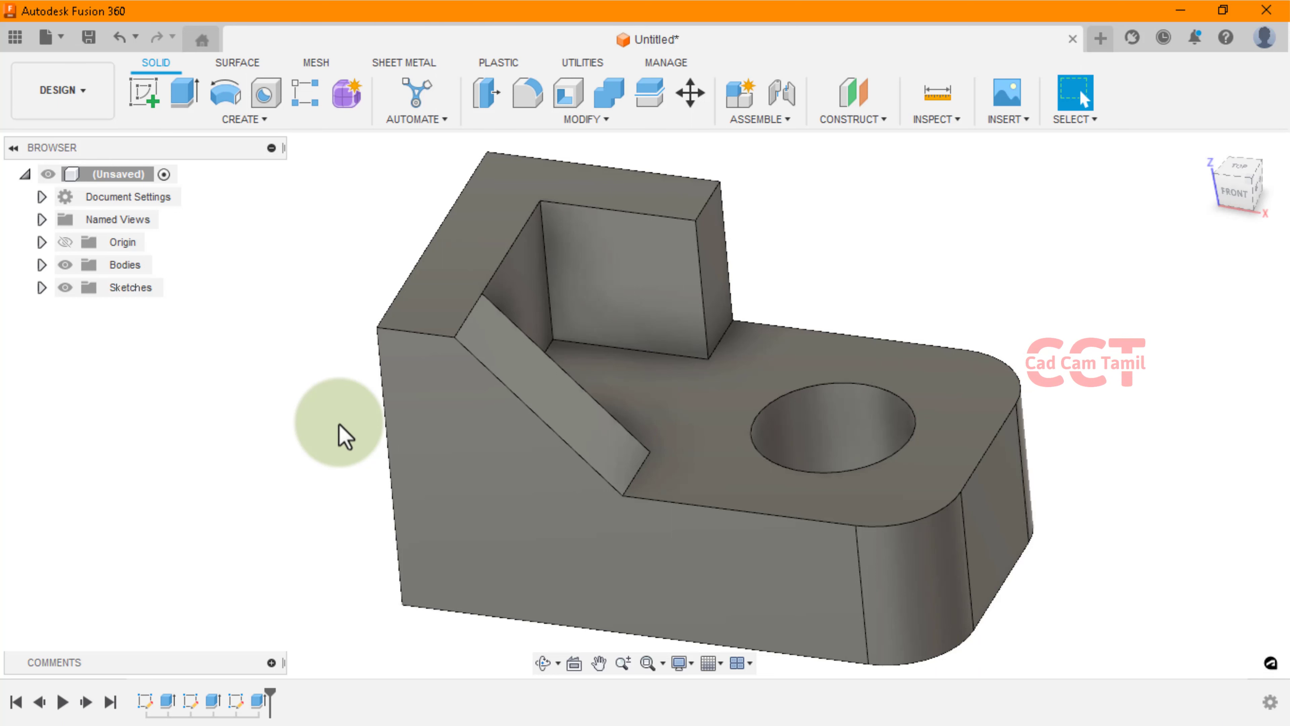
pyautogui.press('a')
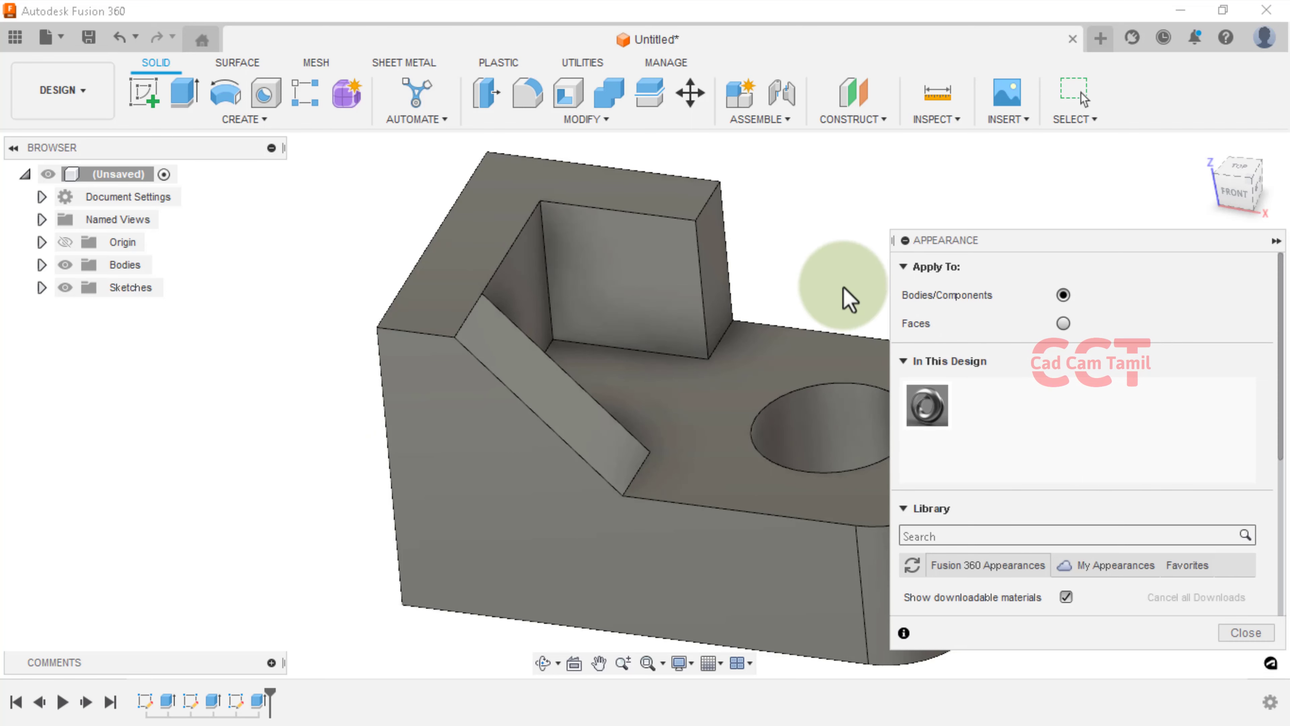
pyautogui.moveTo(968, 238); pyautogui.dragTo(1067, 149)
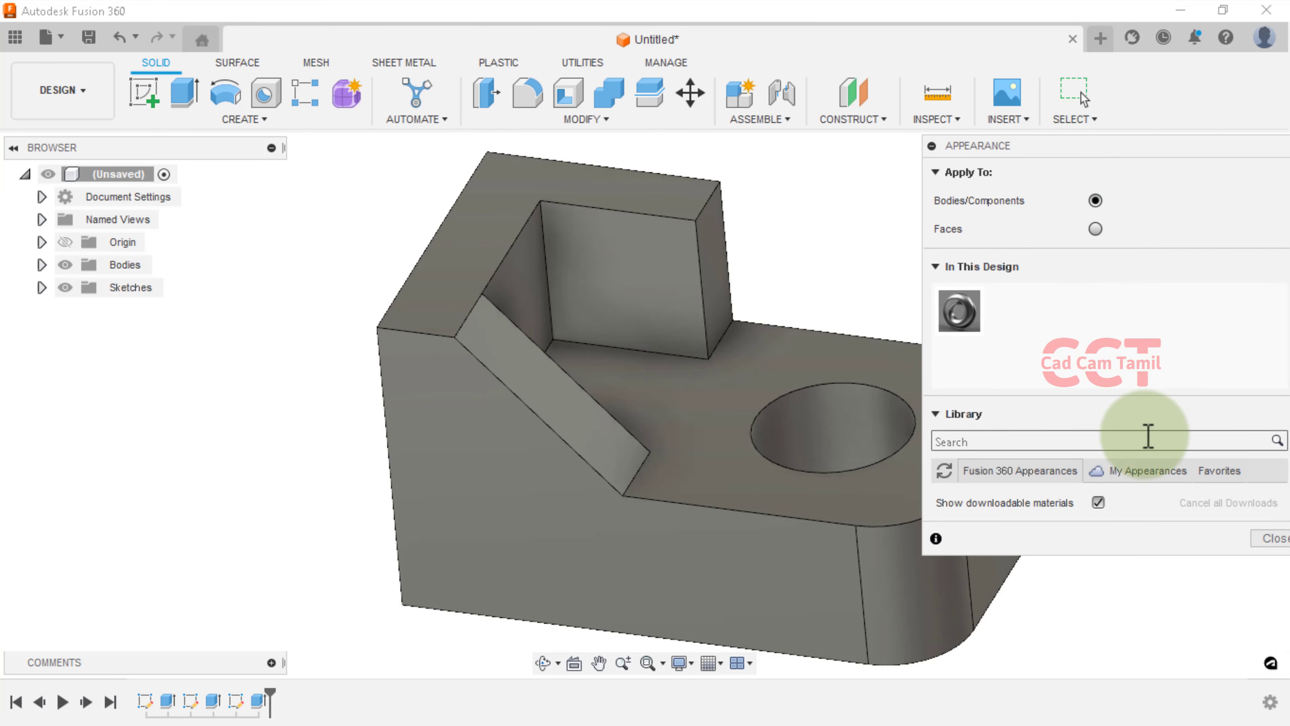
pyautogui.click(1142, 480)
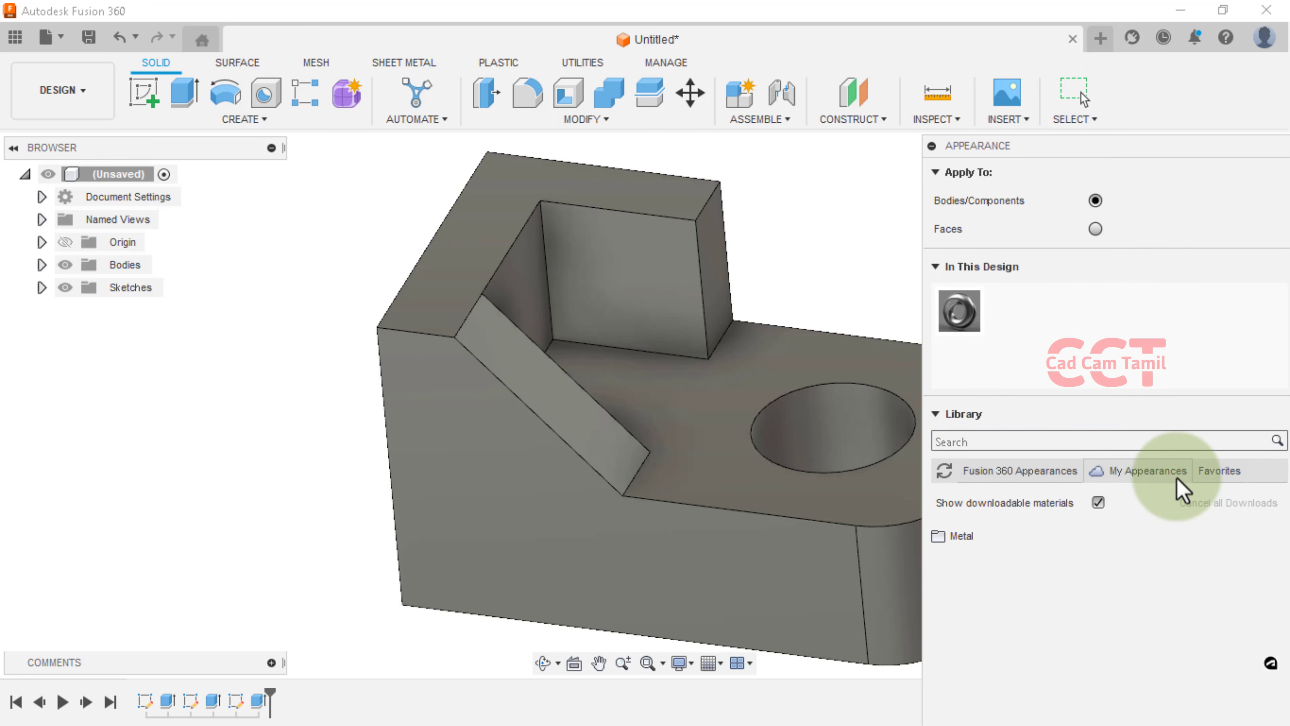
pyautogui.click(1202, 475)
pyautogui.scroll(-2, 1118, 556)
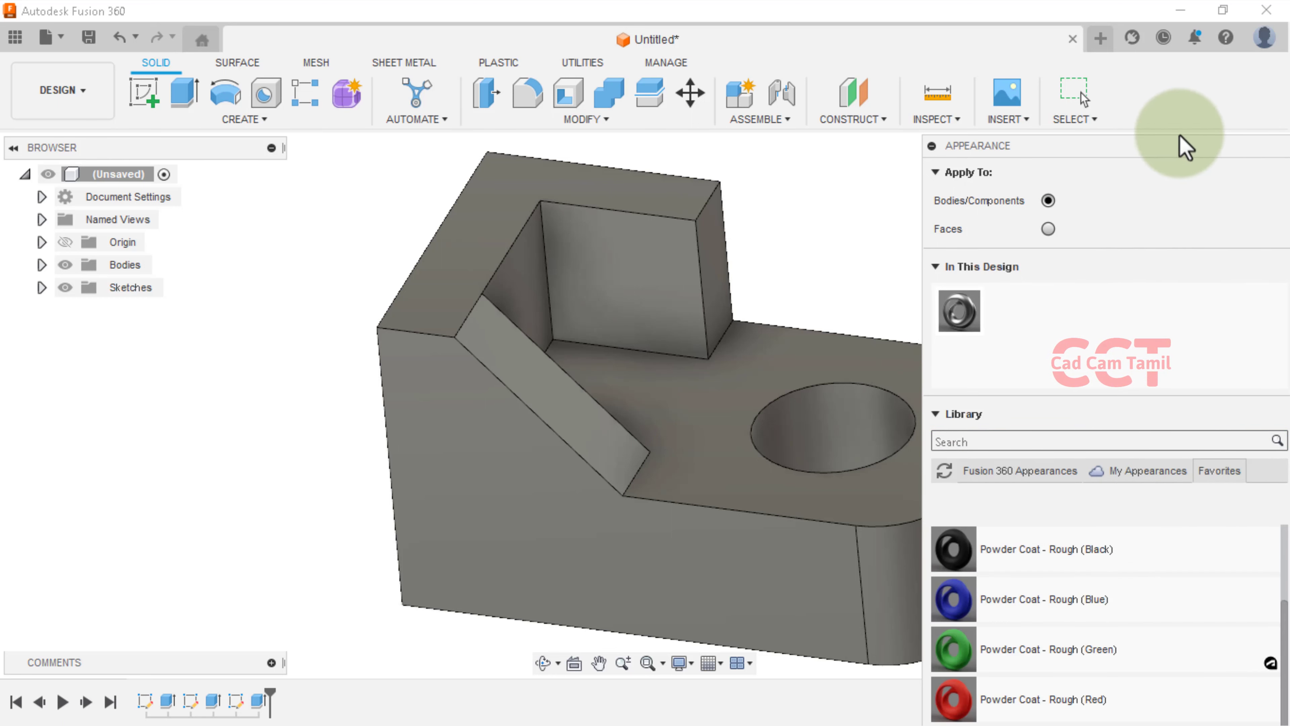
pyautogui.moveTo(1157, 150); pyautogui.dragTo(1158, 71)
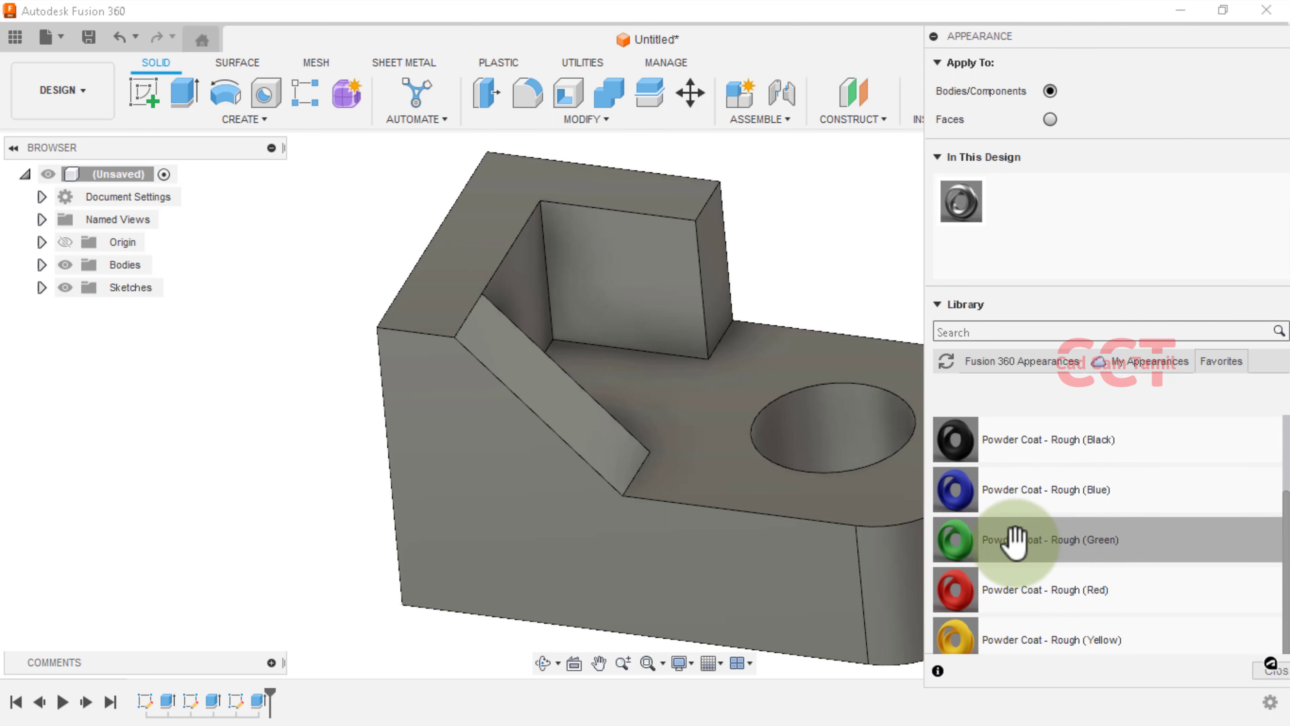
pyautogui.moveTo(1014, 541)
pyautogui.mouseDown()
pyautogui.moveTo(958, 533)
pyautogui.moveTo(703, 426)
pyautogui.mouseUp()
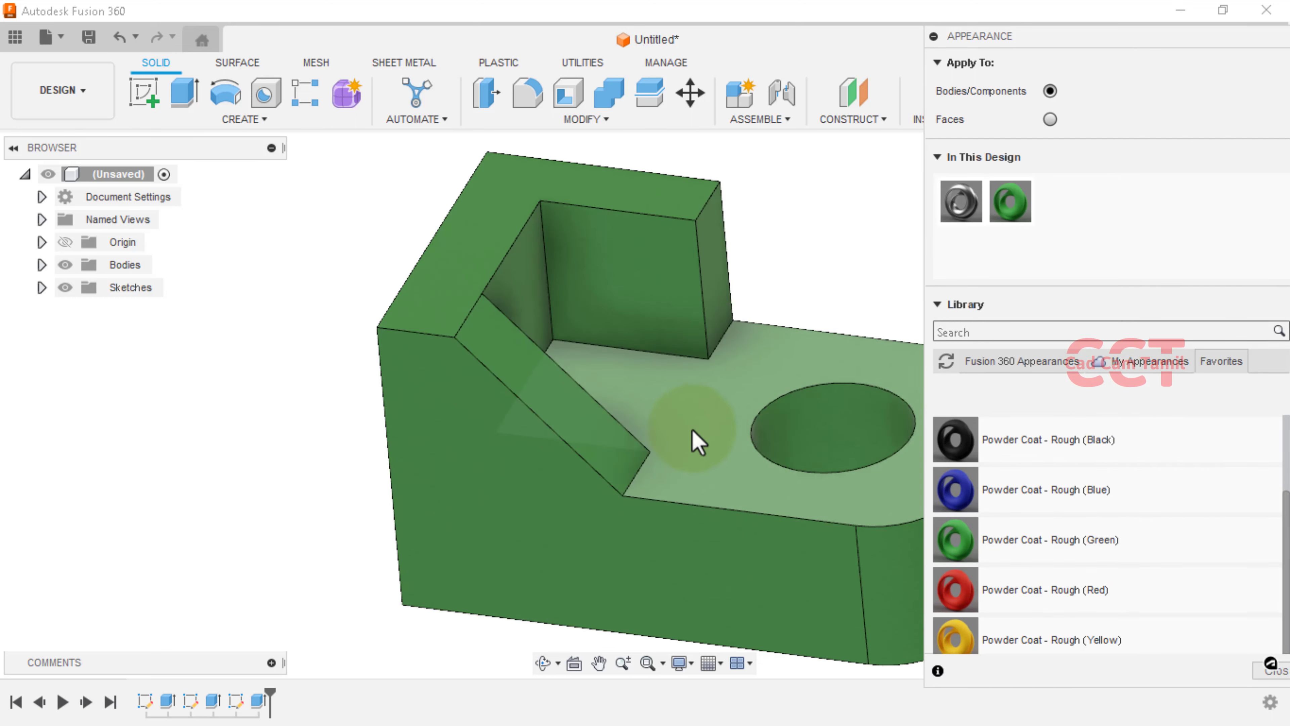
# Apply Powder Coat - Rough (Red) to only the bracket's front face and close the appearance settings.
pyautogui.scroll(-1, 403, 438)
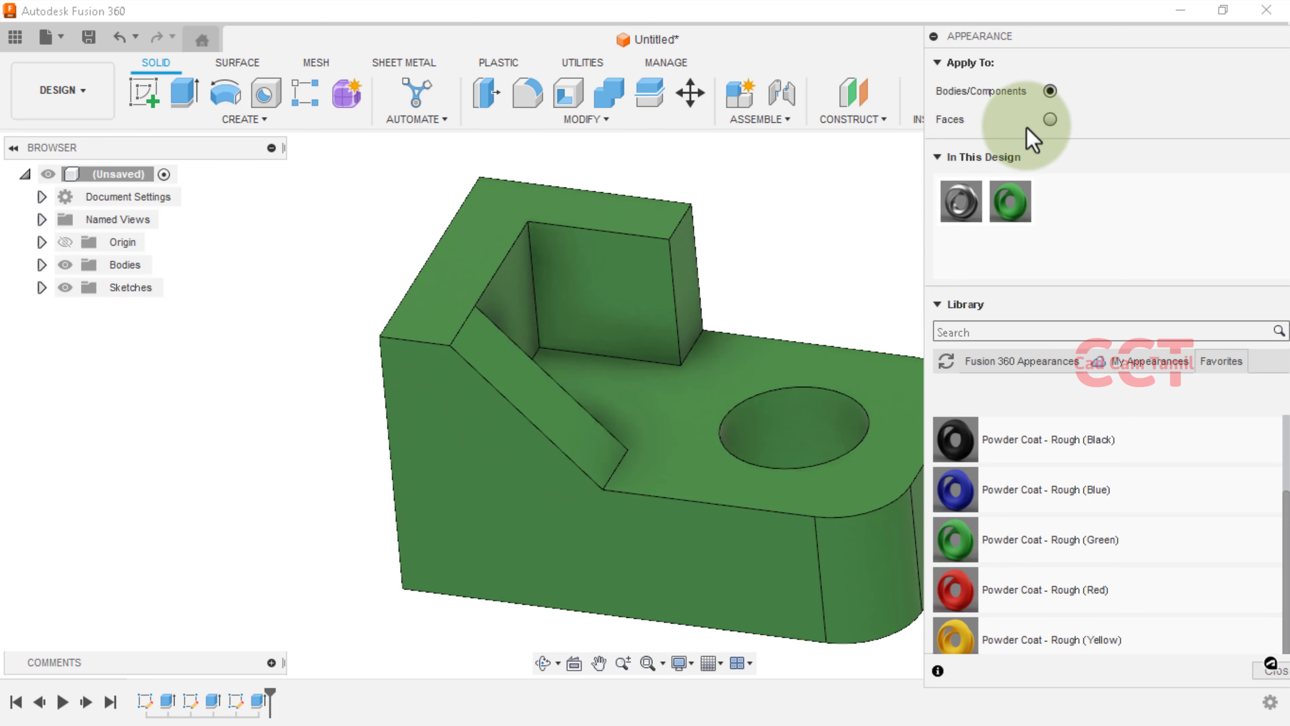
pyautogui.click(1050, 119)
pyautogui.moveTo(962, 589); pyautogui.dragTo(545, 486)
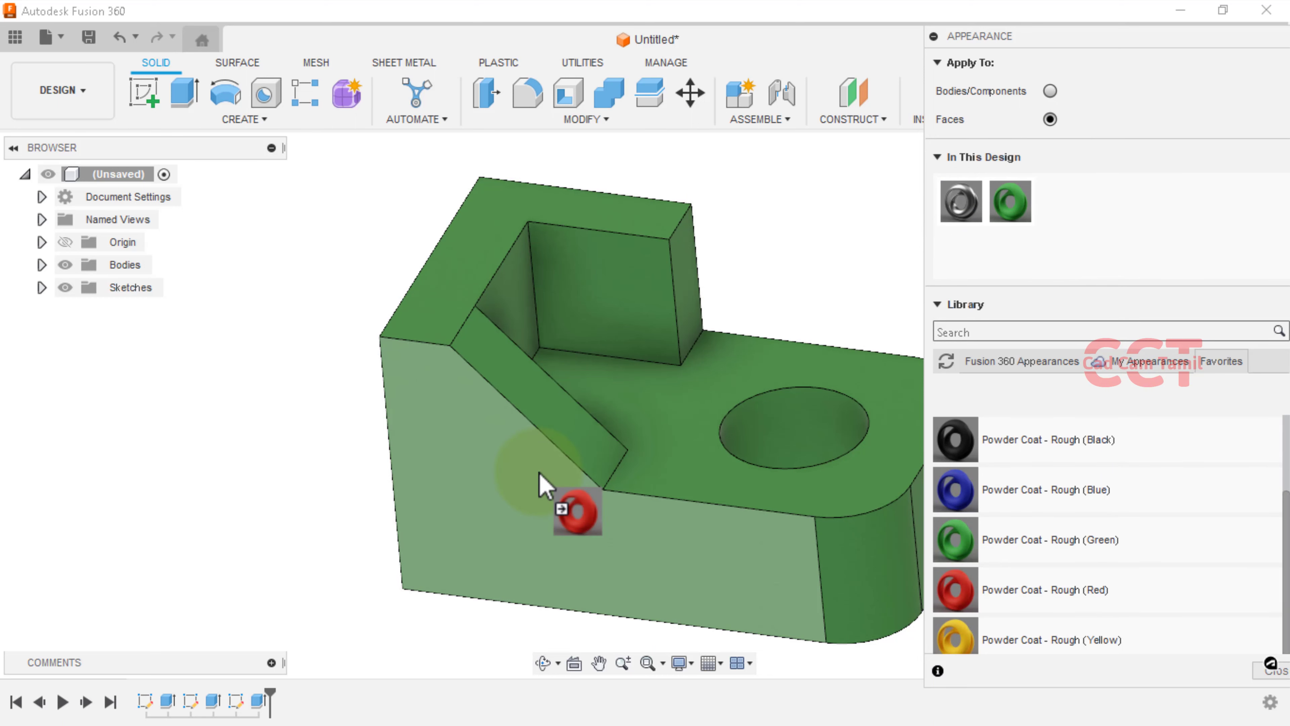
pyautogui.moveTo(539, 473); pyautogui.dragTo(539, 473)
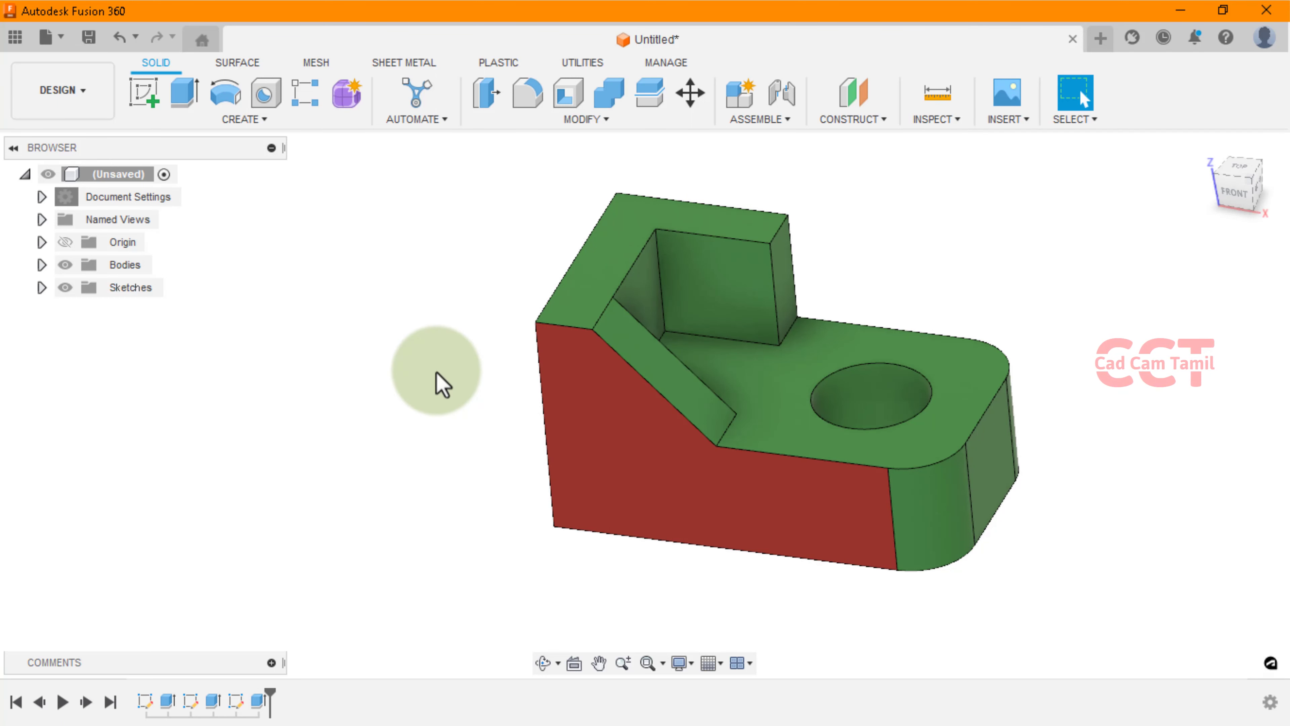
# Open the physical material settings for the whole design and collapse the materials in use and the Metal category.
pyautogui.click(119, 175)
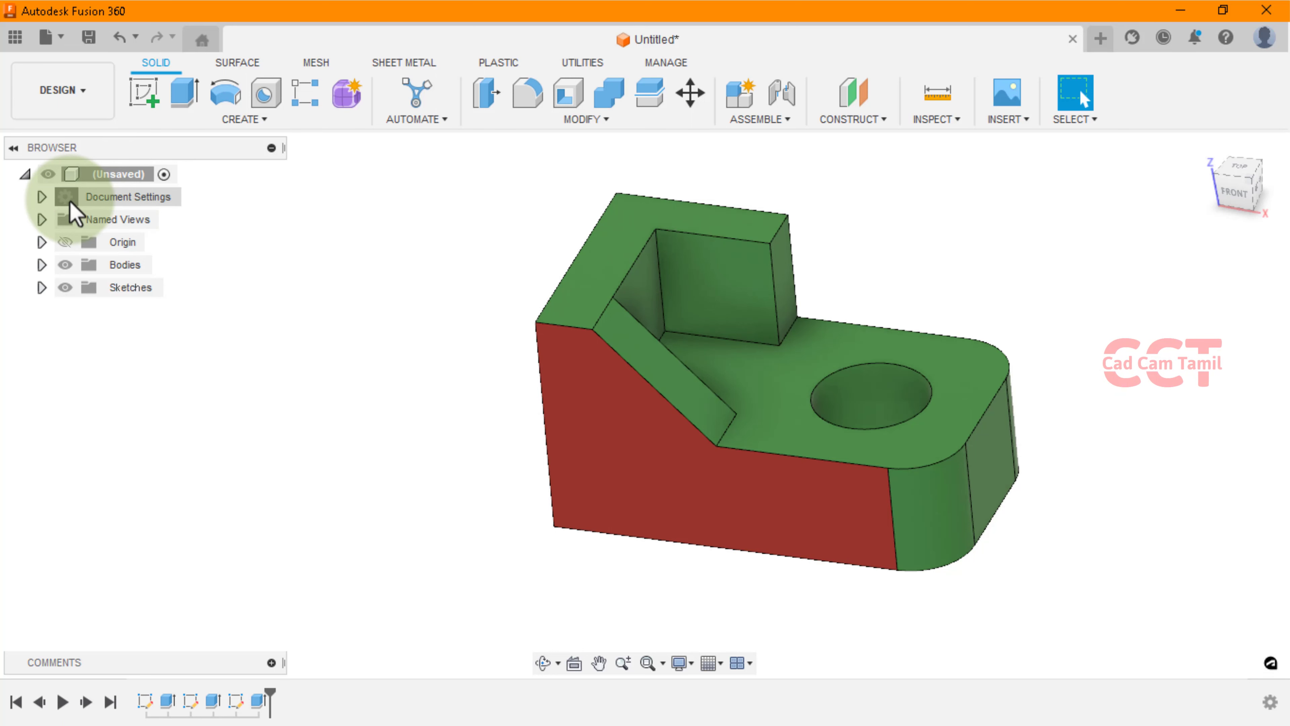
pyautogui.rightClick(76, 210)
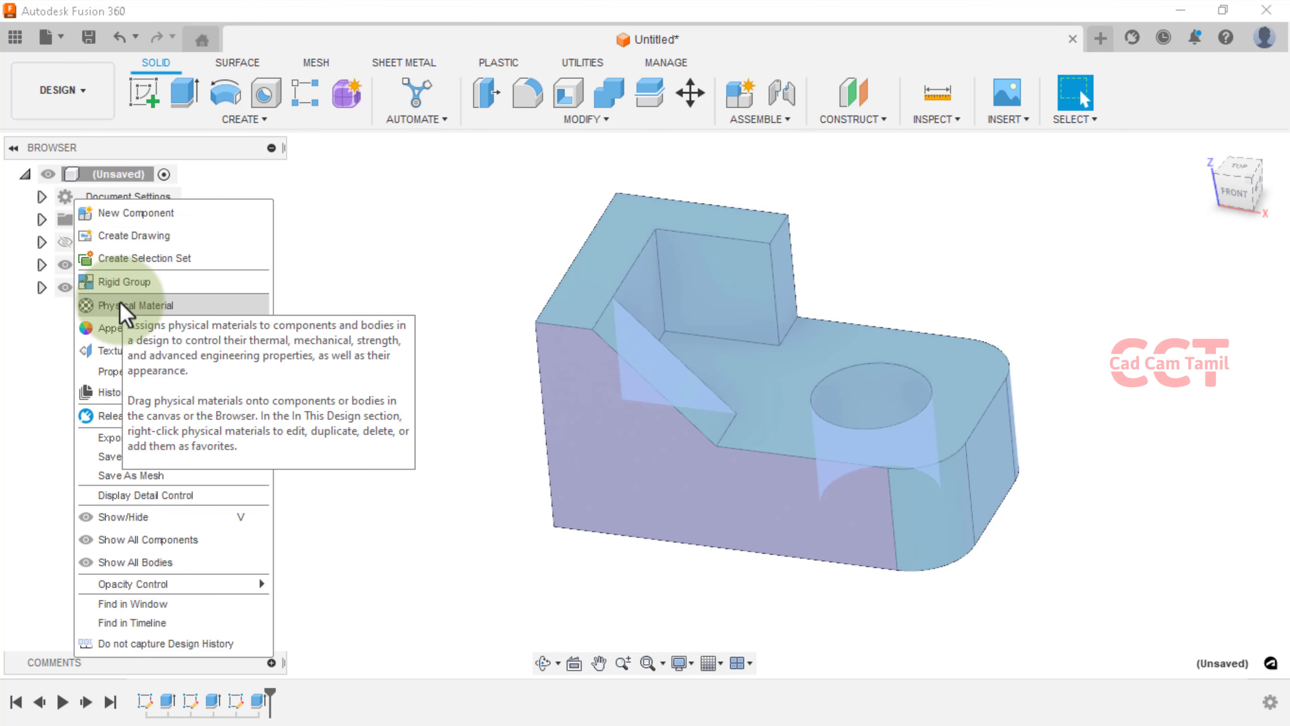
pyautogui.click(170, 306)
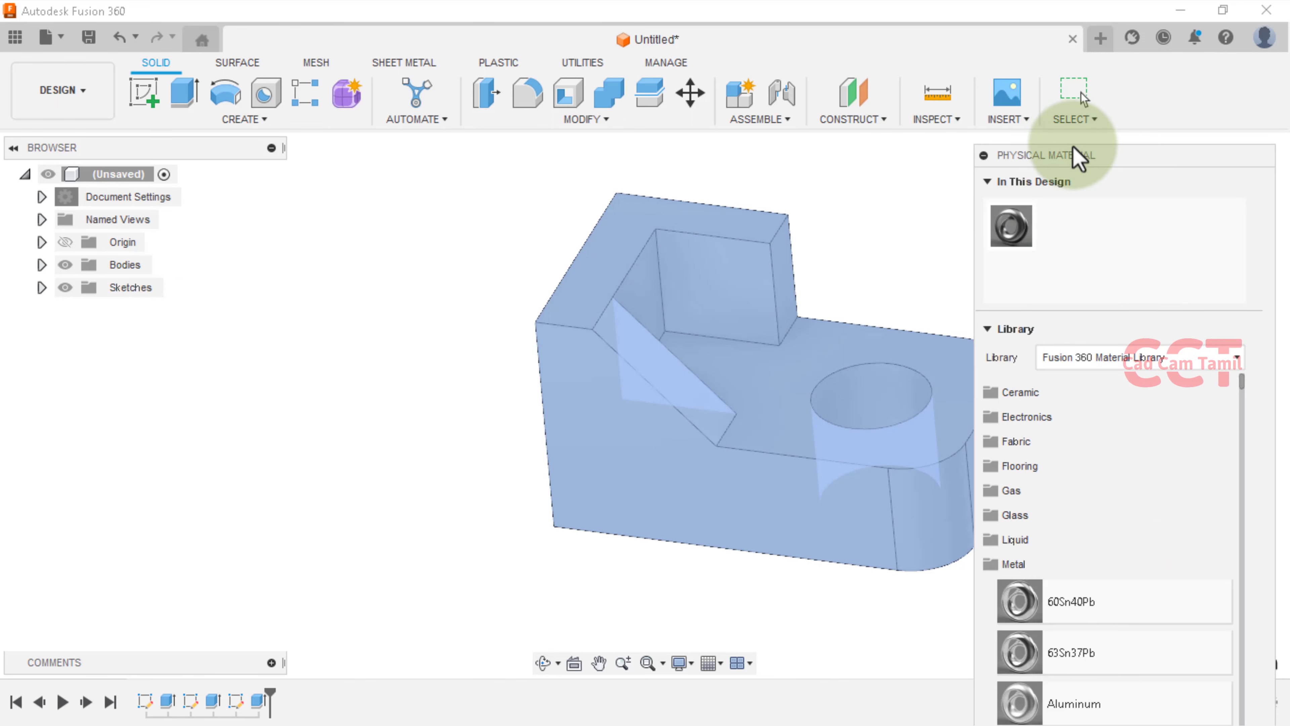
pyautogui.moveTo(1073, 154); pyautogui.dragTo(1010, 106)
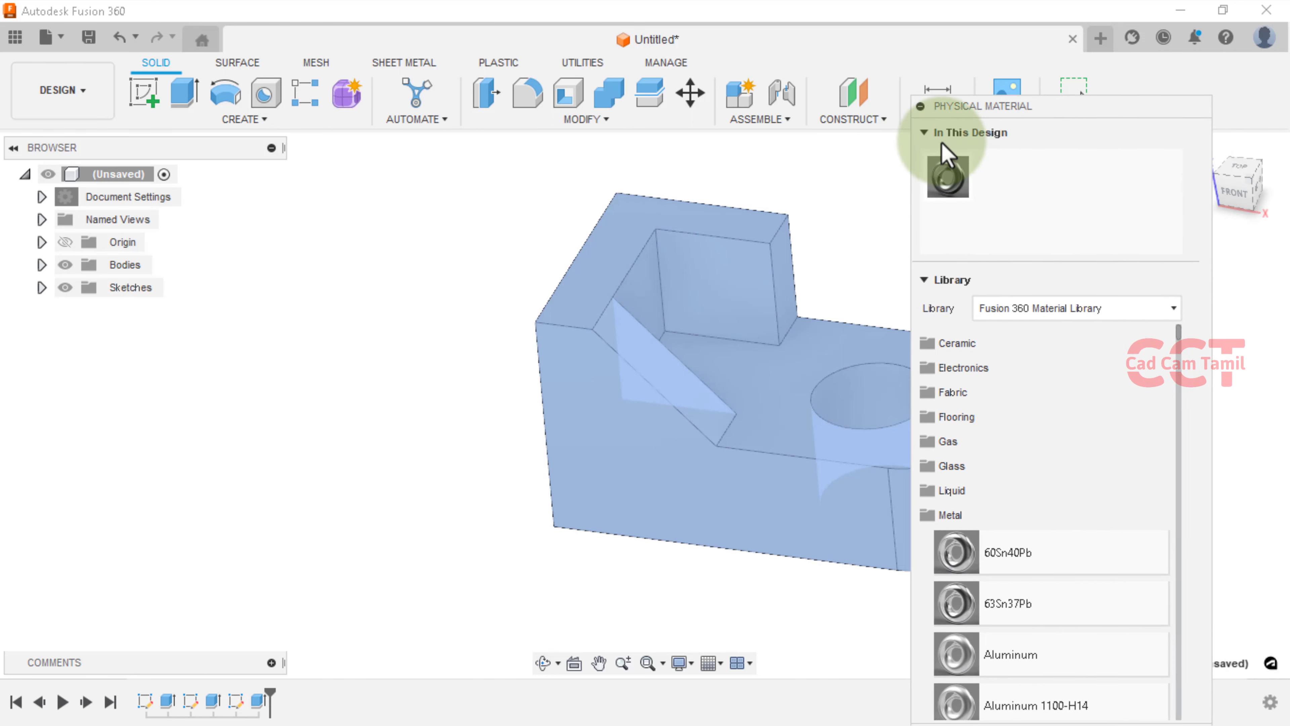
pyautogui.click(927, 137)
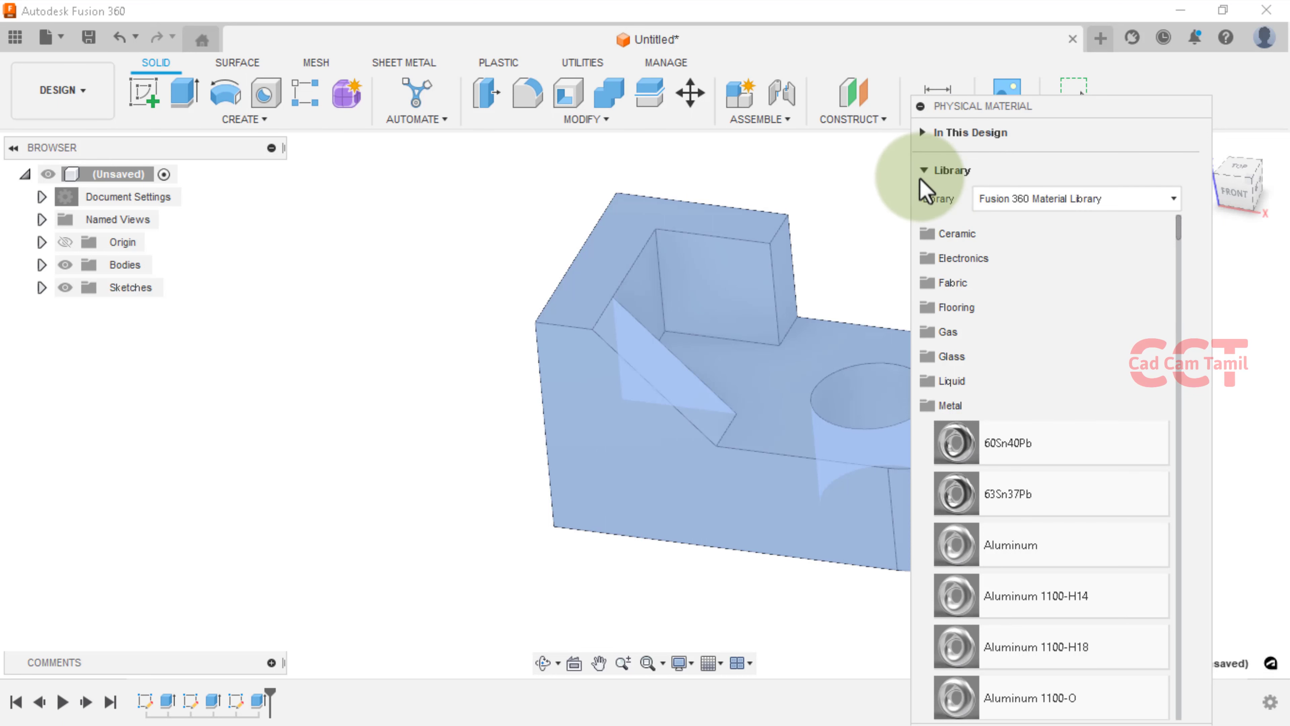
pyautogui.click(967, 407)
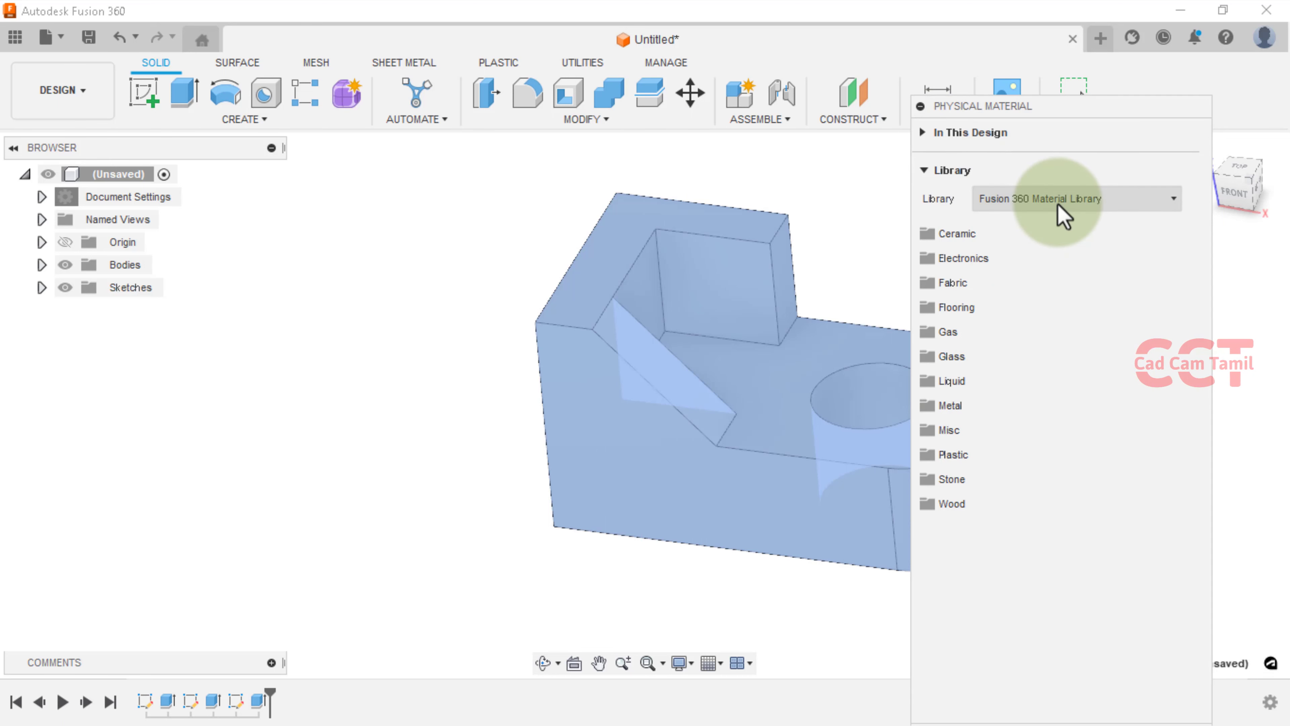
# Look into the Fusion 360 Additive and Nonlinear Material Libraries and return to the Fusion 360 Material Library.
pyautogui.click(1062, 216)
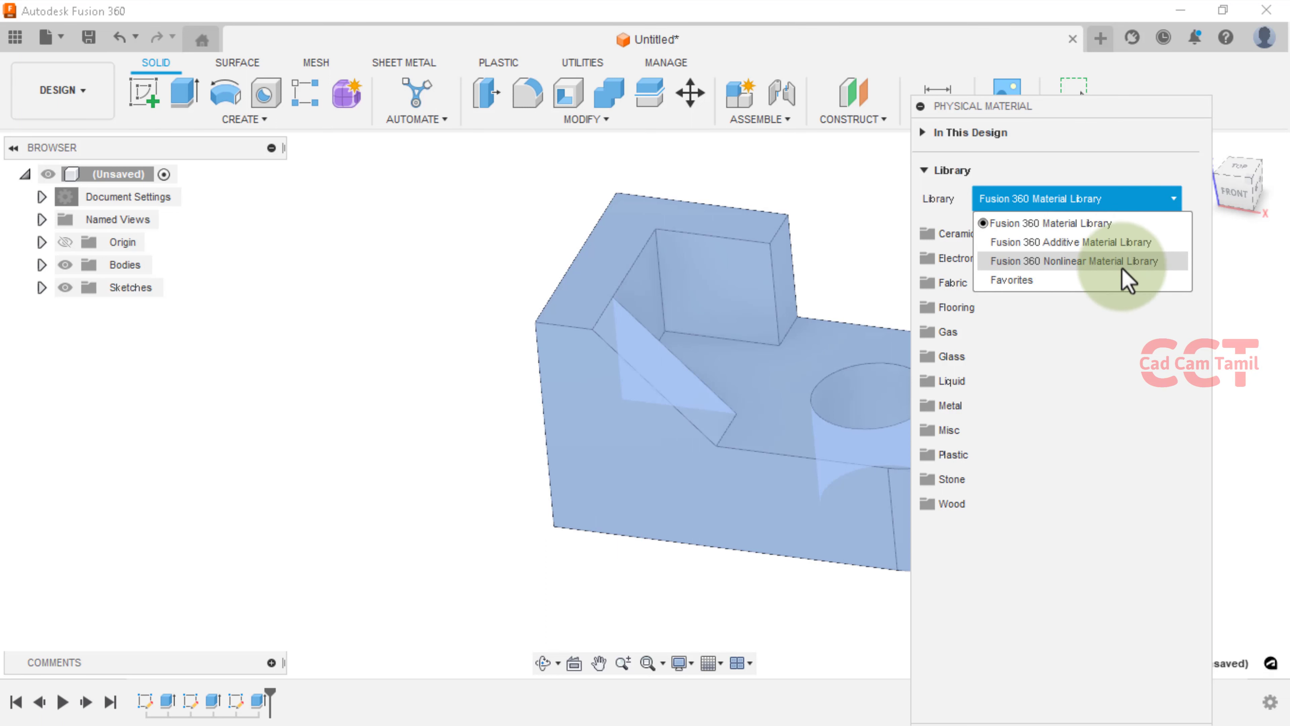
pyautogui.click(1127, 244)
pyautogui.click(1126, 208)
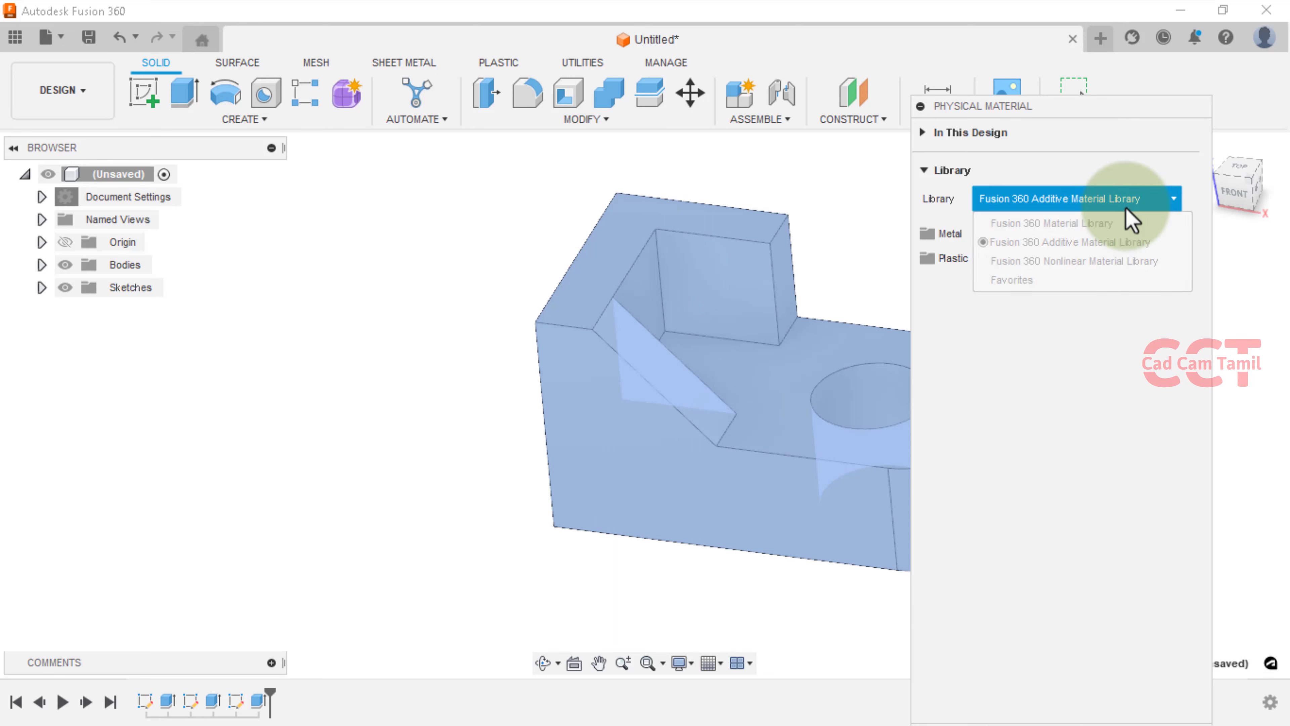
pyautogui.click(1088, 262)
pyautogui.click(1080, 211)
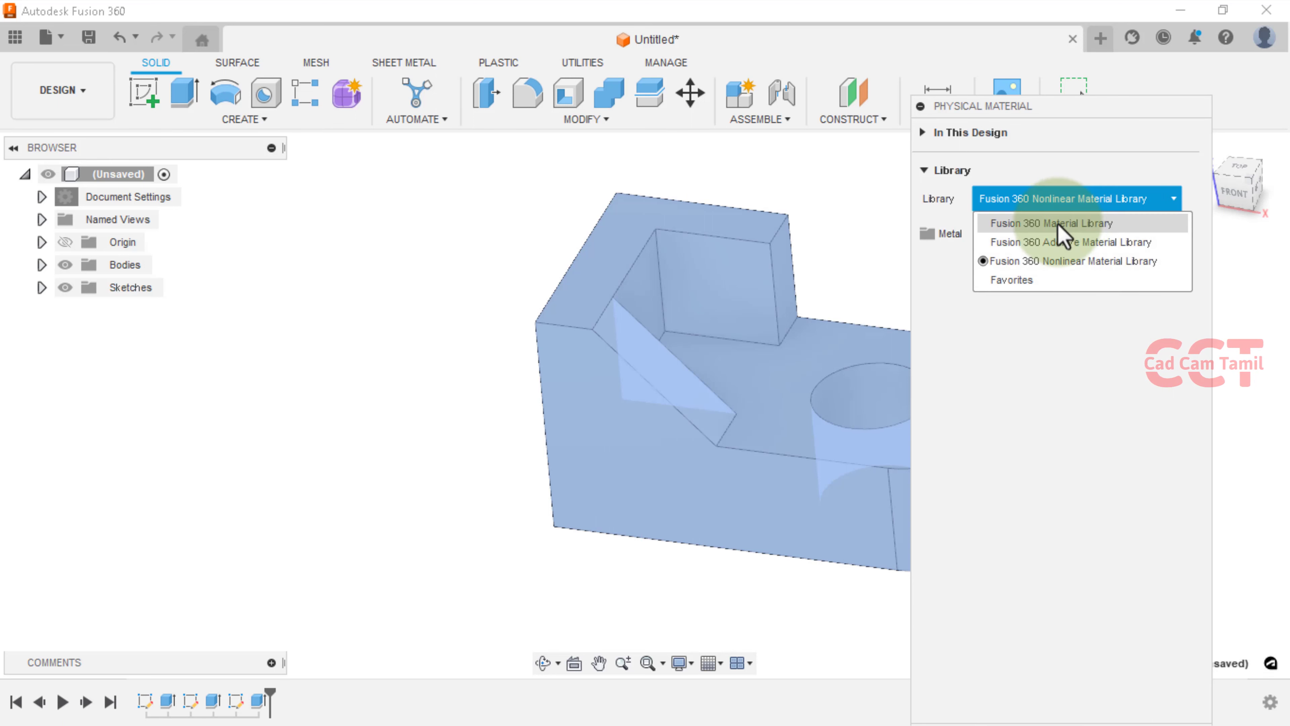
pyautogui.click(1058, 224)
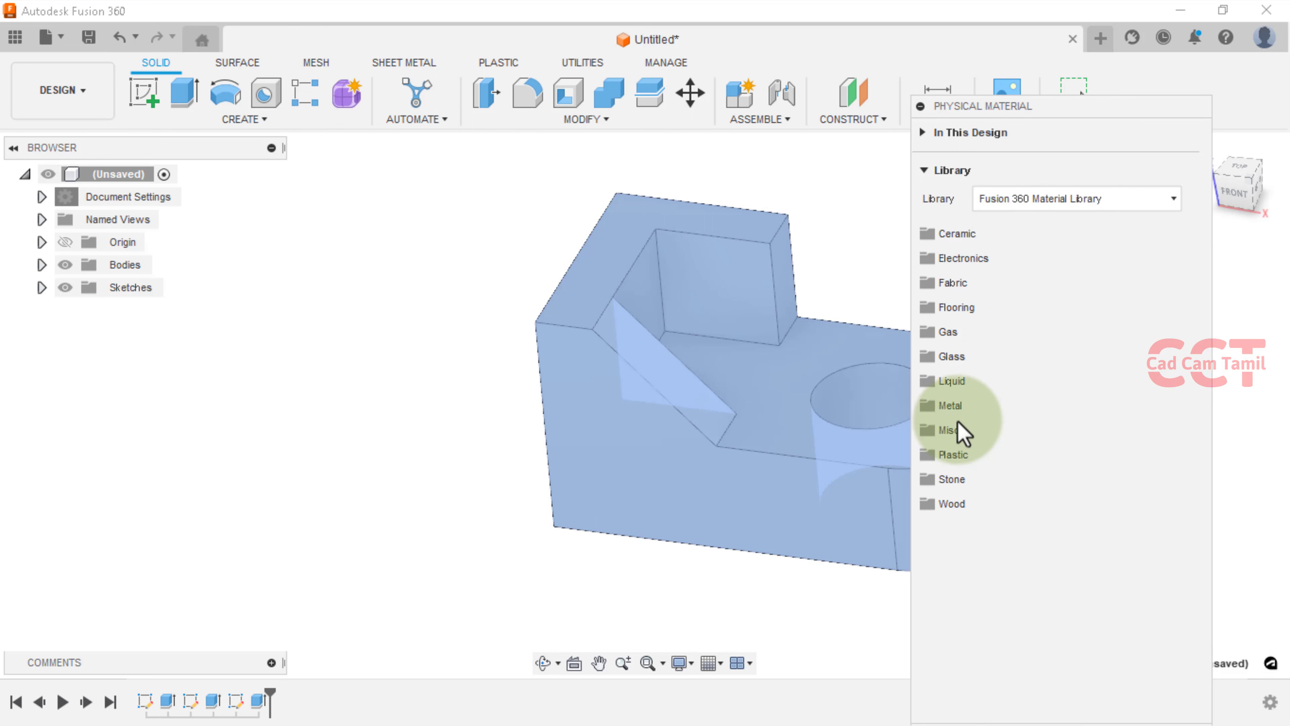
# Browse the Metal category of the Fusion 360 Material Library and assign a Steel AISI material to the bracket body.
pyautogui.click(948, 405)
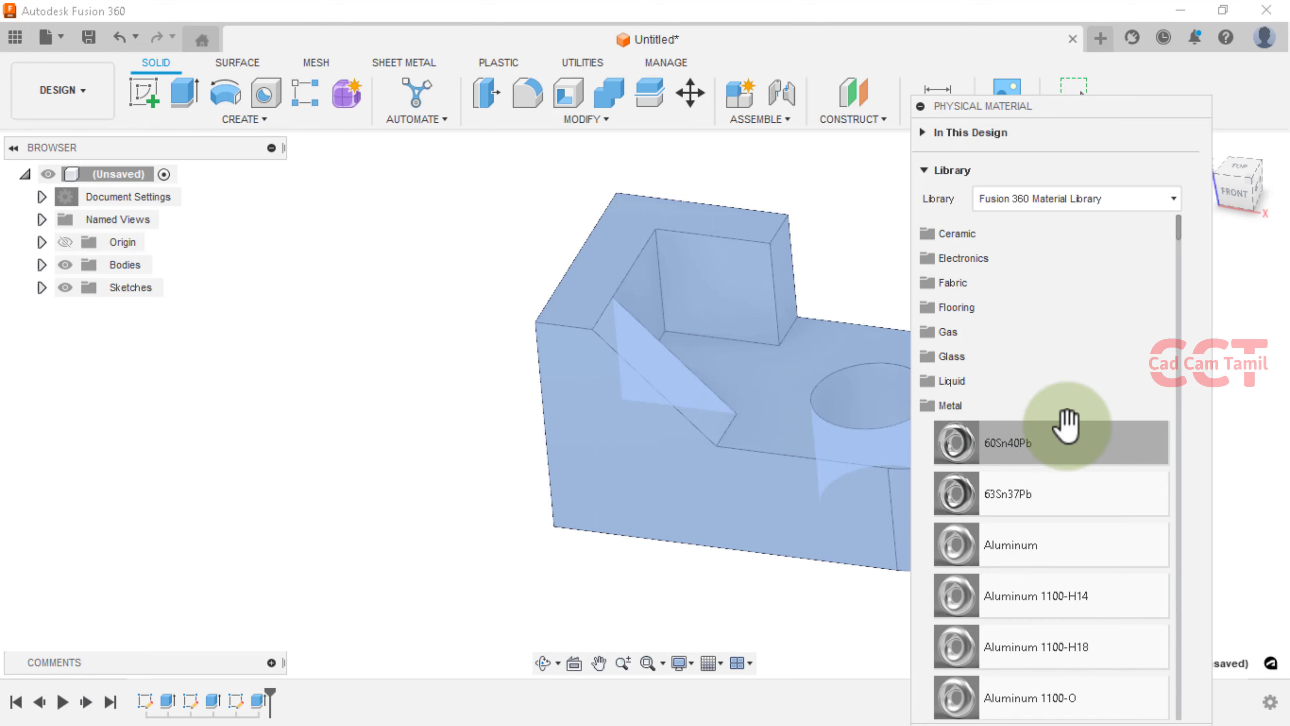
pyautogui.scroll(-3, 1065, 421)
pyautogui.scroll(-1, 1069, 421)
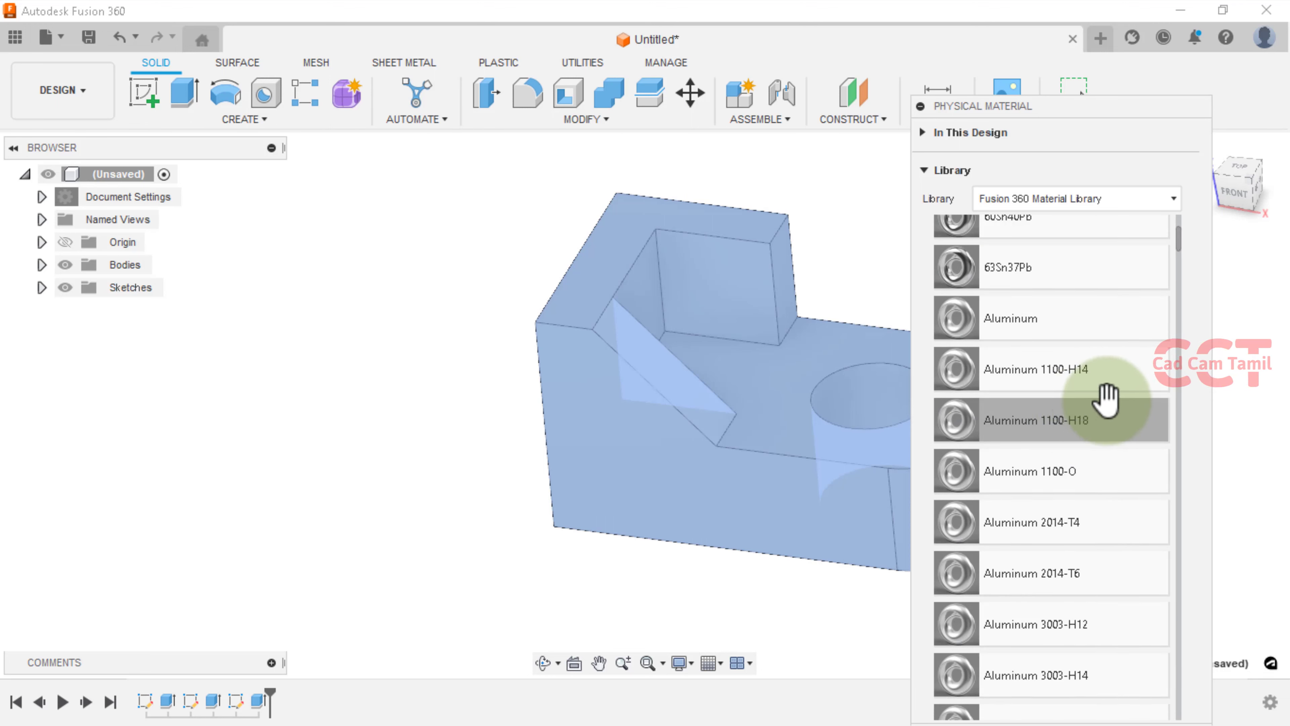
pyautogui.scroll(-1, 1107, 401)
pyautogui.scroll(-9, 1107, 399)
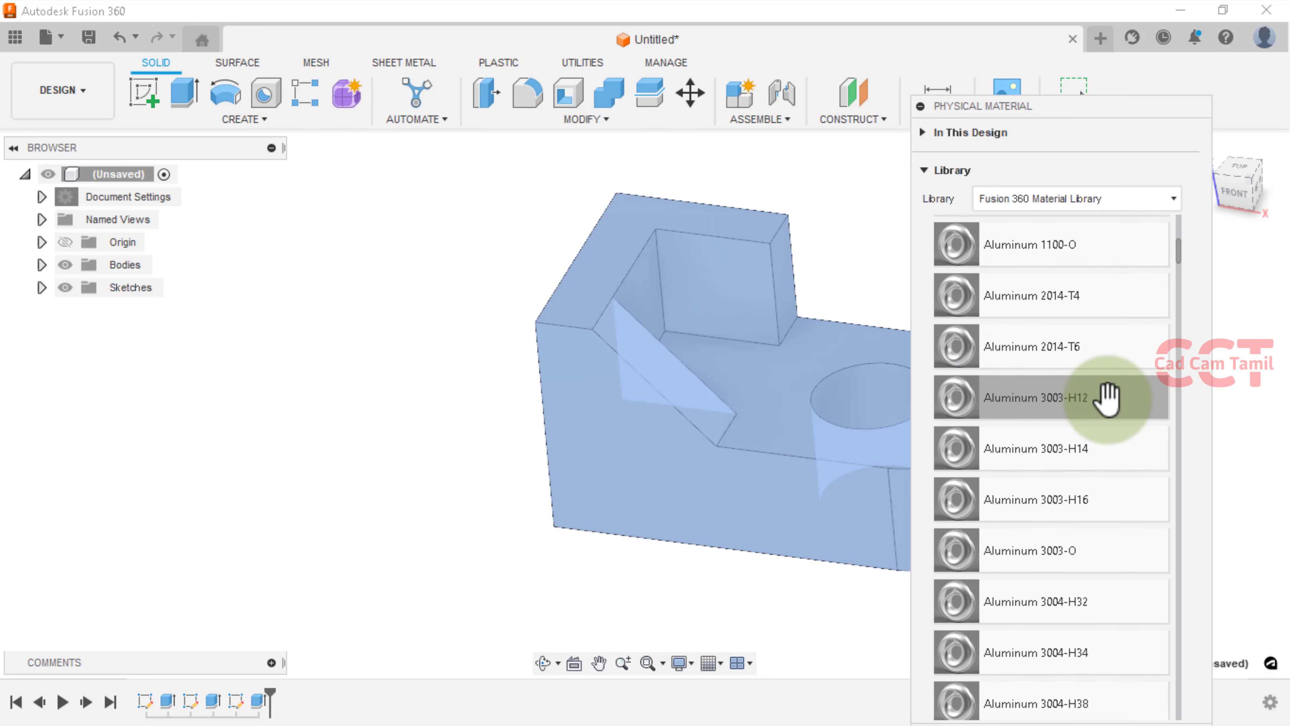
pyautogui.scroll(-20, 1106, 398)
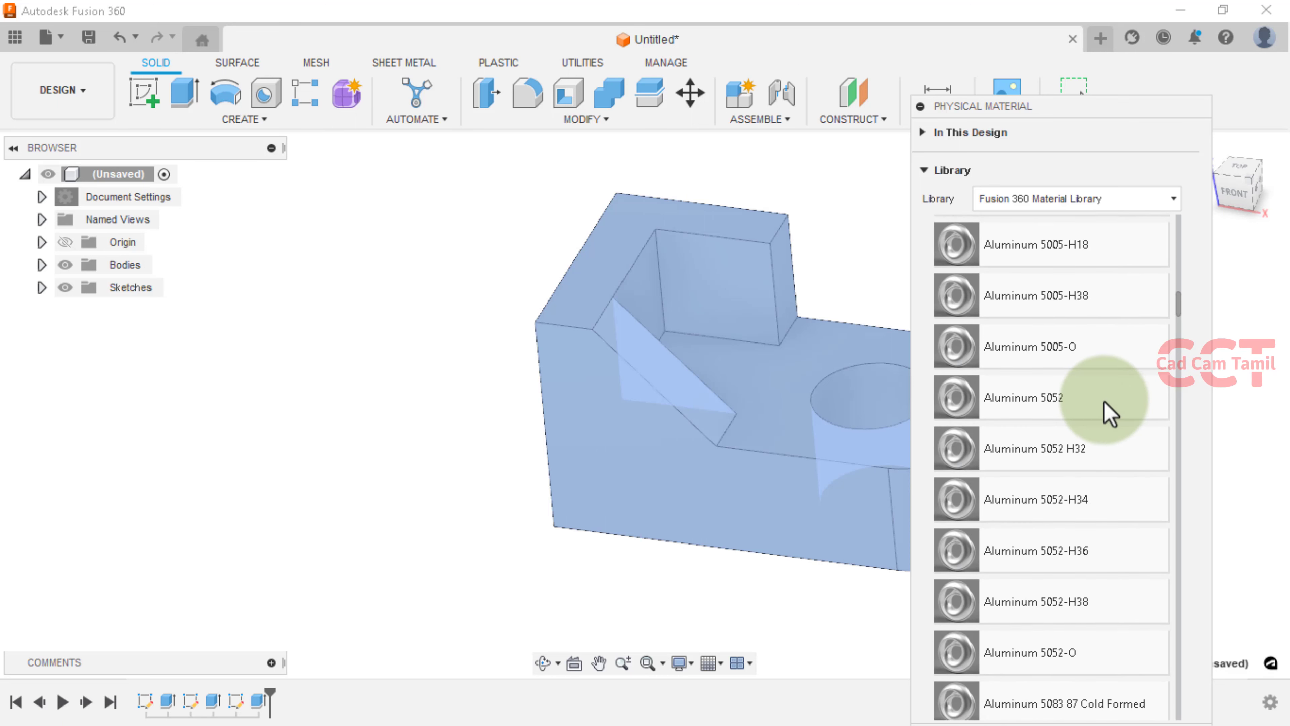
pyautogui.scroll(-6, 1102, 399)
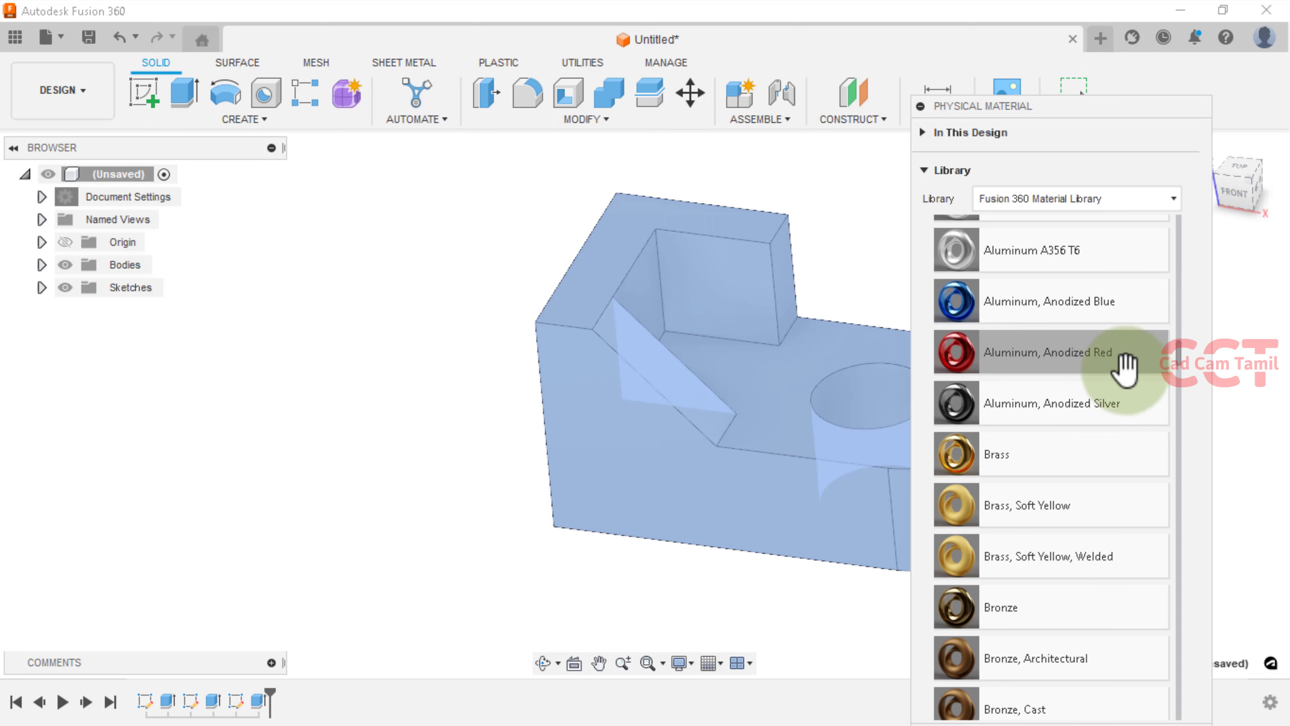
pyautogui.scroll(-16, 1126, 368)
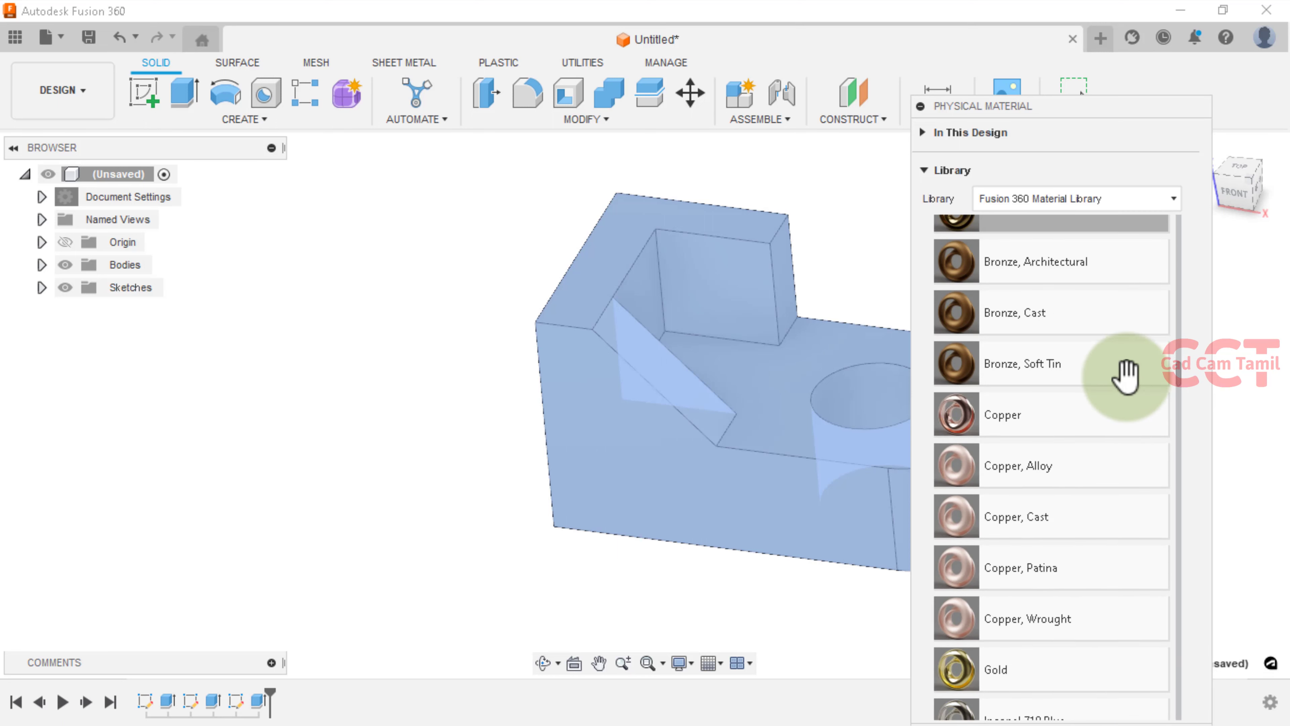
pyautogui.scroll(-1, 1120, 383)
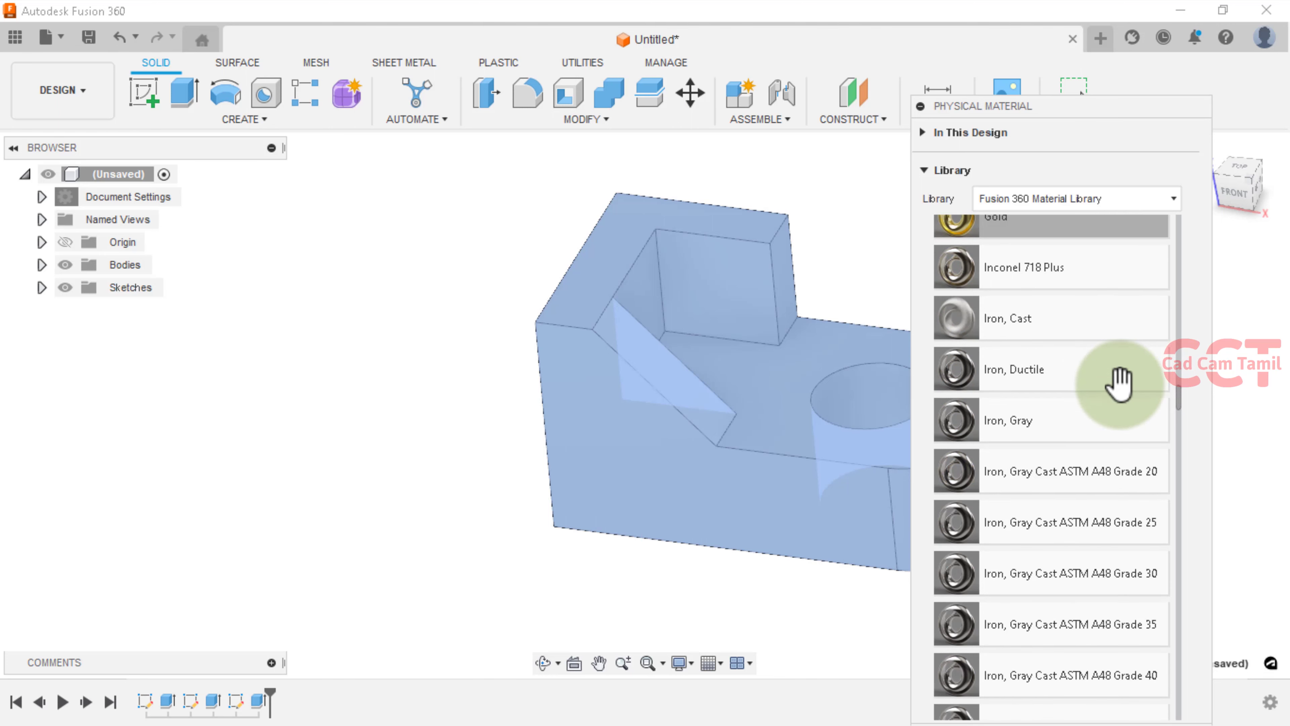
pyautogui.scroll(-16, 1120, 382)
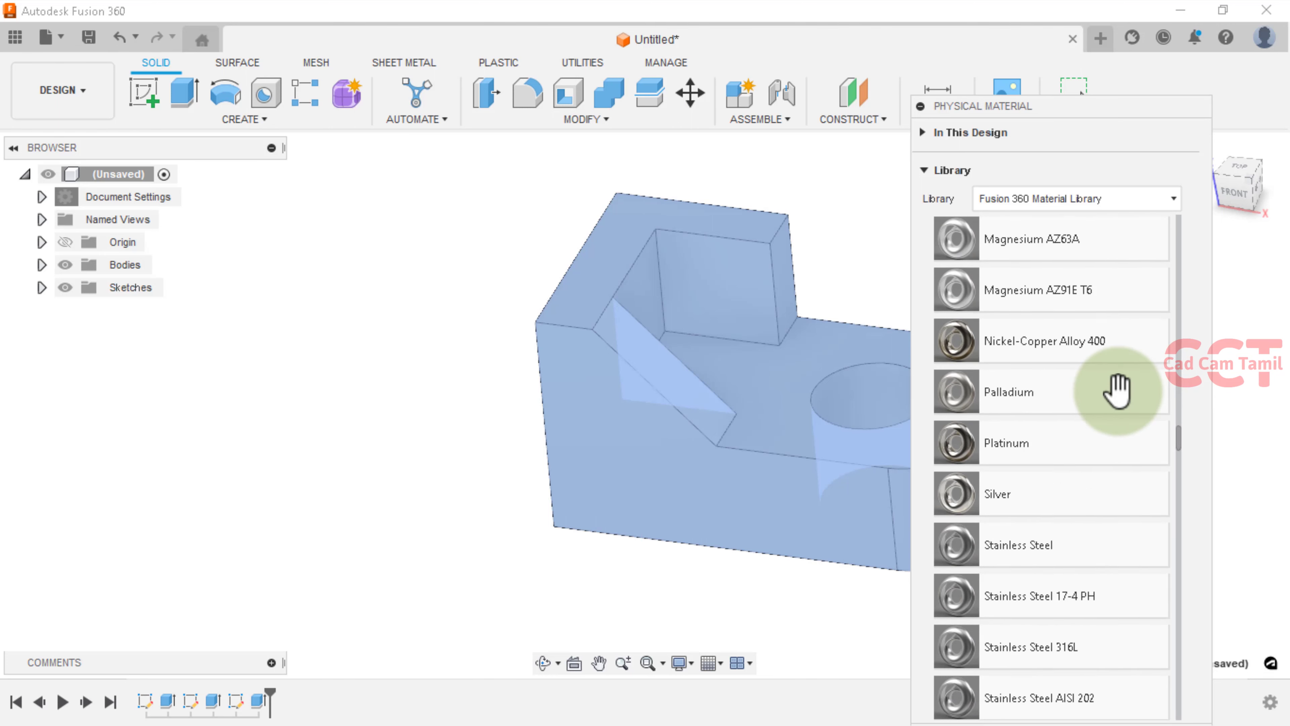
pyautogui.scroll(-20, 1118, 390)
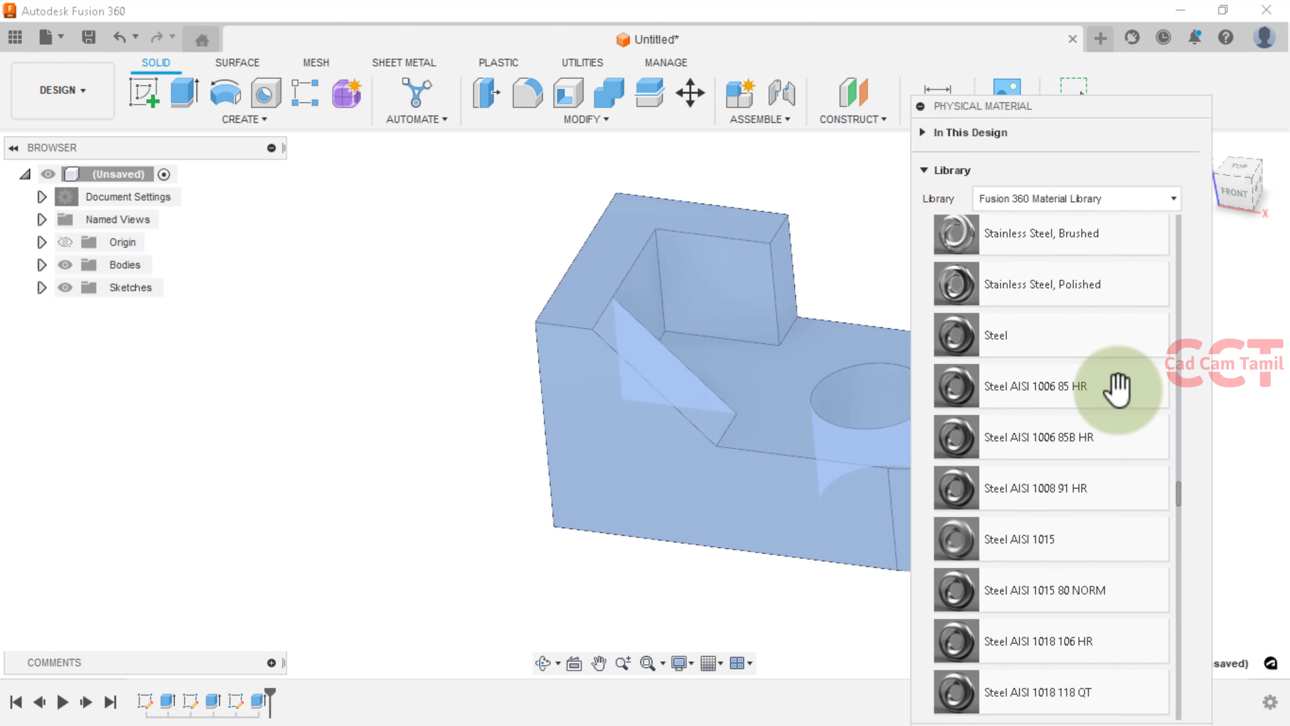
pyautogui.scroll(-6, 1119, 388)
pyautogui.moveTo(998, 429); pyautogui.dragTo(719, 394)
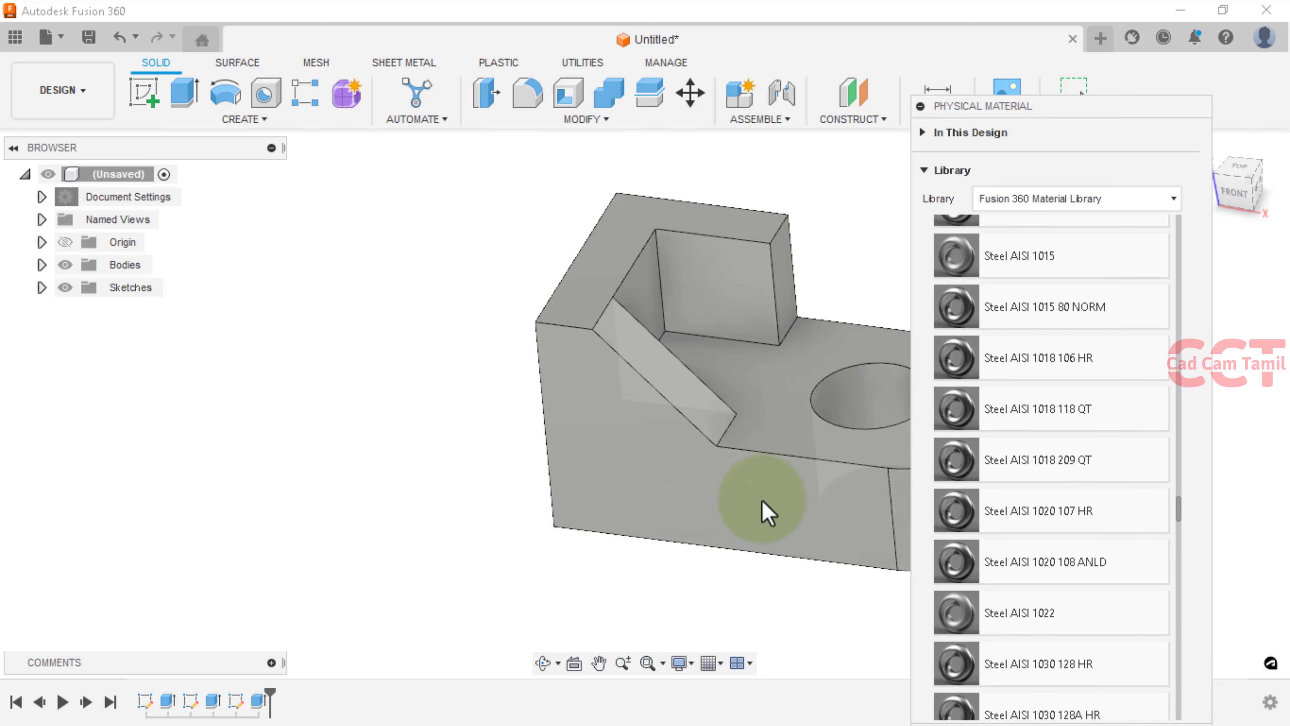
# Reposition the physical material dialog so its lower edge is reachable and close it.
pyautogui.scroll(-2, 392, 432)
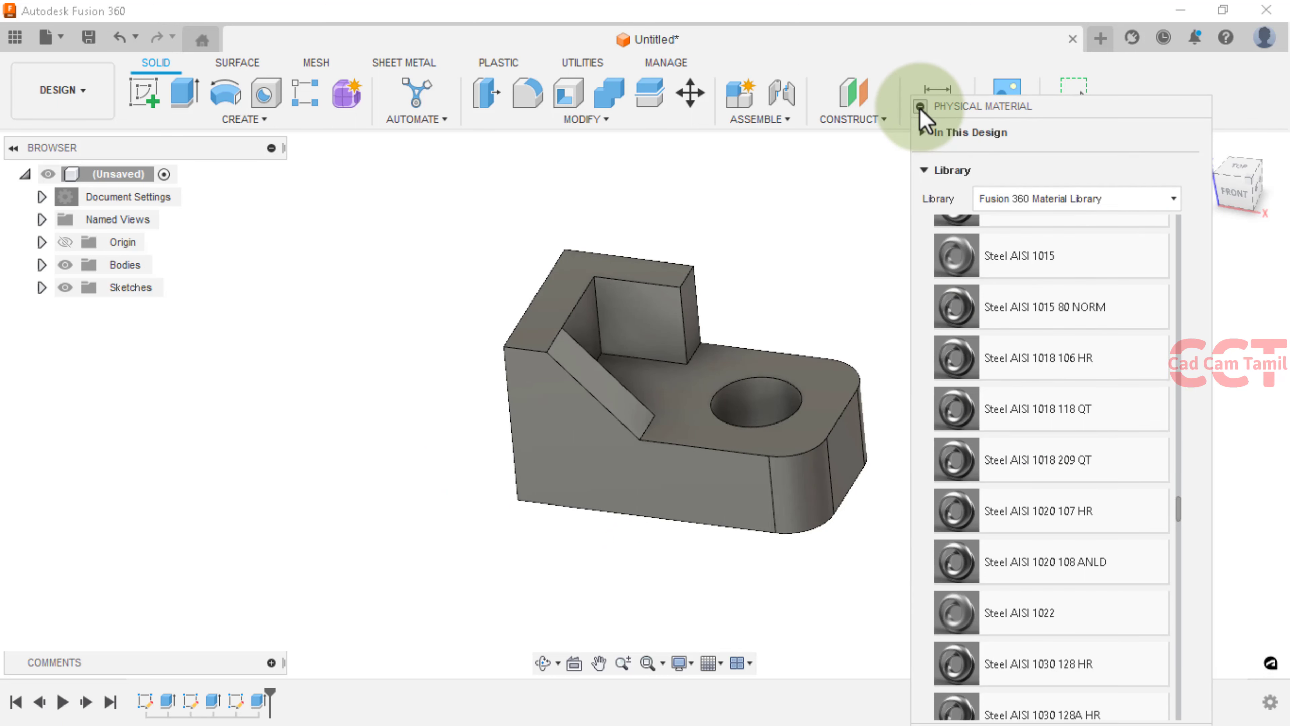
pyautogui.moveTo(1026, 109); pyautogui.dragTo(977, 4)
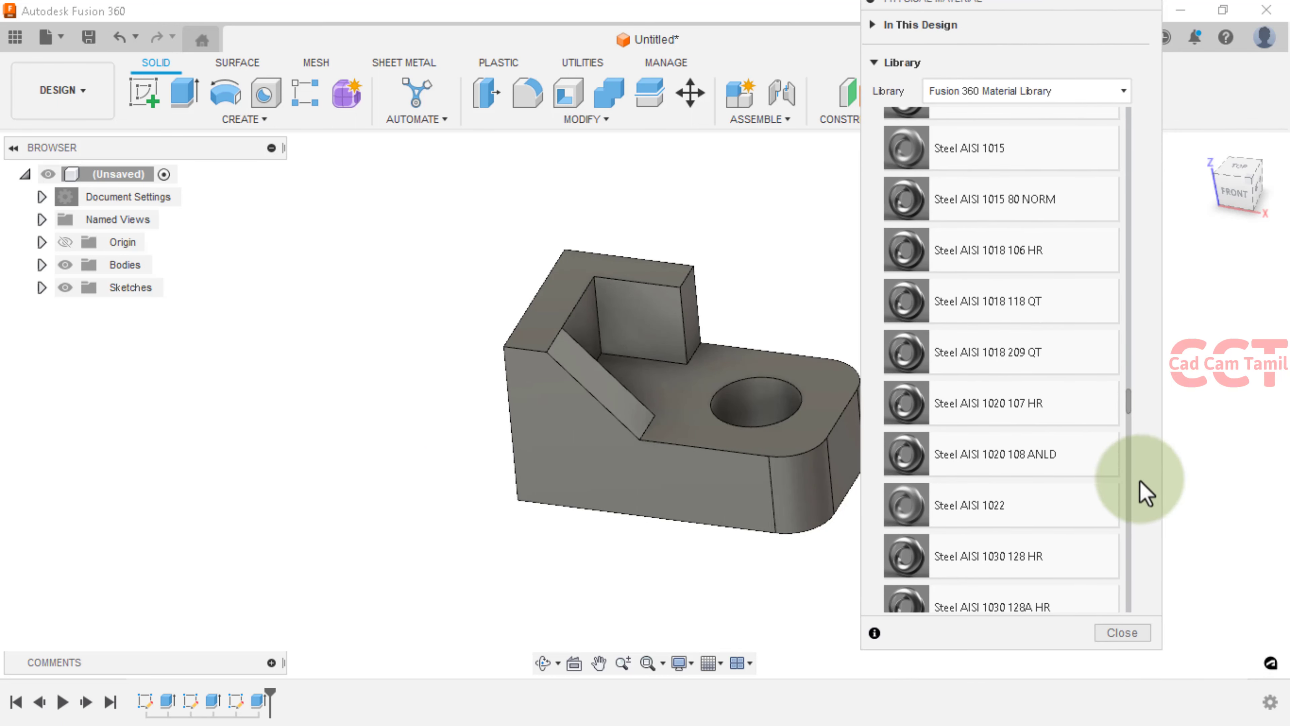
pyautogui.click(1097, 637)
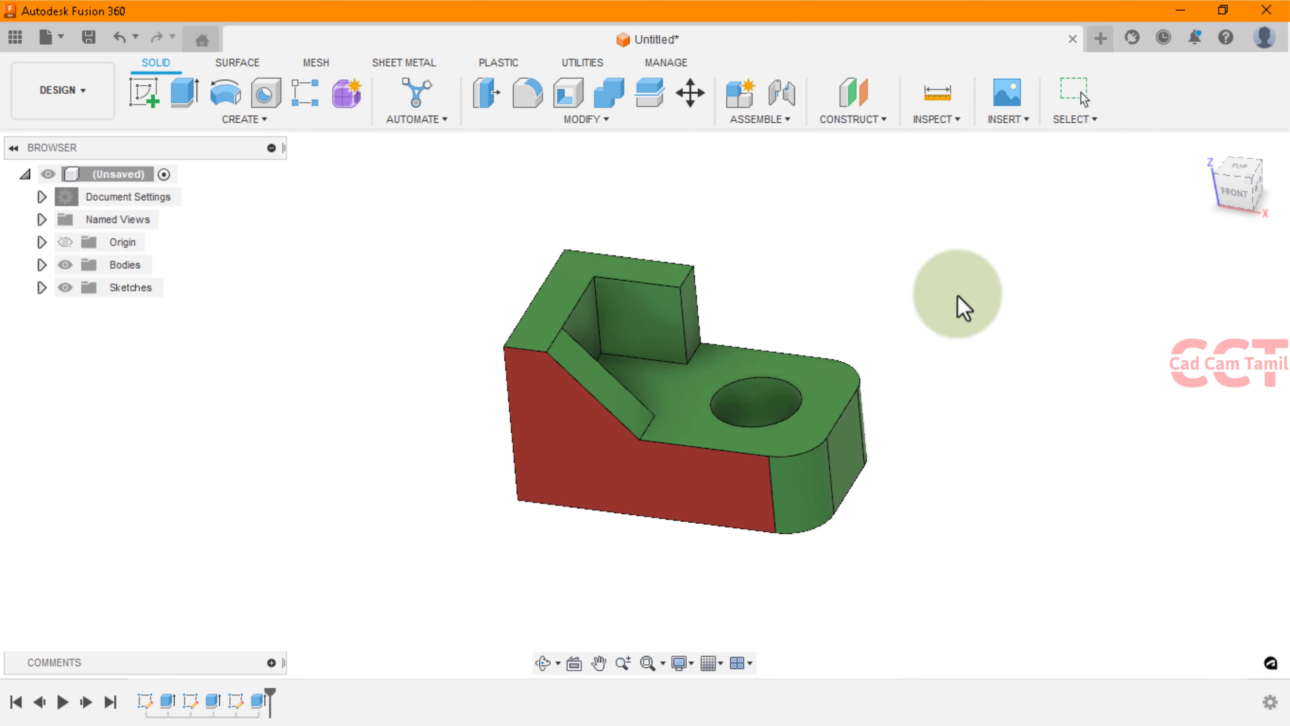
pyautogui.scroll(2, 445, 327)
pyautogui.scroll(-3, 730, 338)
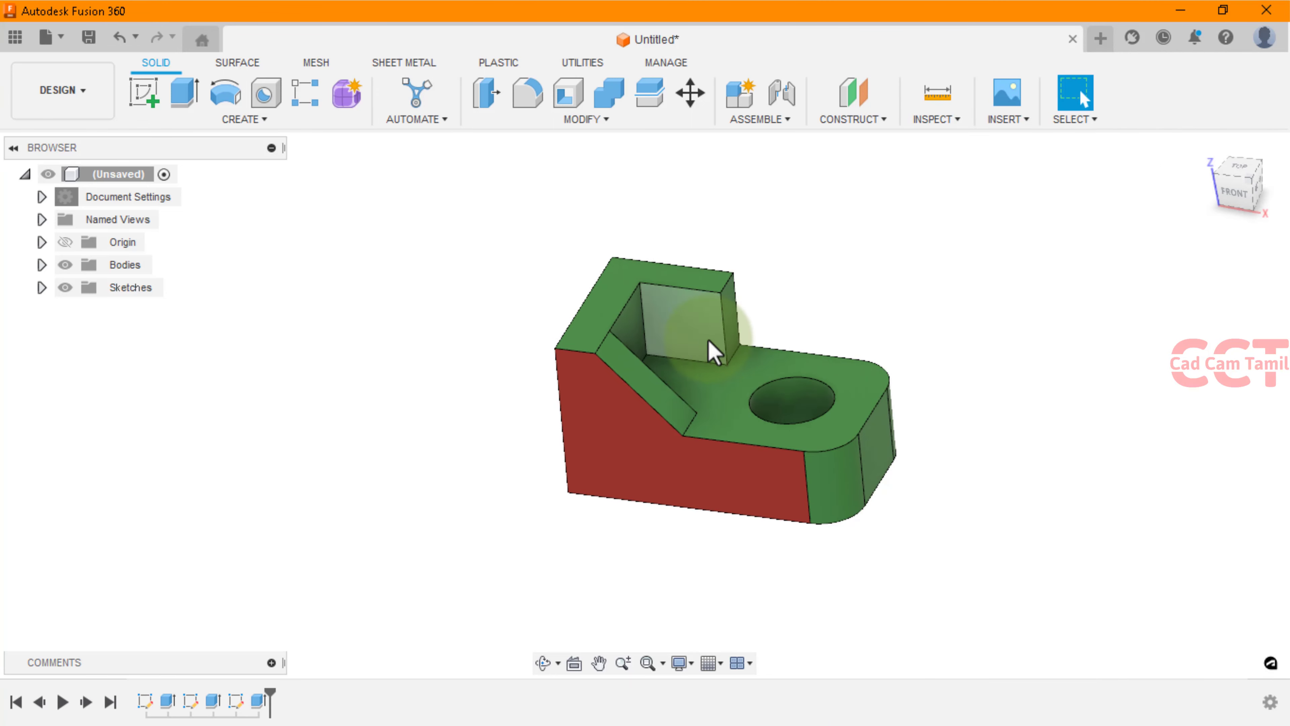
pyautogui.scroll(2, 752, 402)
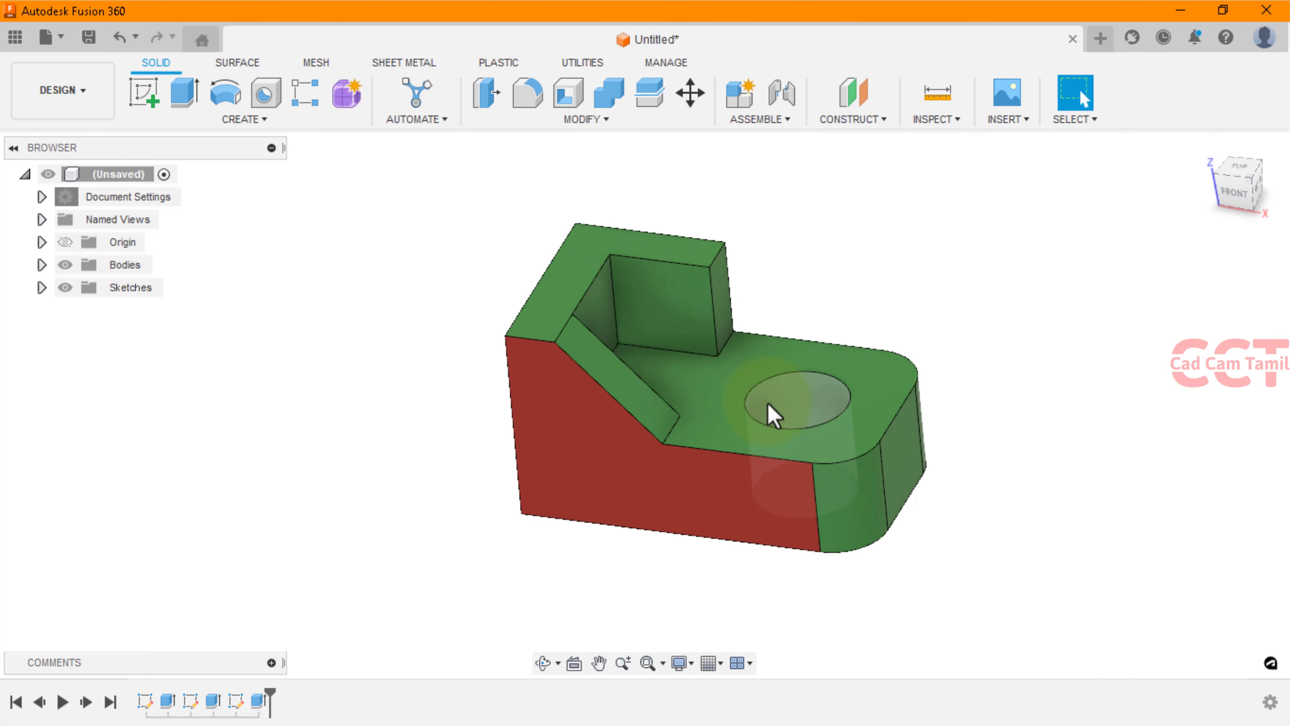
pyautogui.scroll(1, 705, 403)
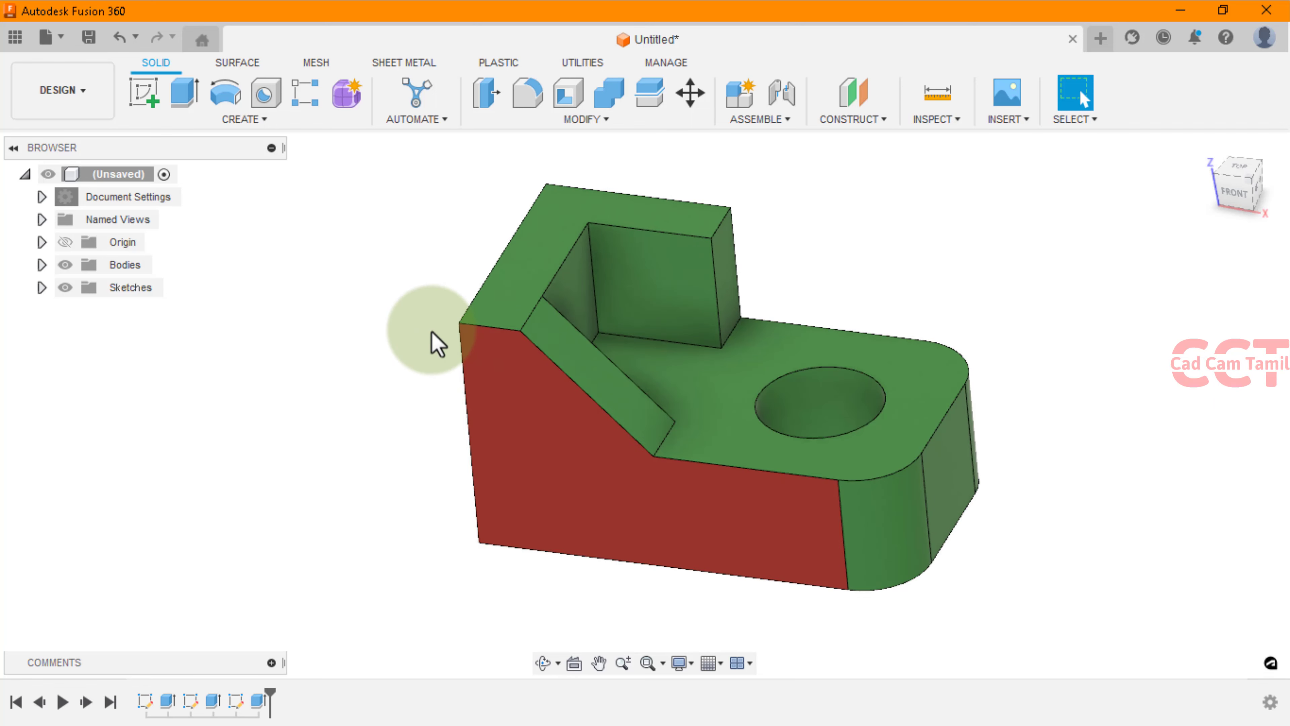